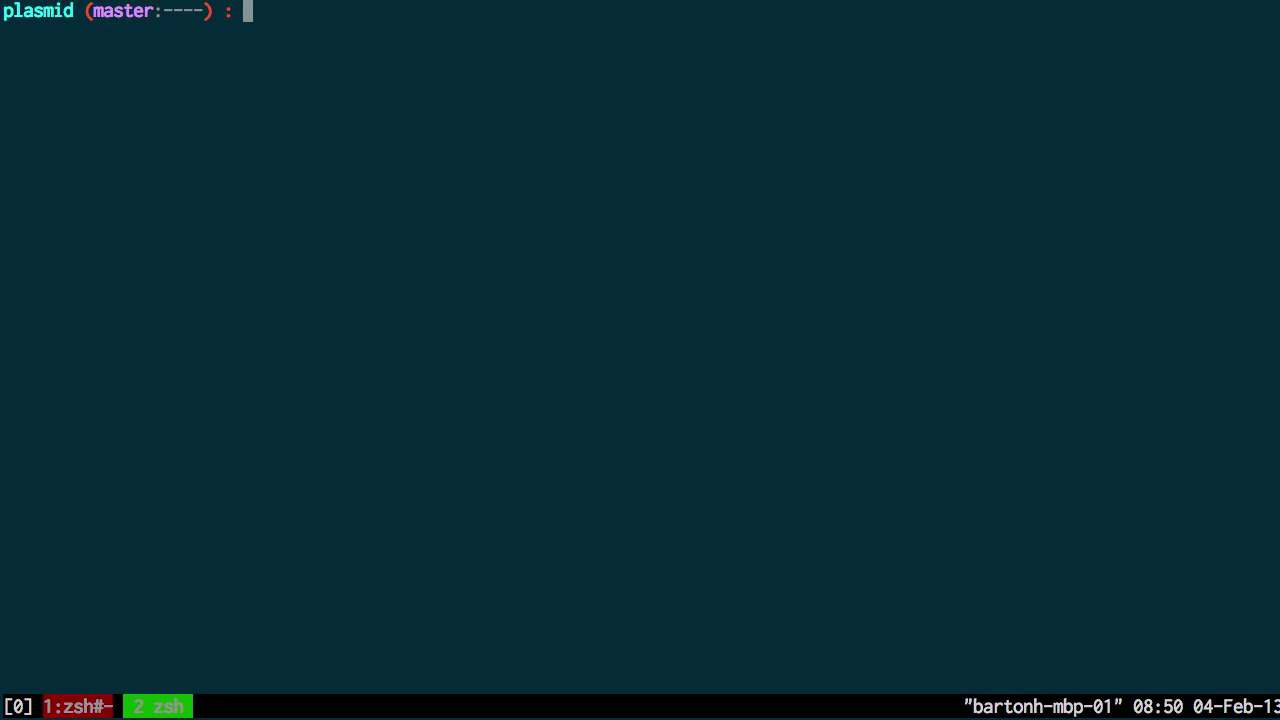
# Step: List the plasmid folder and change into the assembly folder
pyautogui.write('lls')
pyautogui.press('Return')
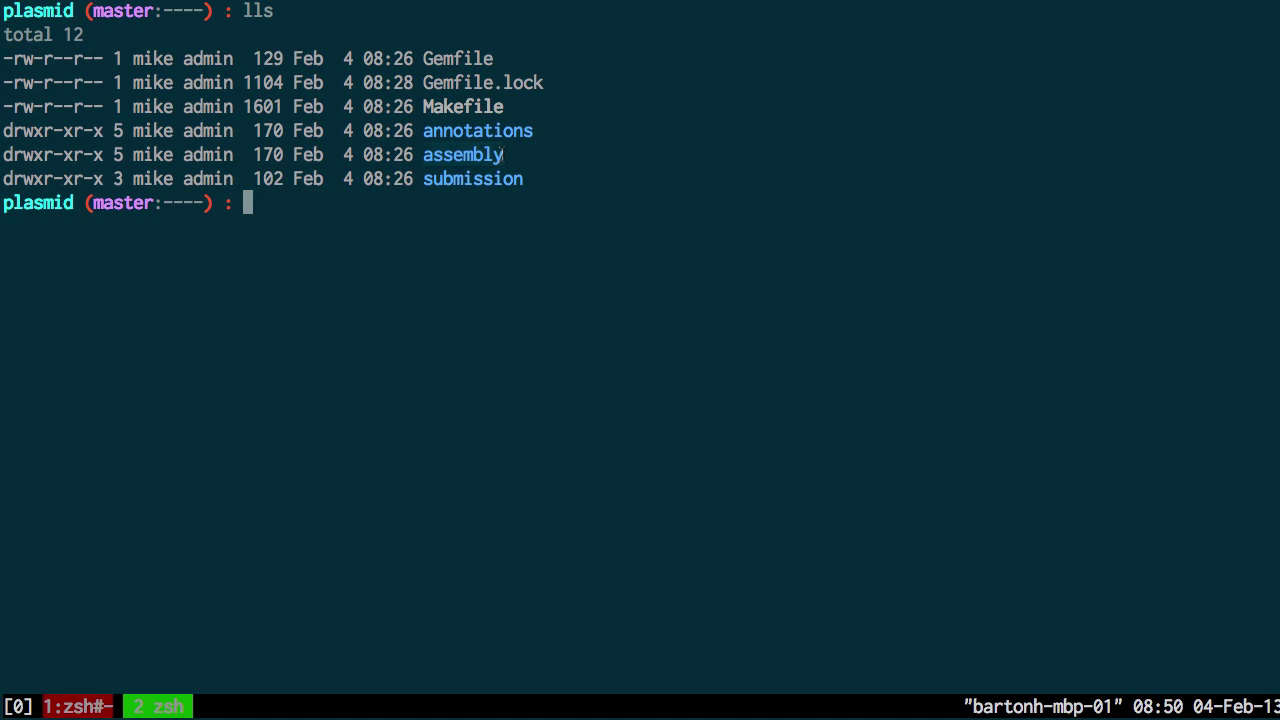
pyautogui.write('cd ass')
pyautogui.press('Tab')
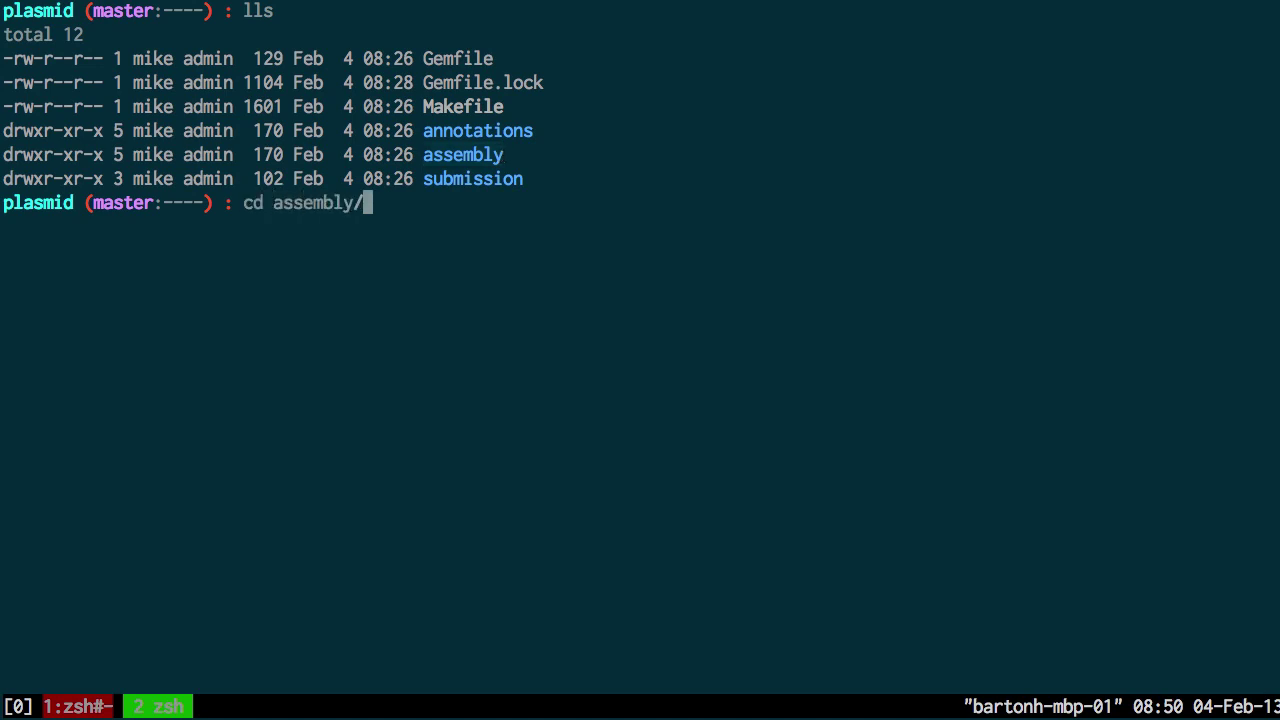
pyautogui.press('Return')
# Step: Clear the screen, list the assembly folder's files, and start opening sequence.fna in vim
pyautogui.hotkey('ctrl', 'l')
pyautogui.write('lls')
pyautogui.press('Return')
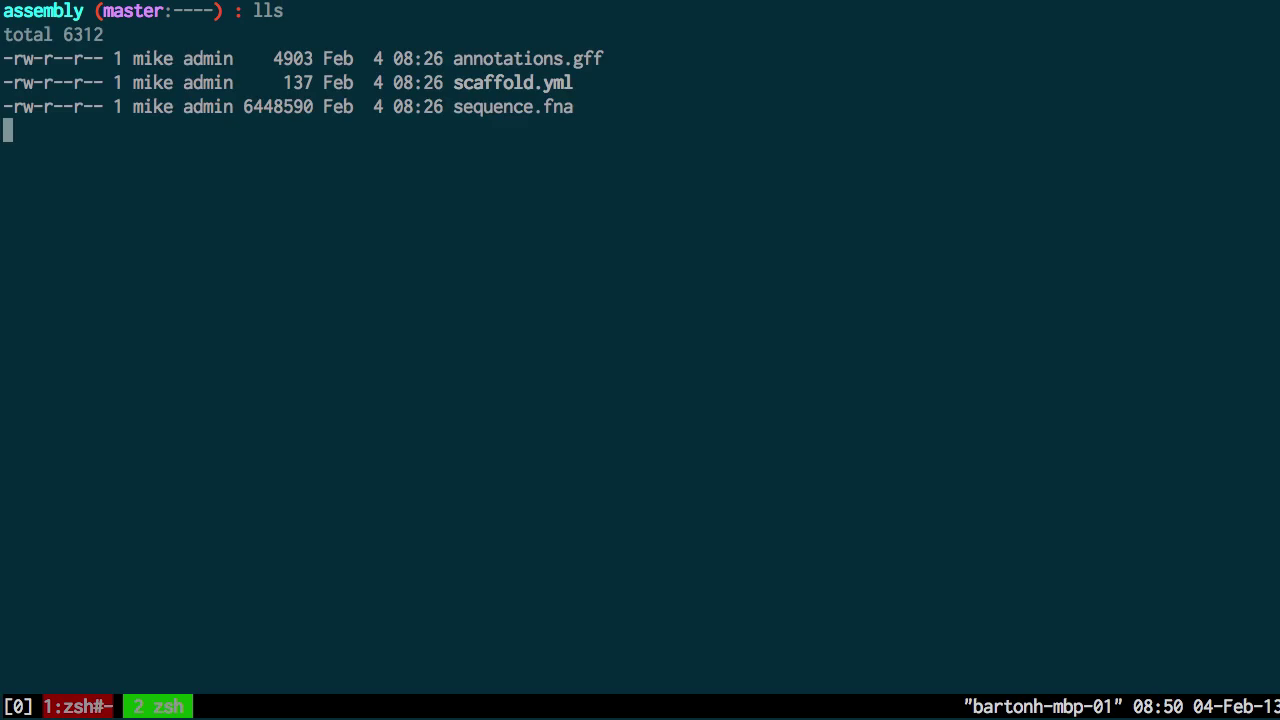
pyautogui.write('vim ')
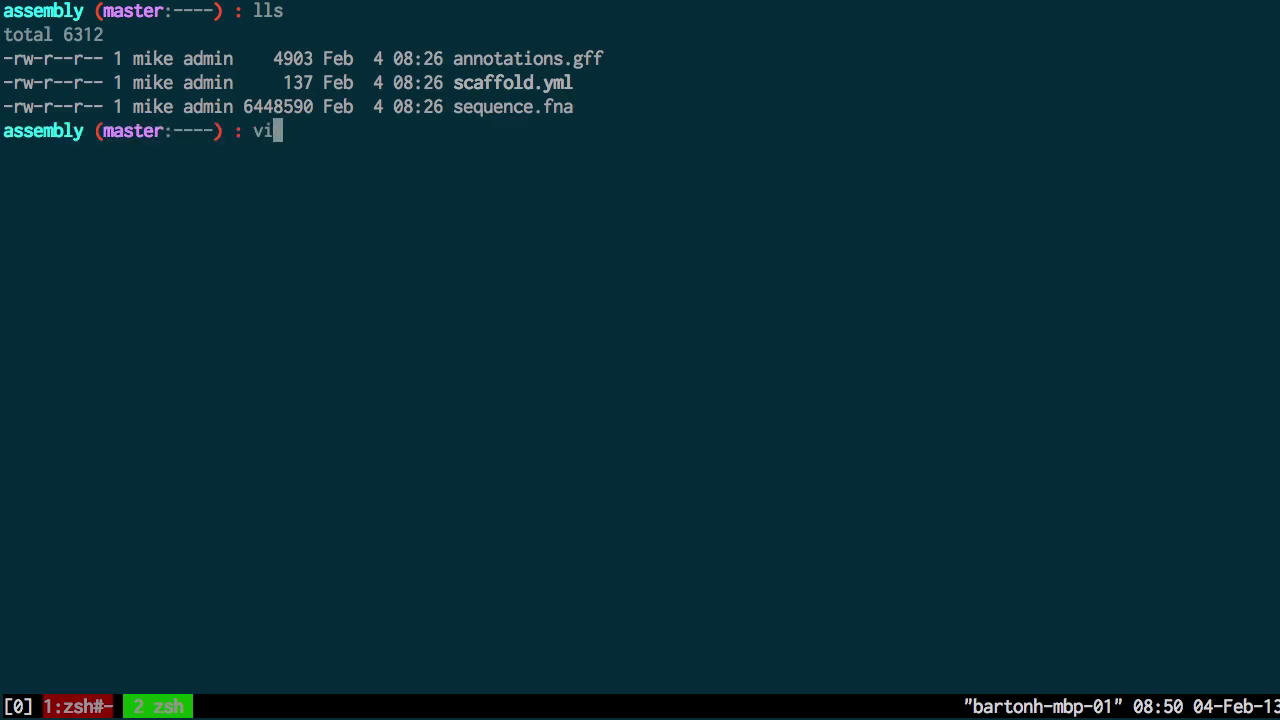
pyautogui.write('se')
pyautogui.press('Tab')
pyautogui.press('Return')
pyautogui.press('j')
pyautogui.press('j')
pyautogui.press('j')
pyautogui.press('j')
pyautogui.press('j')
pyautogui.press('j')
pyautogui.press('j')
pyautogui.press('j')
pyautogui.press('j')
pyautogui.press('j')
pyautogui.press('j')
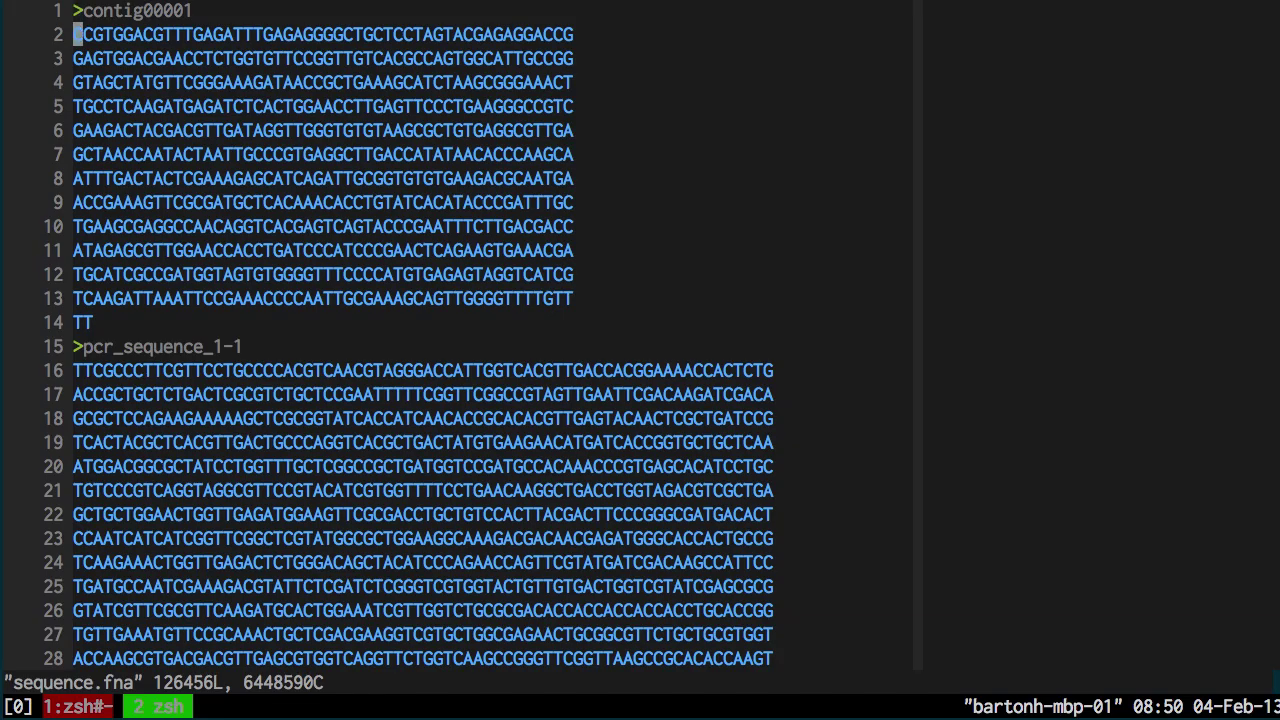
pyautogui.press('j')
pyautogui.press('j')
pyautogui.press('j')
pyautogui.press('j')
pyautogui.press('j')
pyautogui.press('j')
pyautogui.press('j')
pyautogui.press('j')
pyautogui.press('j')
pyautogui.press('j')
pyautogui.press('j')
pyautogui.press('j')
pyautogui.press('j')
pyautogui.press('j')
pyautogui.press('j')
pyautogui.press('j')
pyautogui.press('j')
pyautogui.press('j')
pyautogui.press('j')
pyautogui.press('j')
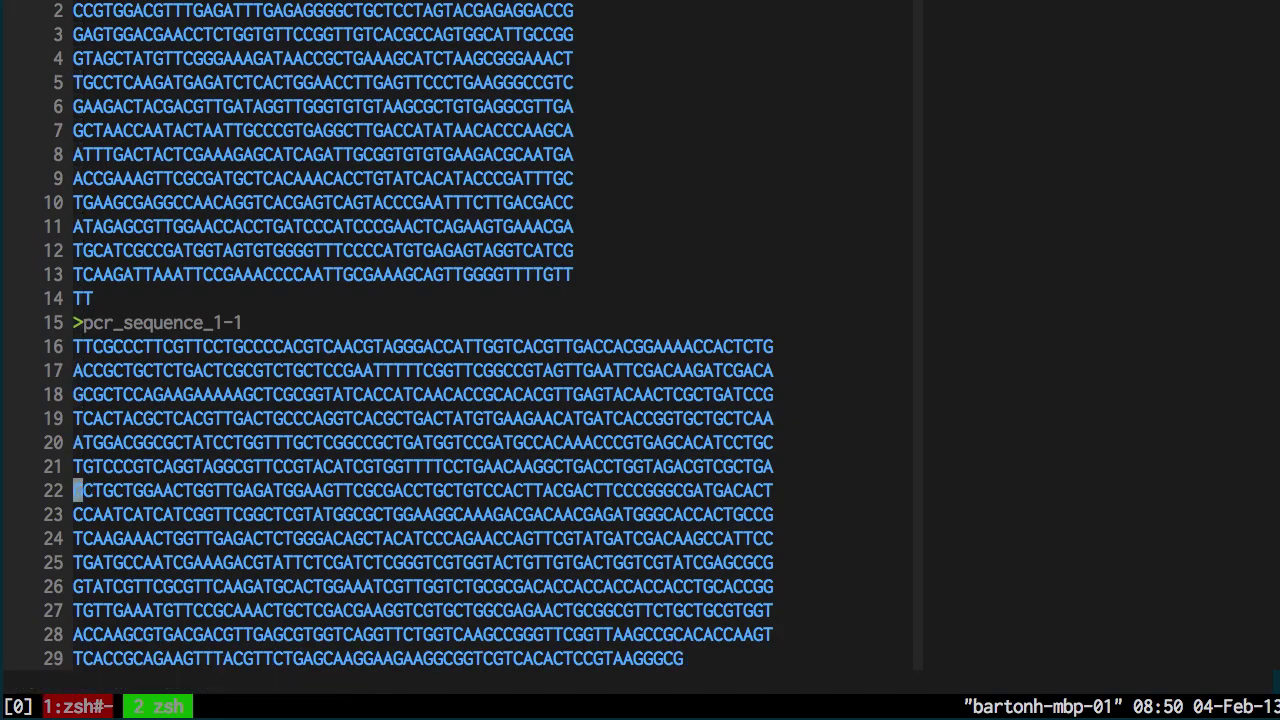
pyautogui.press('j')
pyautogui.press('j')
pyautogui.press('j')
pyautogui.press('j')
pyautogui.press('j')
pyautogui.press('j')
pyautogui.press('j')
pyautogui.press('j')
pyautogui.press('j')
pyautogui.press('j')
pyautogui.press('j')
pyautogui.press('j')
pyautogui.press('j')
pyautogui.press('j')
pyautogui.press('j')
pyautogui.press('j')
pyautogui.press('j')
pyautogui.press('j')
pyautogui.press('j')
pyautogui.press('j')
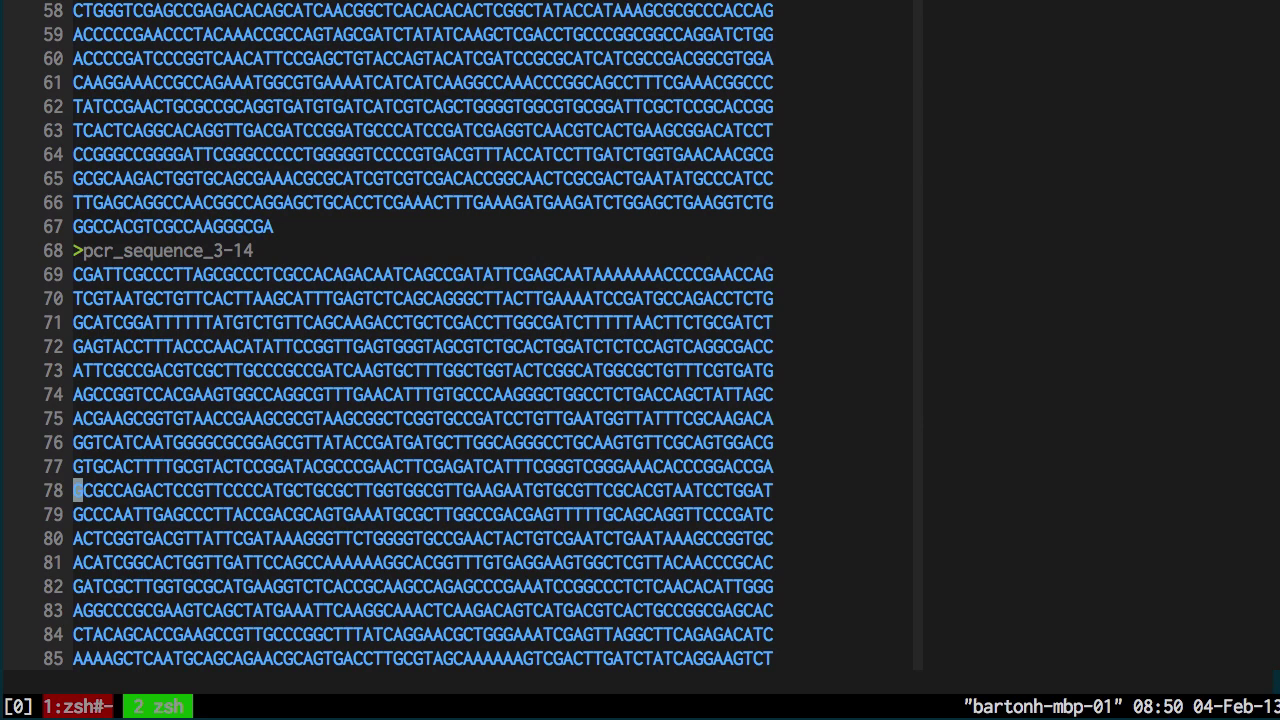
pyautogui.press('j')
pyautogui.press('j')
pyautogui.press('j')
pyautogui.press('j')
pyautogui.press('j')
pyautogui.press('j')
pyautogui.press('j')
pyautogui.press('j')
pyautogui.press('j')
pyautogui.press('j')
pyautogui.press('j')
pyautogui.press('j')
pyautogui.press('j')
pyautogui.press('j')
pyautogui.press('j')
pyautogui.press('j')
pyautogui.press('j')
pyautogui.press('j')
pyautogui.press('j')
pyautogui.press('j')
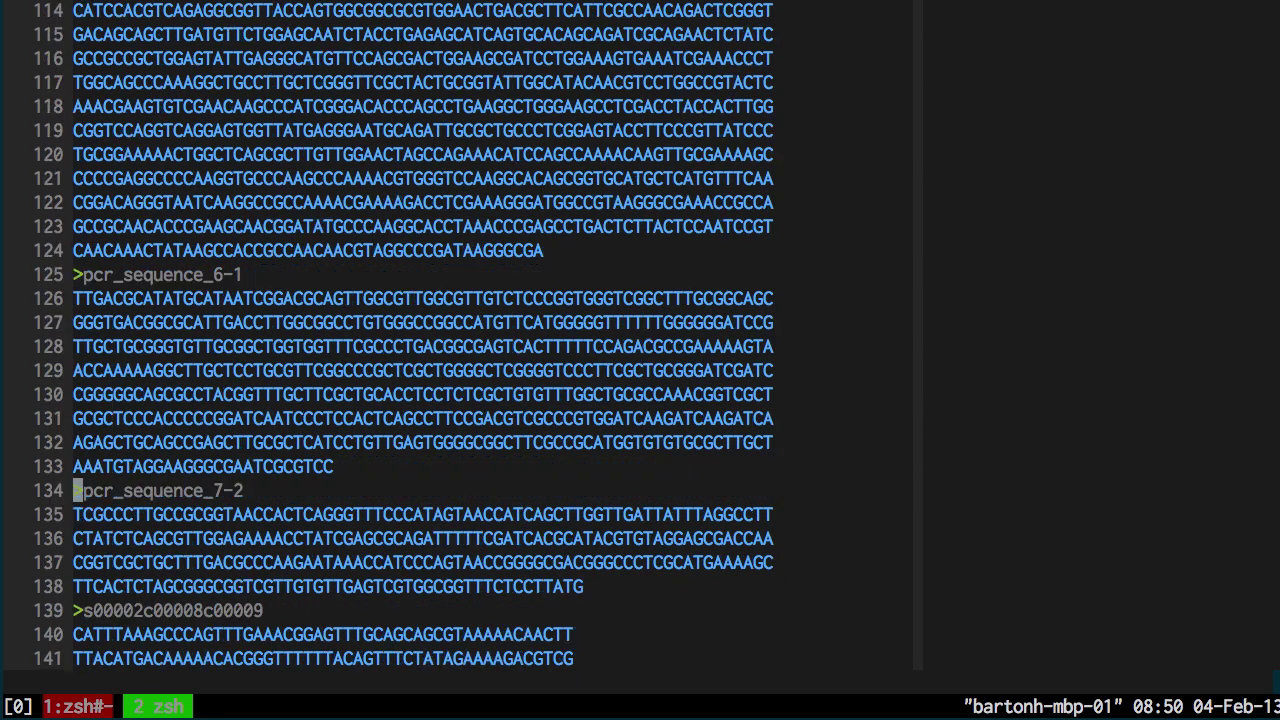
pyautogui.press('j')
pyautogui.press('j')
pyautogui.press('j')
pyautogui.press('j')
pyautogui.press('j')
pyautogui.press('j')
pyautogui.press('j')
pyautogui.press('j')
pyautogui.press('j')
pyautogui.press('j')
pyautogui.press('j')
pyautogui.press('j')
pyautogui.press('j')
pyautogui.press('j')
pyautogui.press('j')
pyautogui.press('j')
pyautogui.press('j')
pyautogui.press('j')
pyautogui.press('j')
pyautogui.press('j')
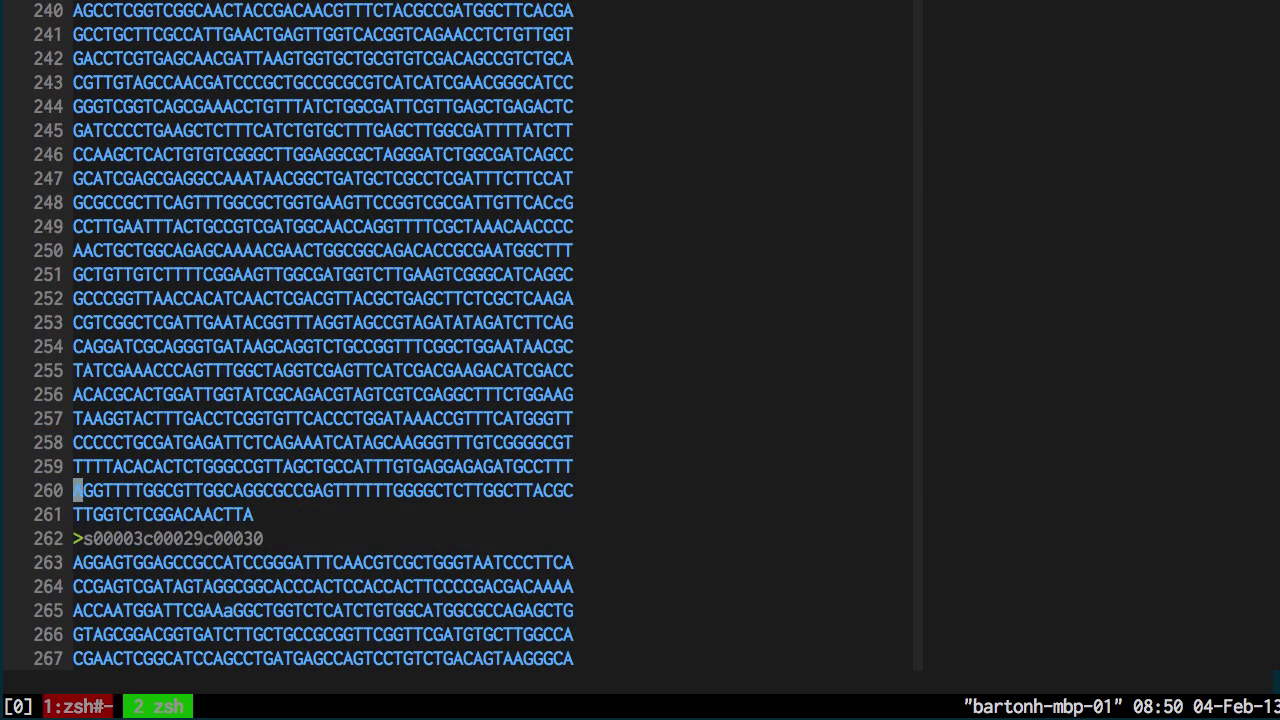
pyautogui.press('j')
pyautogui.press('j')
pyautogui.press('j')
pyautogui.press('j')
pyautogui.press('j')
pyautogui.press('j')
pyautogui.press('j')
pyautogui.press('j')
pyautogui.press('j')
pyautogui.press('j')
pyautogui.press('j')
pyautogui.press('j')
pyautogui.press('j')
pyautogui.press('j')
pyautogui.press('j')
pyautogui.press('j')
pyautogui.press('j')
pyautogui.press('j')
pyautogui.press('j')
pyautogui.press('j')
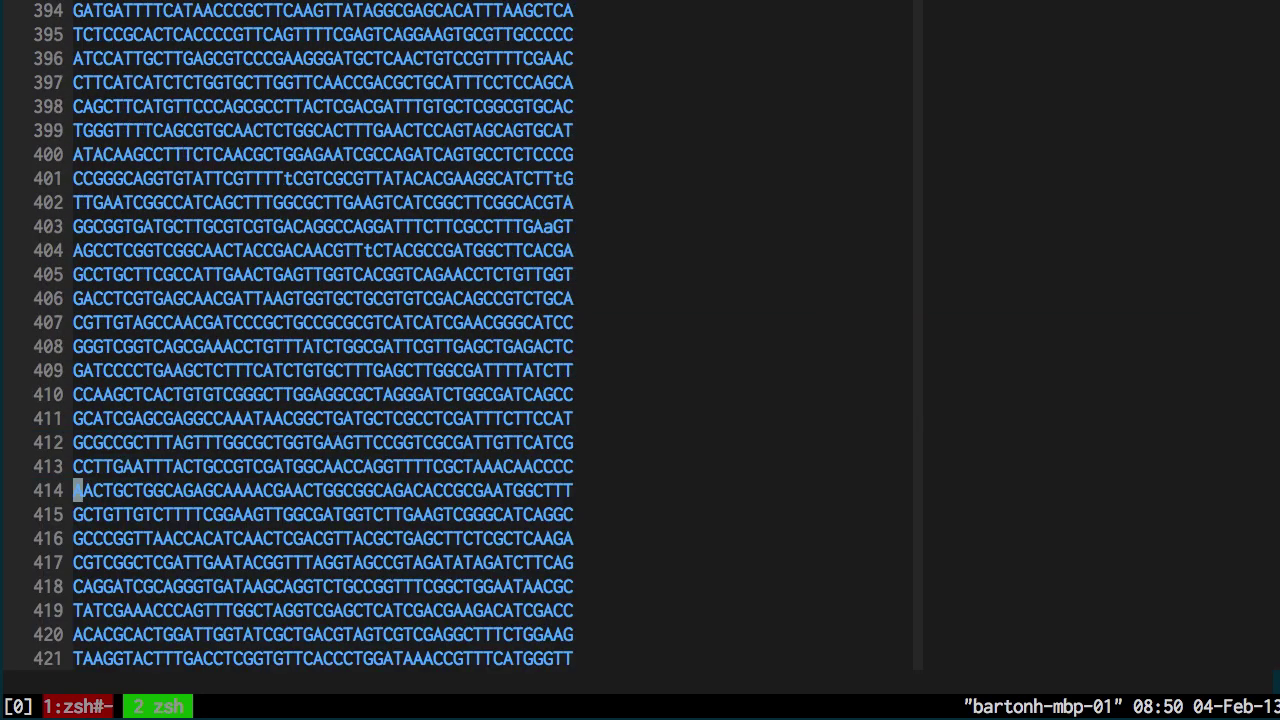
pyautogui.hotkey('shift', 'g')
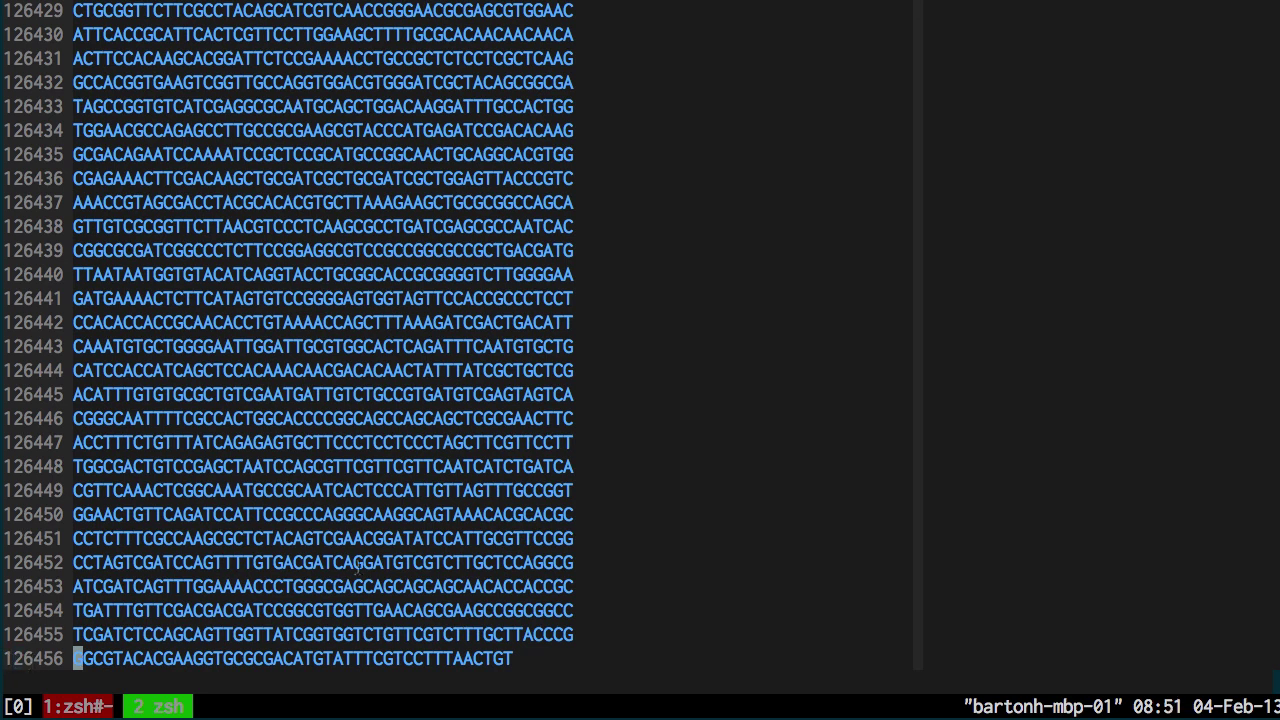
pyautogui.write(':q')
pyautogui.press('Return')
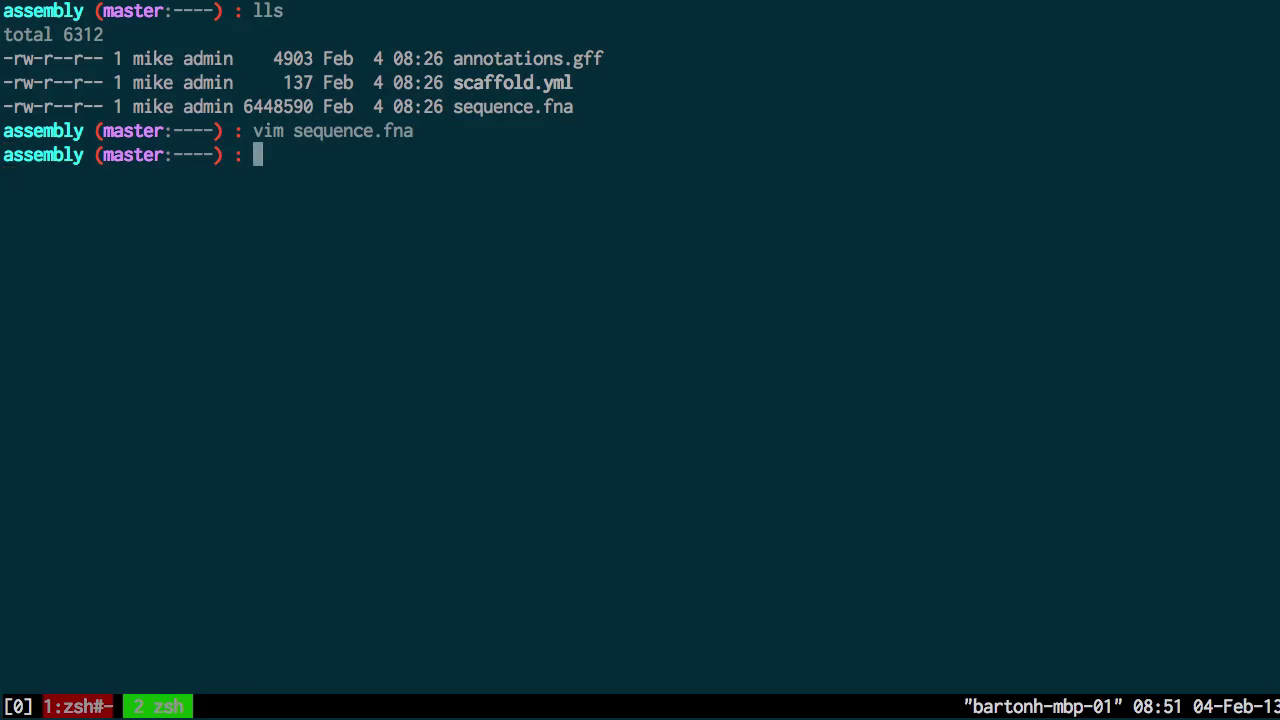
pyautogui.write('vim sc')
pyautogui.press('Tab')
pyautogui.press('Return')
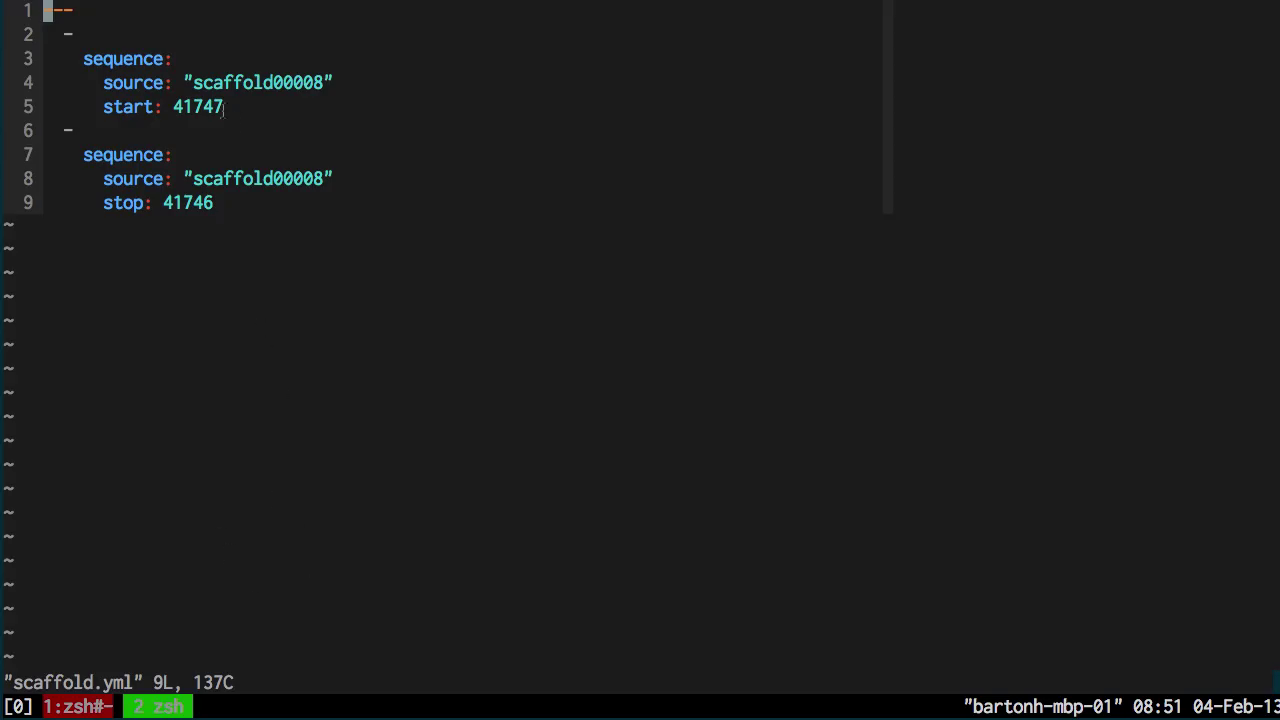
pyautogui.moveTo(193, 82); pyautogui.dragTo(323, 82)
pyautogui.moveTo(193, 178); pyautogui.dragTo(323, 178)
pyautogui.click(288, 107)
pyautogui.moveTo(173, 106); pyautogui.dragTo(218, 116)
pyautogui.click(199, 95)
pyautogui.moveTo(174, 106); pyautogui.dragTo(222, 110)
pyautogui.click(222, 110)
pyautogui.moveTo(165, 204); pyautogui.dragTo(211, 207)
pyautogui.click(211, 207)
pyautogui.write(':q')
# Step: Quit vim and go back up to the plasmid folder with a cleared screen
pyautogui.press('Return')
pyautogui.write('cd ')
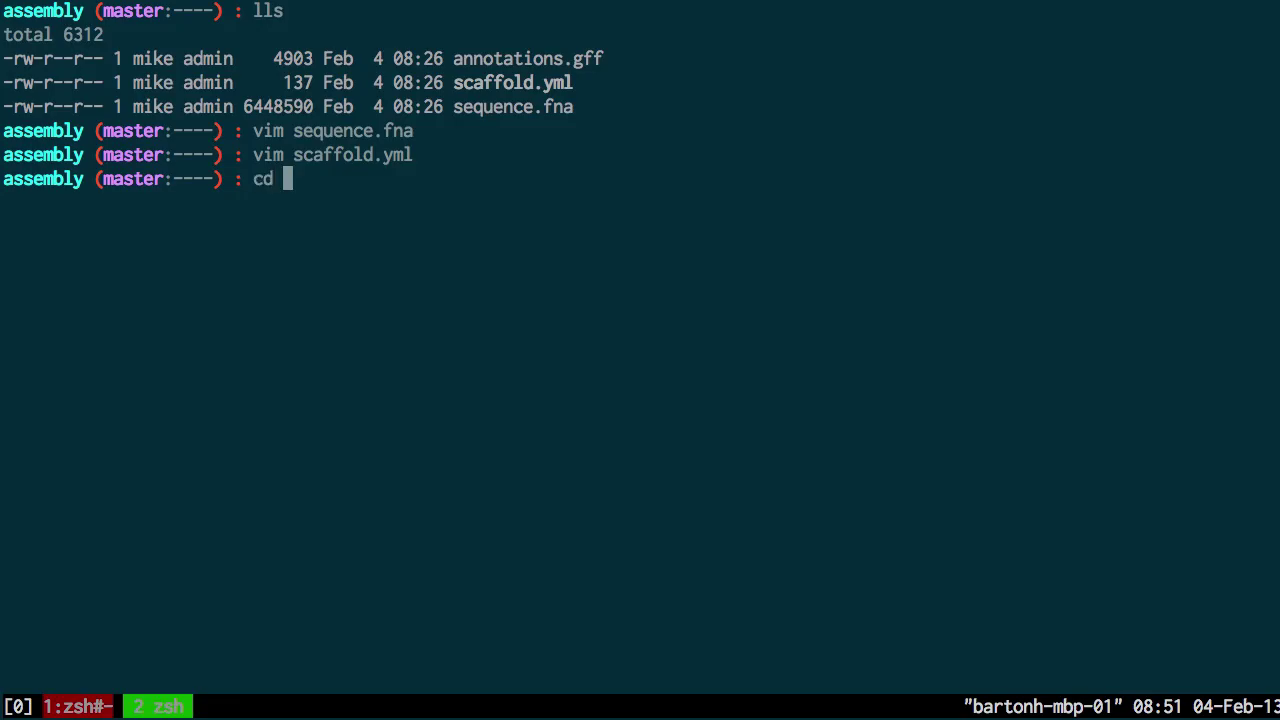
pyautogui.write('..')
pyautogui.press('Return')
pyautogui.hotkey('ctrl', 'l')
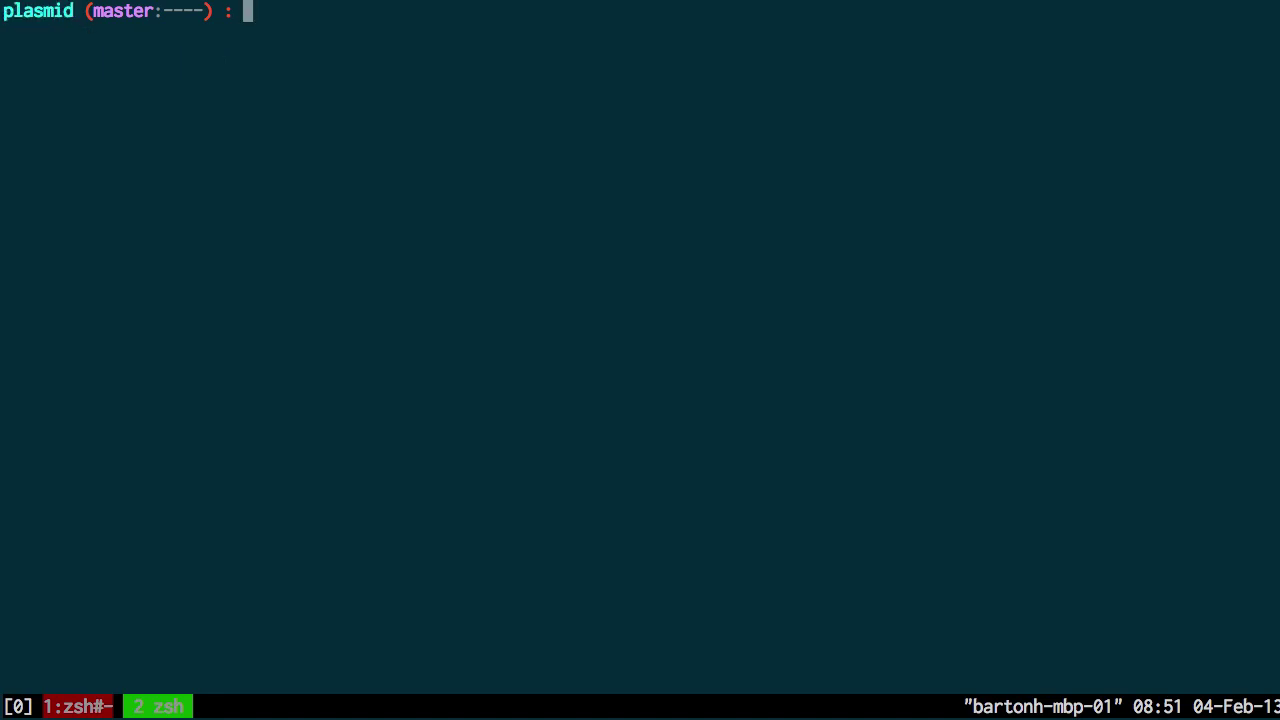
# Step: Run genomer view fasta, accept the correction, and scroll back to the empty FASTA header
pyautogui.write('genome view fas')
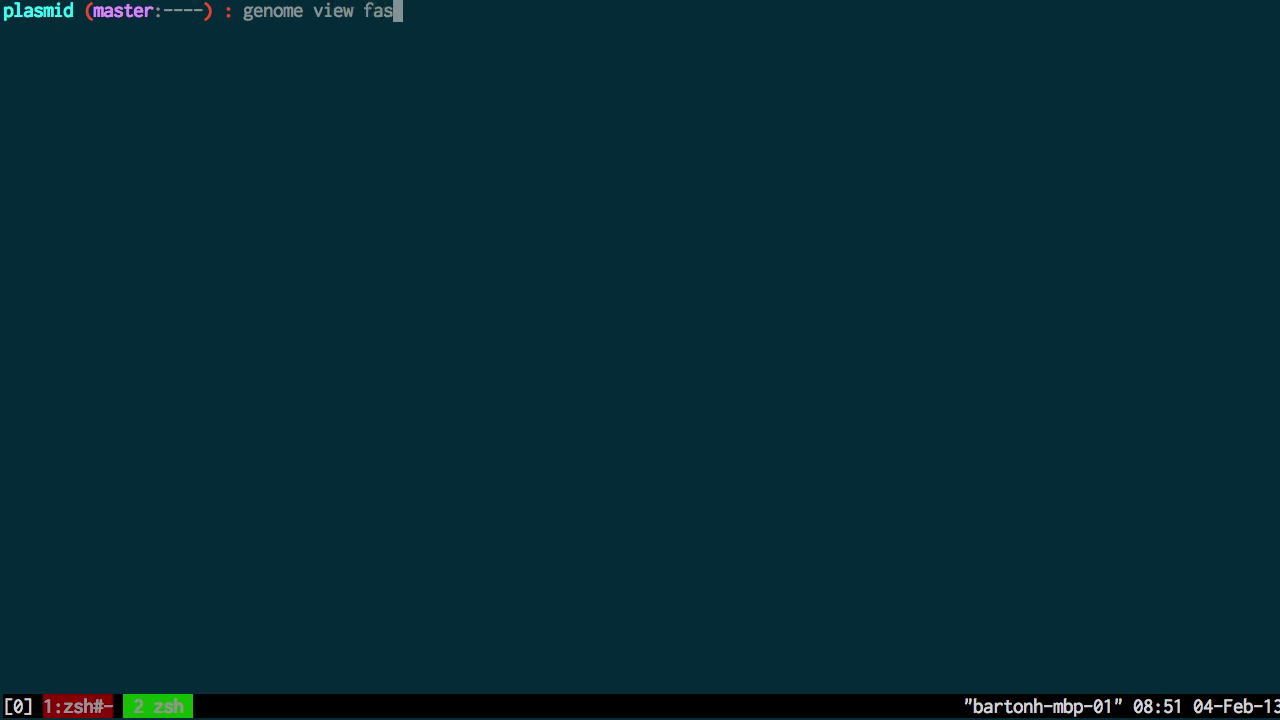
pyautogui.write('ta')
pyautogui.press('Return')
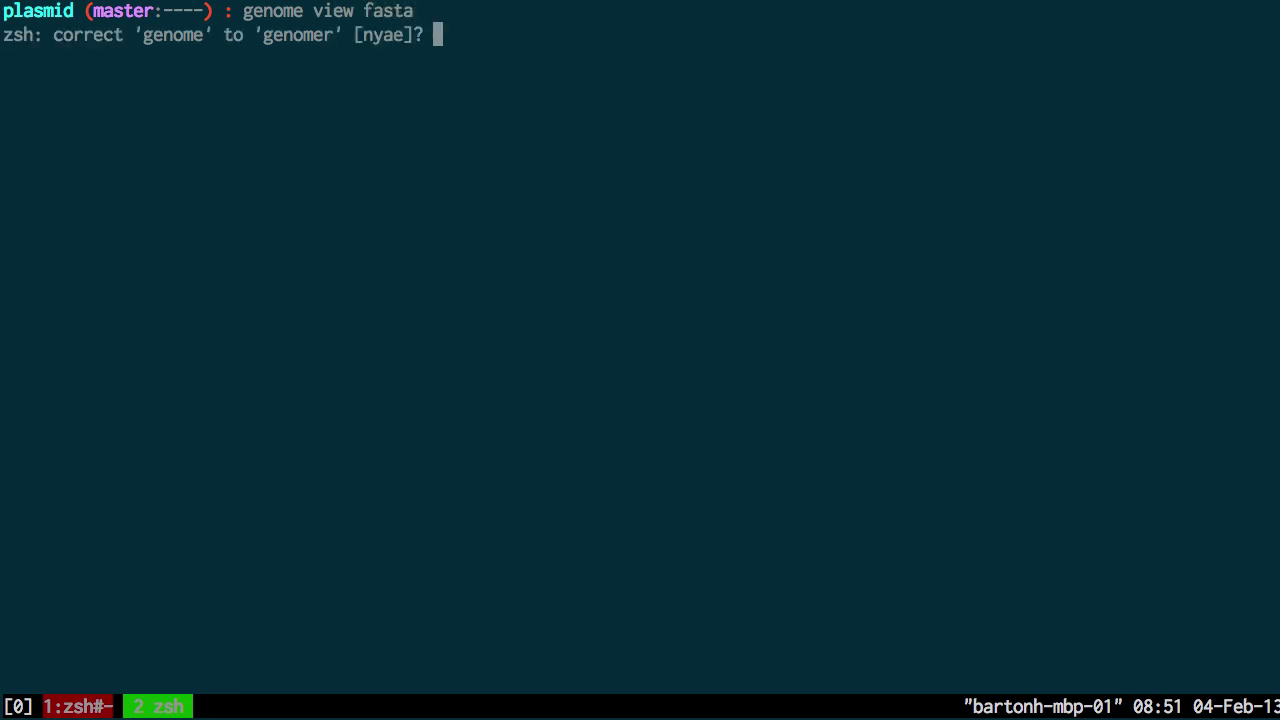
pyautogui.write('y')
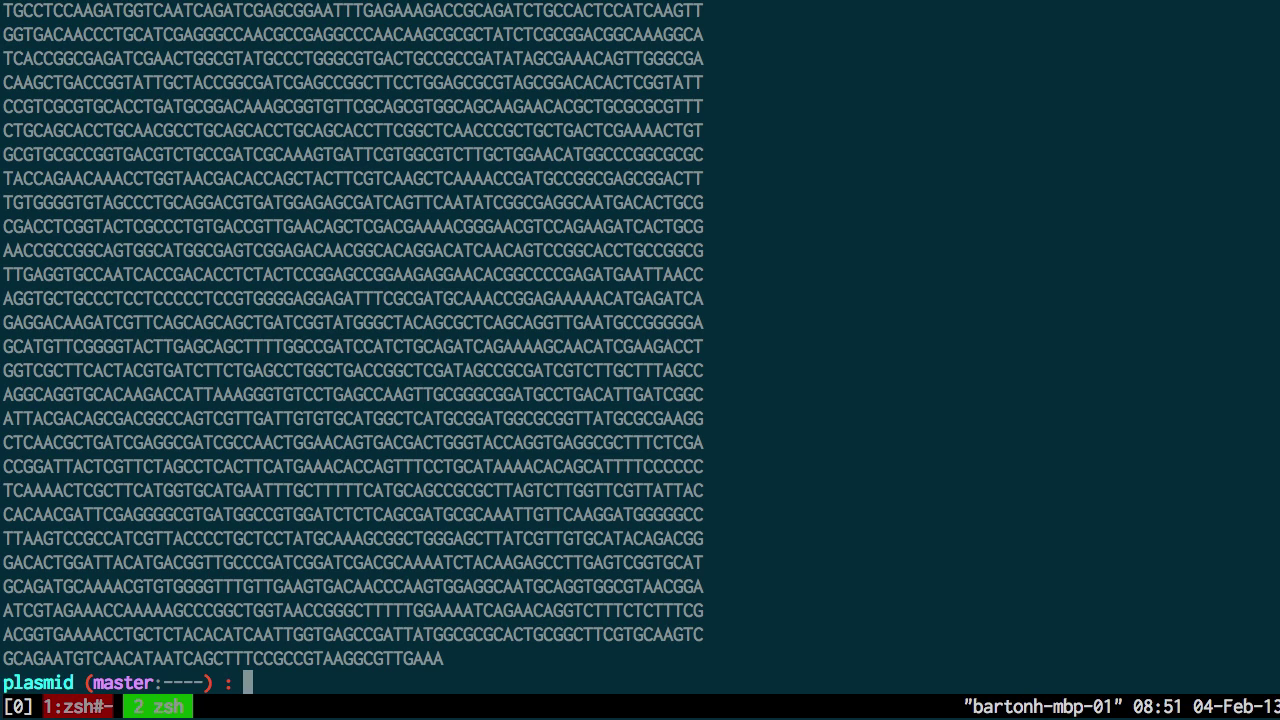
pyautogui.scroll(20, 640, 350)
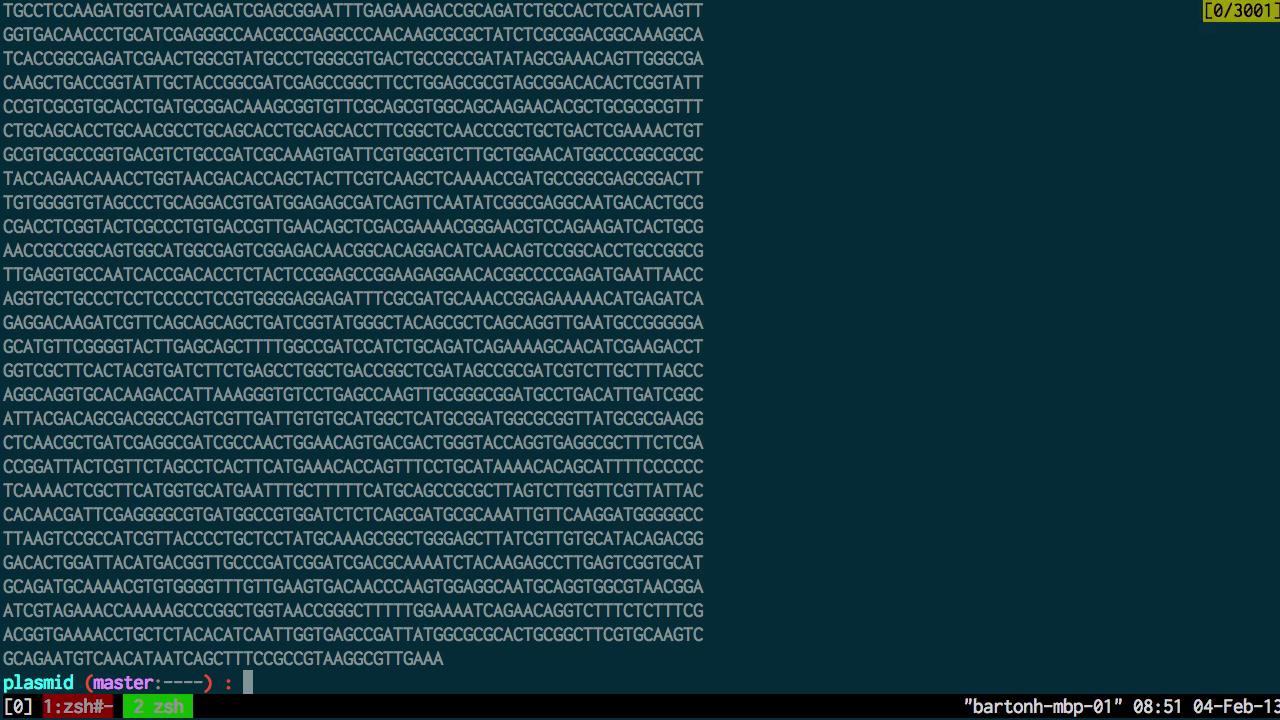
pyautogui.scroll(20, 352, 345)
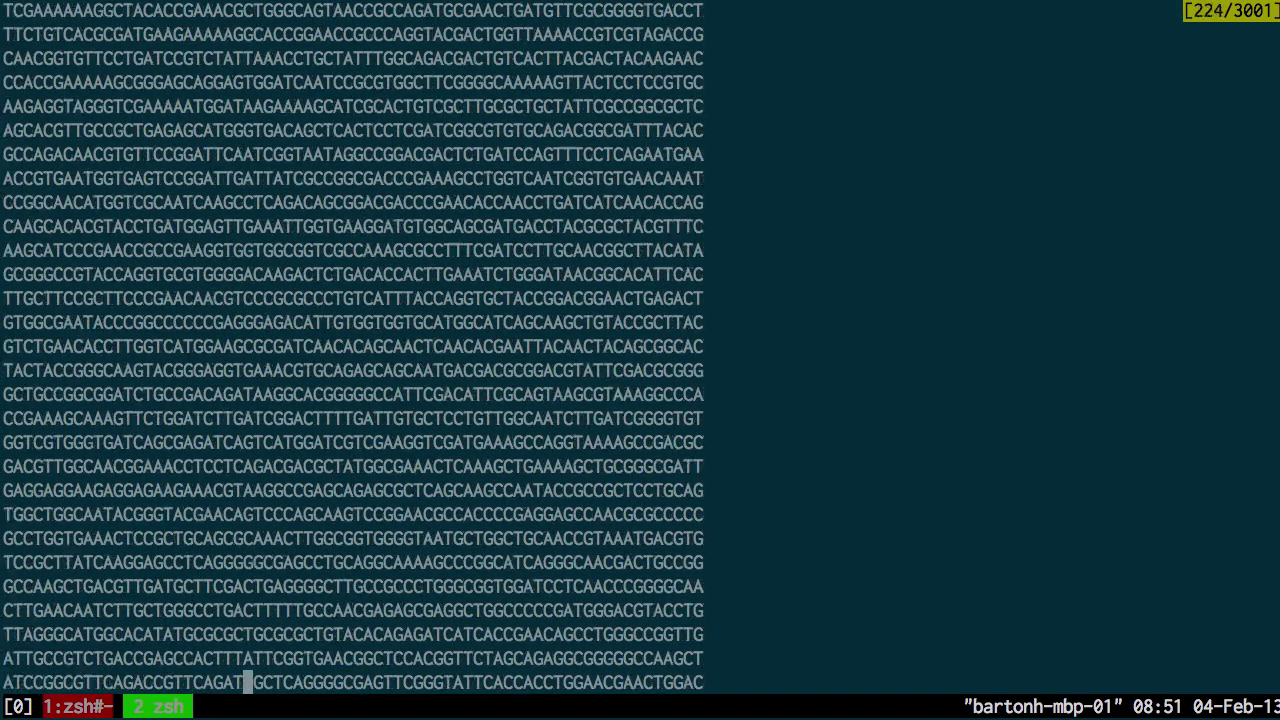
pyautogui.scroll(20, 640, 350)
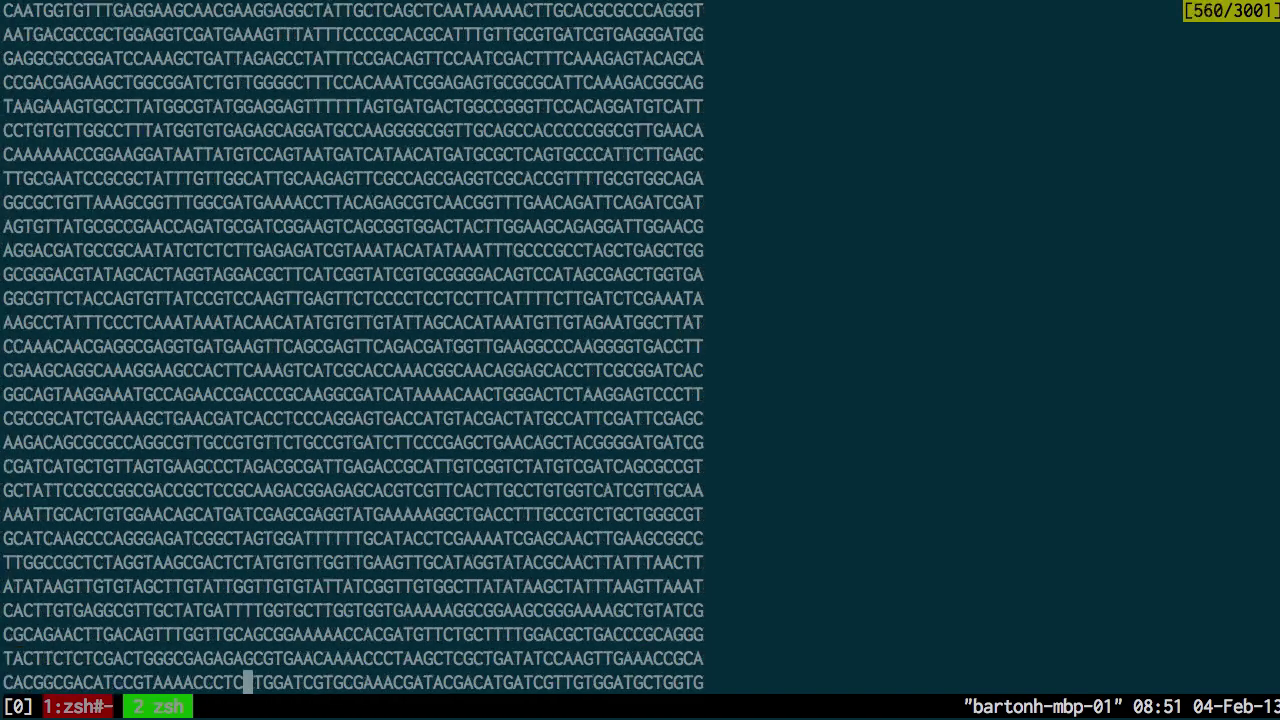
pyautogui.scroll(-3, 640, 350)
pyautogui.scroll(-8, 640, 350)
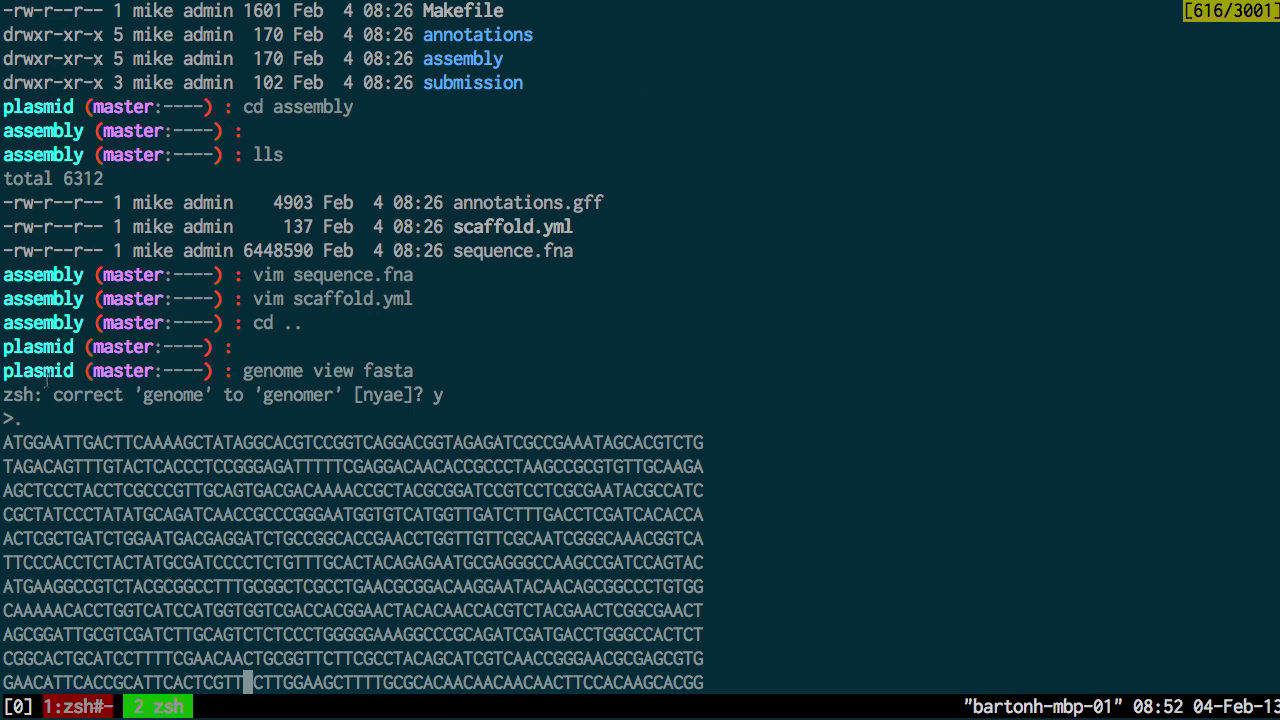
pyautogui.click(16, 420)
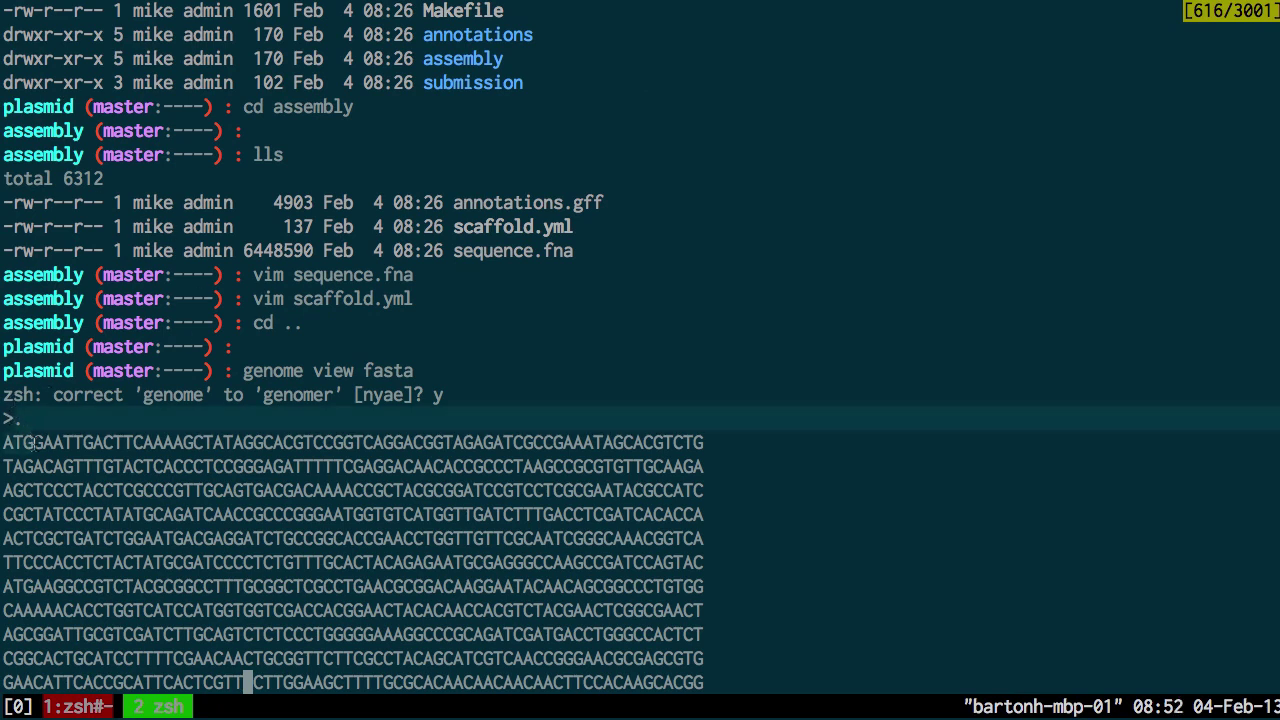
# Step: Write genomer's FASTA with --identifer=PRJNA46289 to plasmid.fna and inspect it with head
pyautogui.press('q')
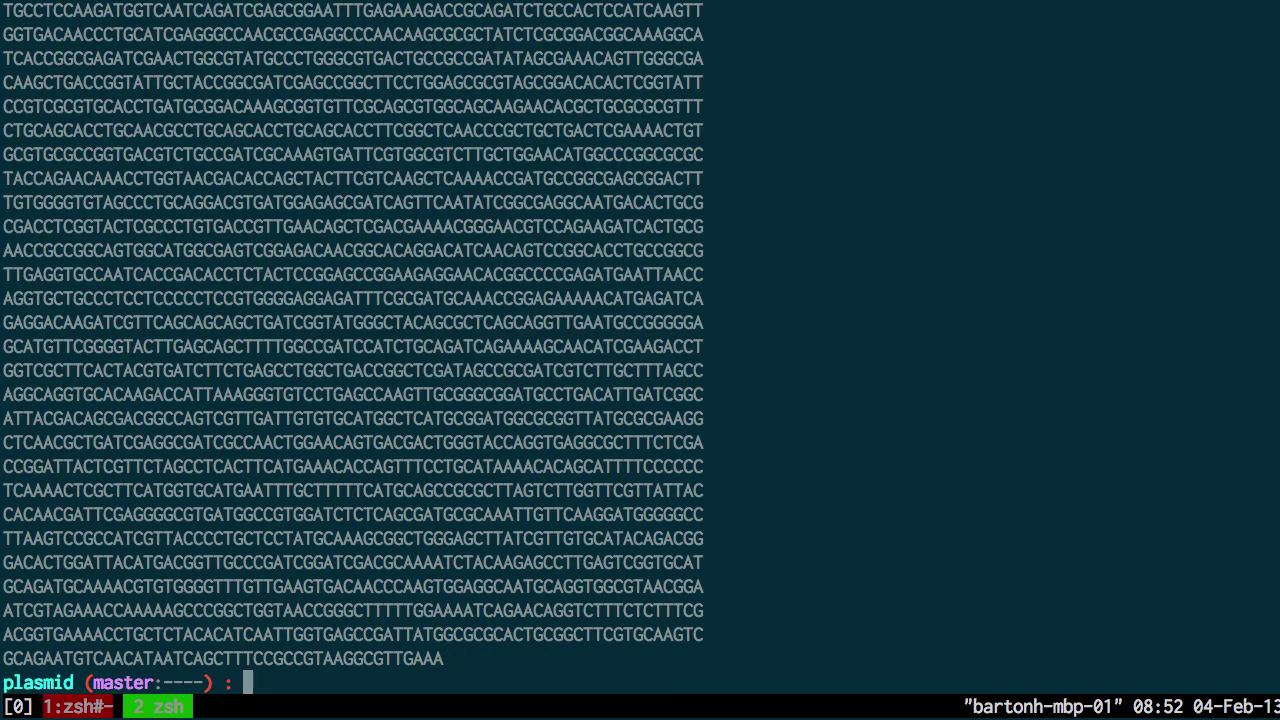
pyautogui.hotkey('ctrl', 'l')
pyautogui.press('Up')
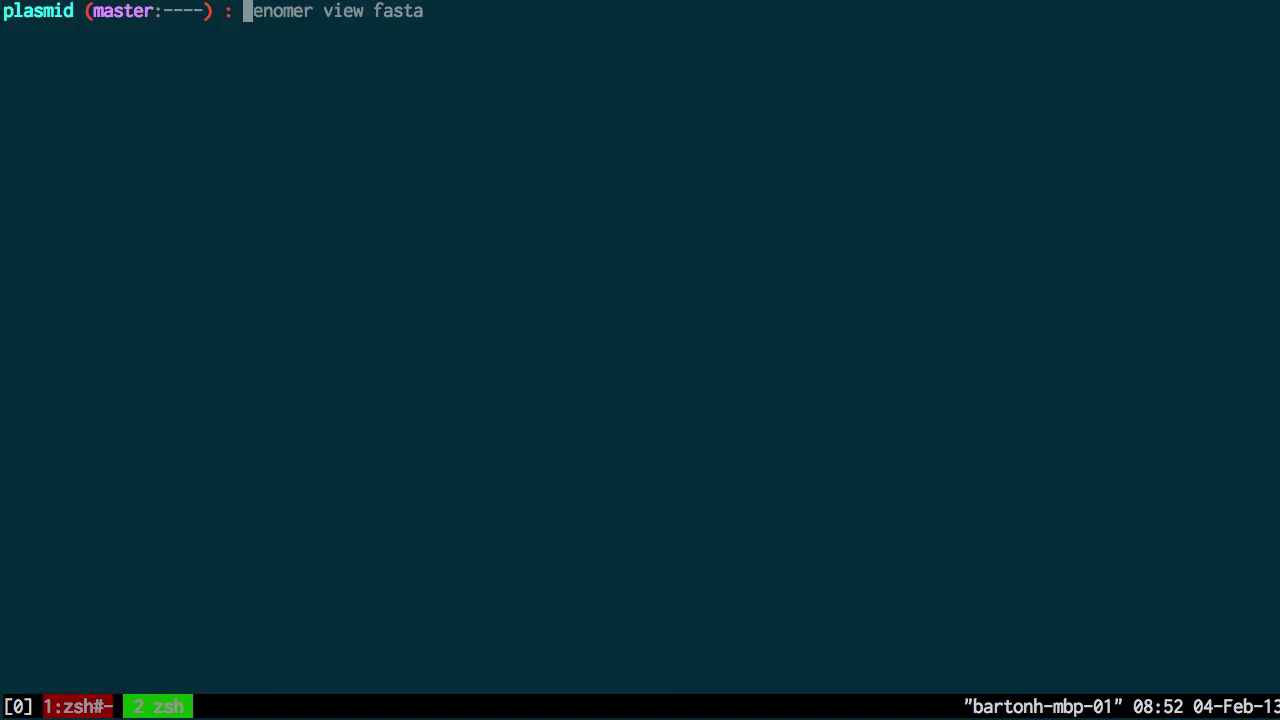
pyautogui.hotkey('ctrl', 'e')
pyautogui.write('--identifer=')
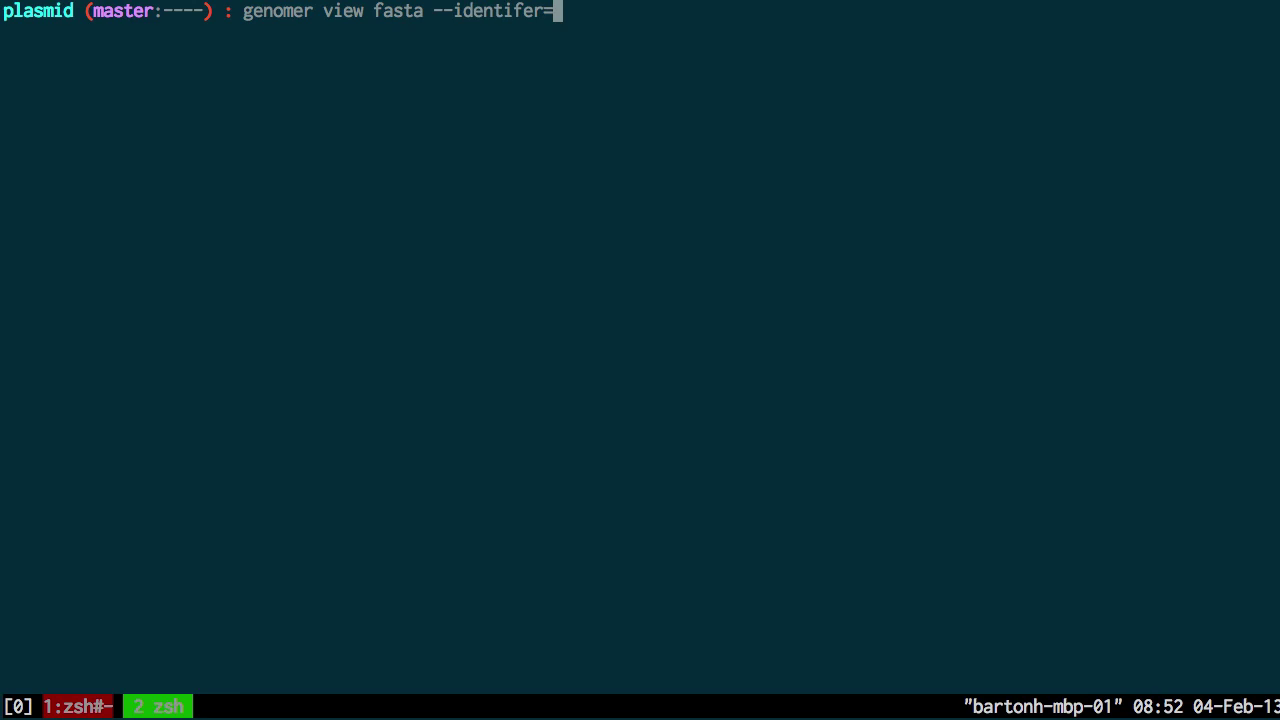
pyautogui.write('PRJNA46289')
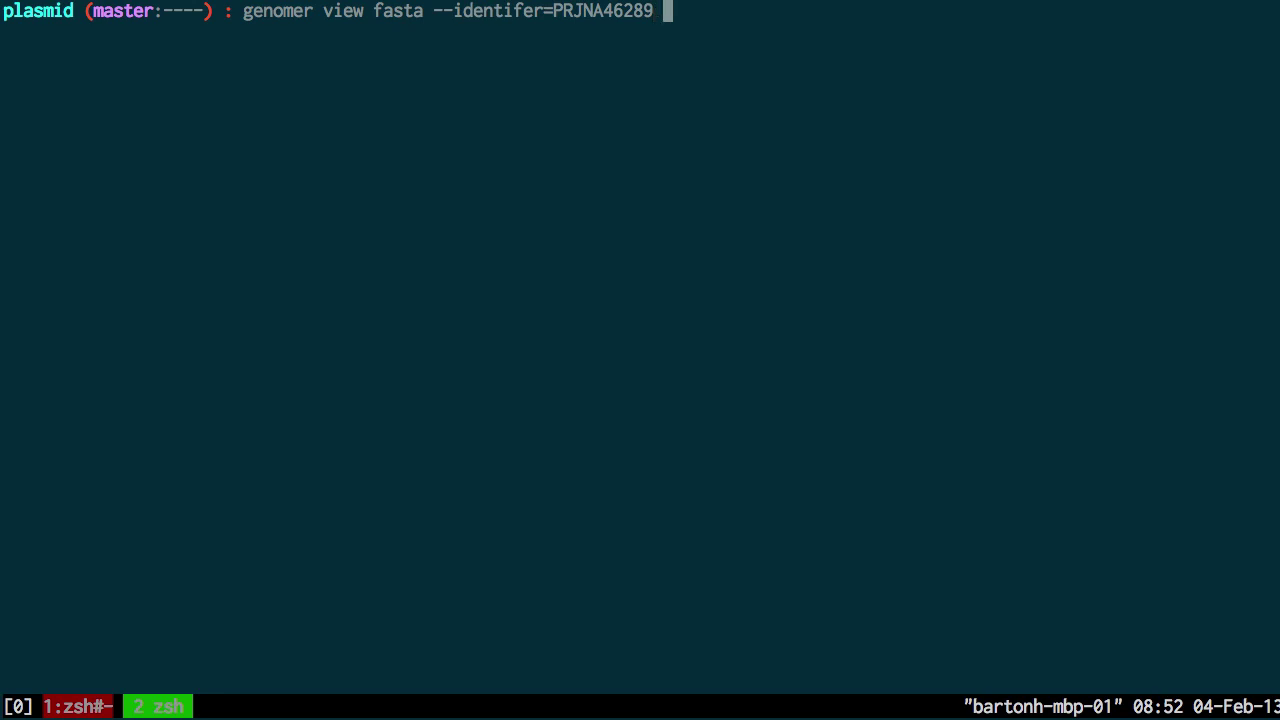
pyautogui.write('> plas')
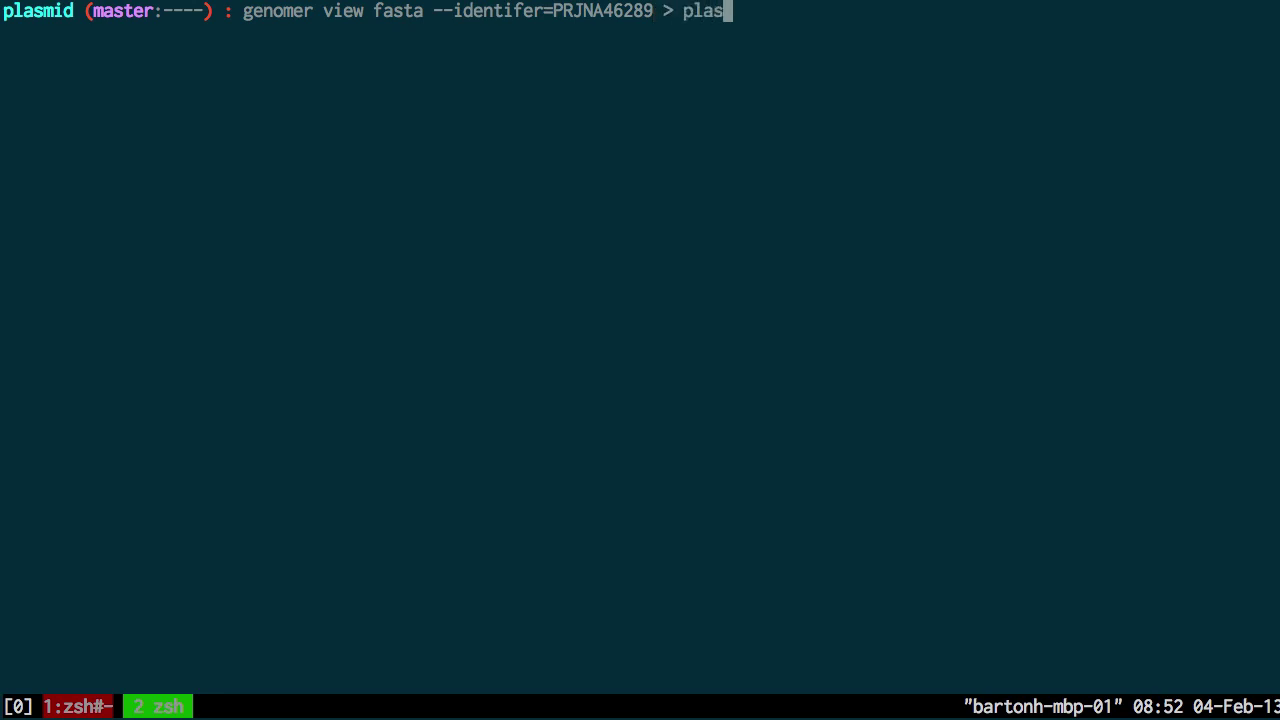
pyautogui.write('mid.fna')
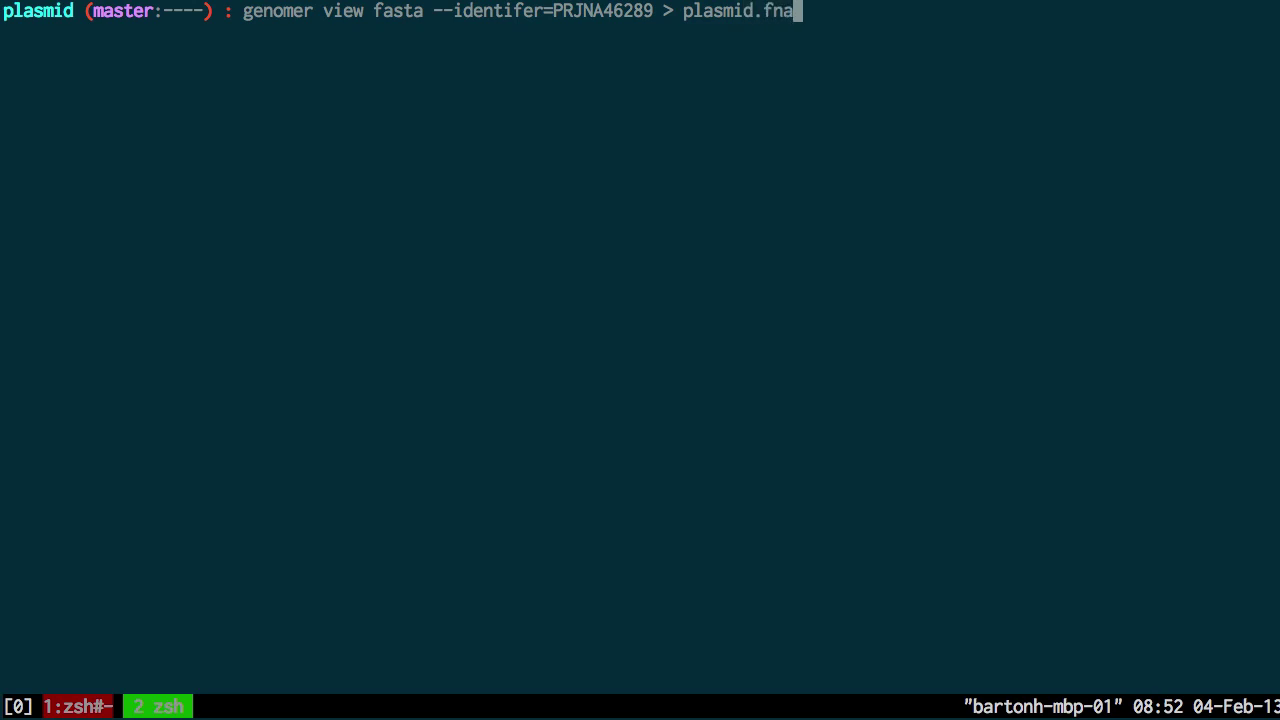
pyautogui.press('Return')
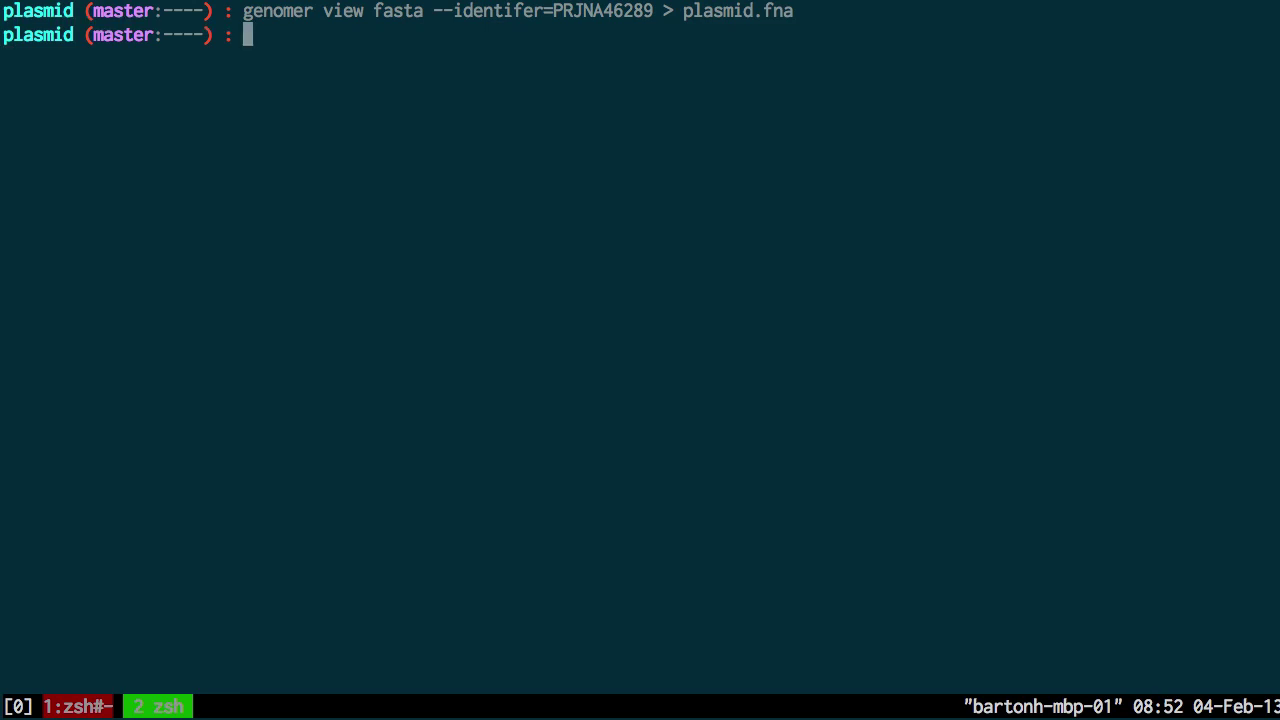
pyautogui.write('head plasmid.fna')
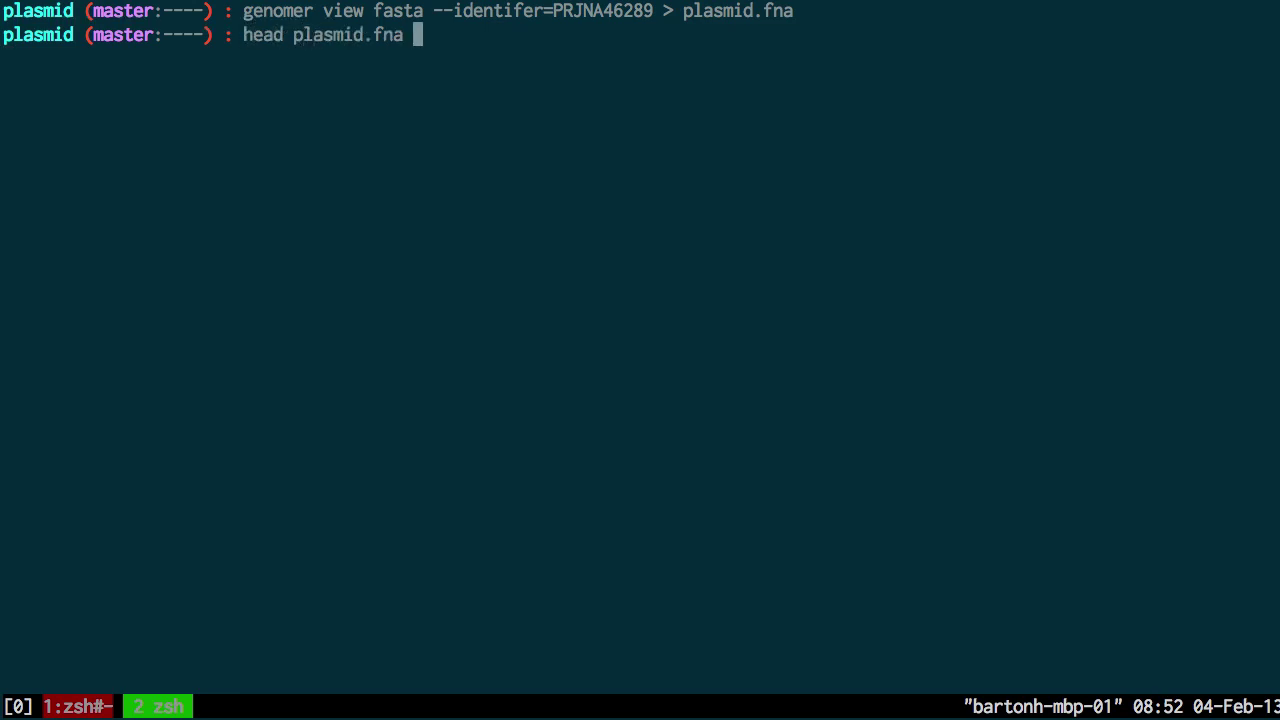
pyautogui.press('Return')
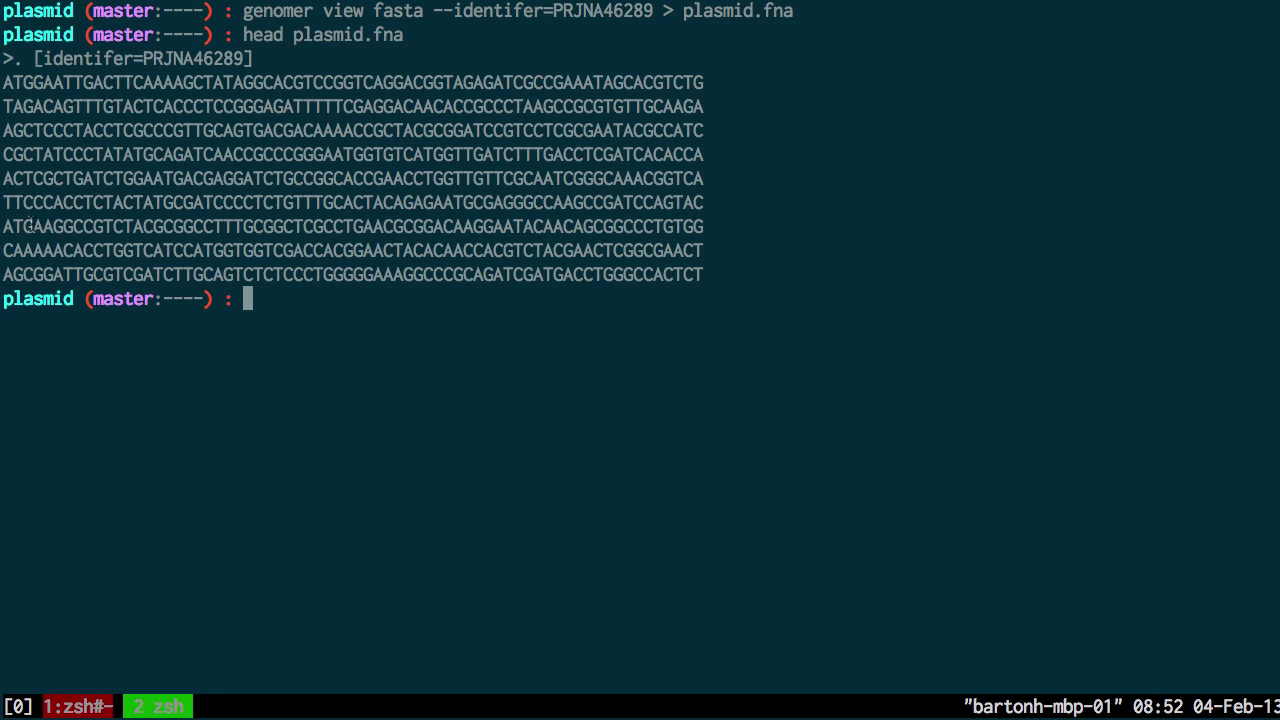
# Step: Clear the screen and delete the flawed plasmid.fna
pyautogui.hotkey('ctrl', 'l')
pyautogui.write('rm plasmid.fna')
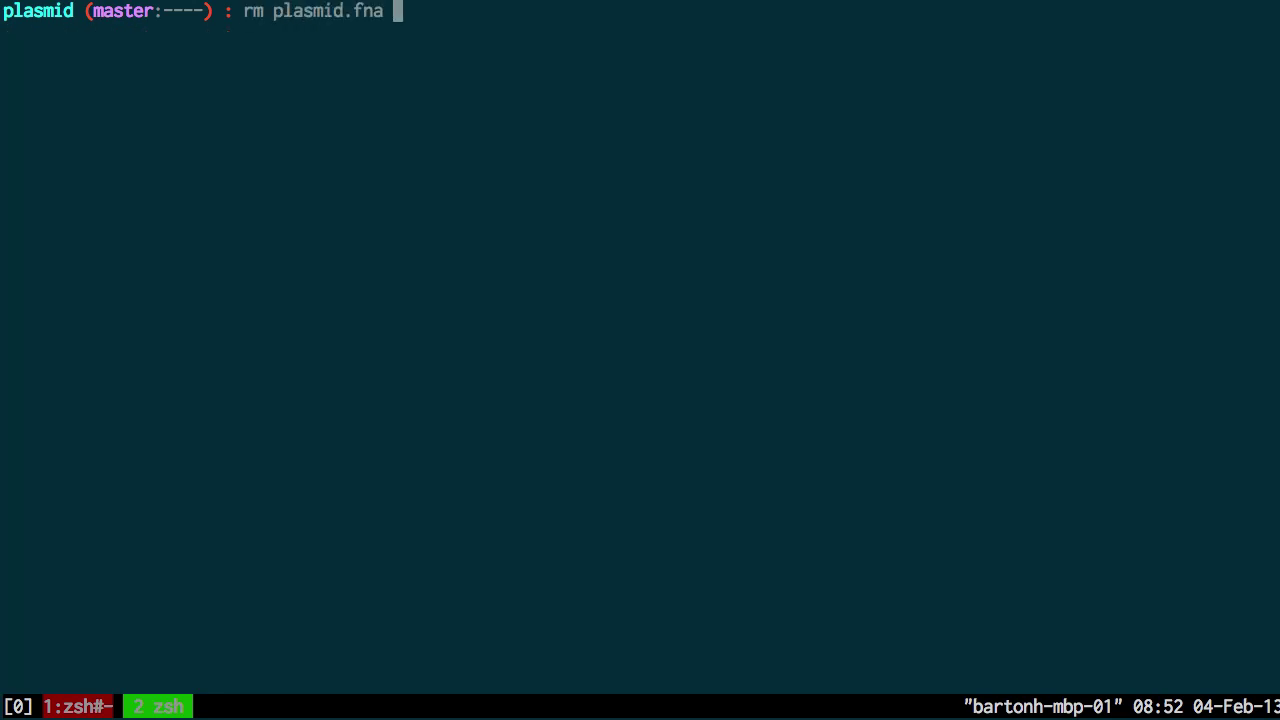
pyautogui.press('Return')
# Step: Recall the genomer fasta command and correct --identifer to --identifier in vi mode
pyautogui.press('Escape')
pyautogui.press('k')
pyautogui.press('k')
pyautogui.press('k')
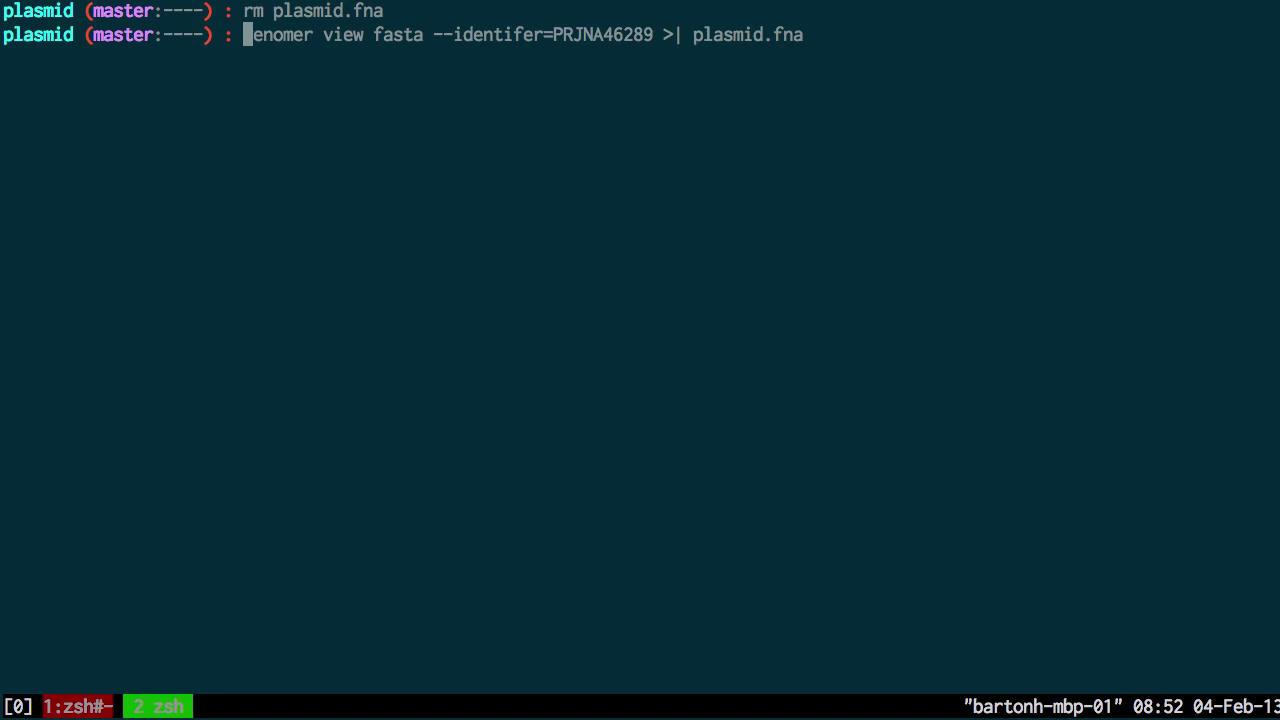
pyautogui.press('w')
pyautogui.press('w')
pyautogui.press('w')
pyautogui.press('w')
pyautogui.press('l')
pyautogui.press('l')
pyautogui.press('l')
pyautogui.press('l')
pyautogui.press('l')
pyautogui.press('l')
pyautogui.write('asmi')
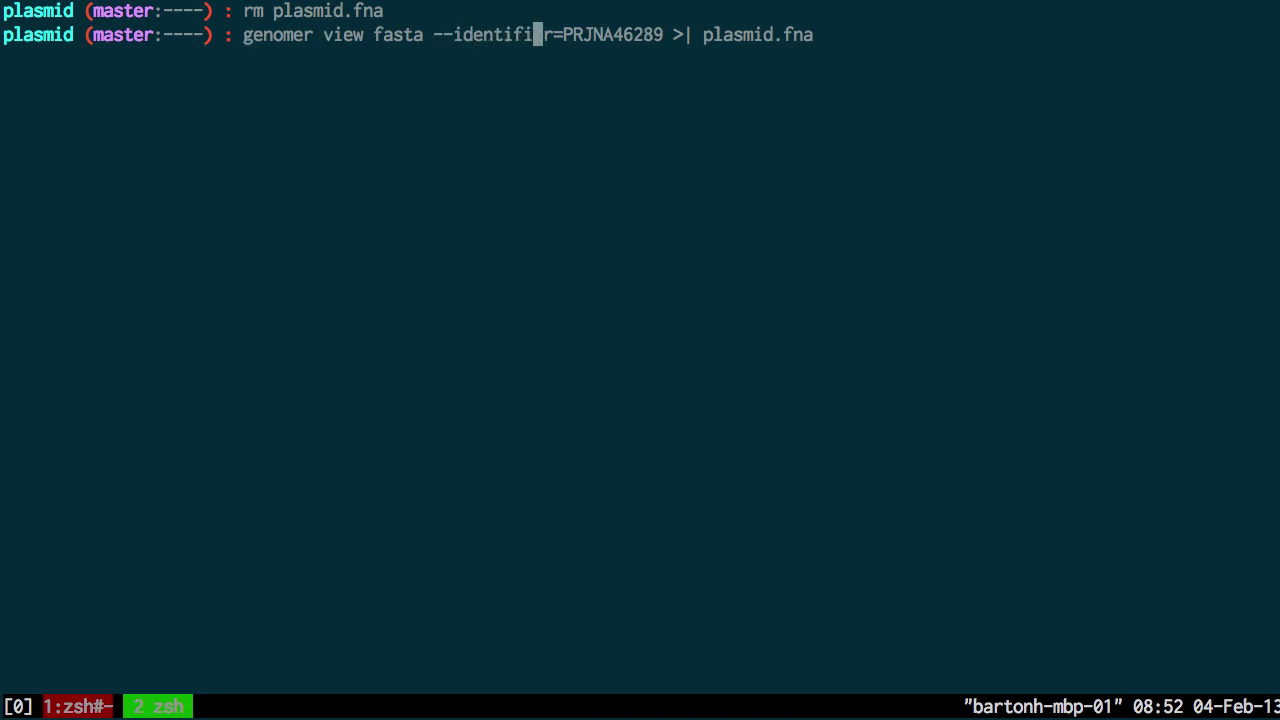
pyautogui.press('Escape')
pyautogui.press('b')
pyautogui.press(':')
pyautogui.write('xecute: x')
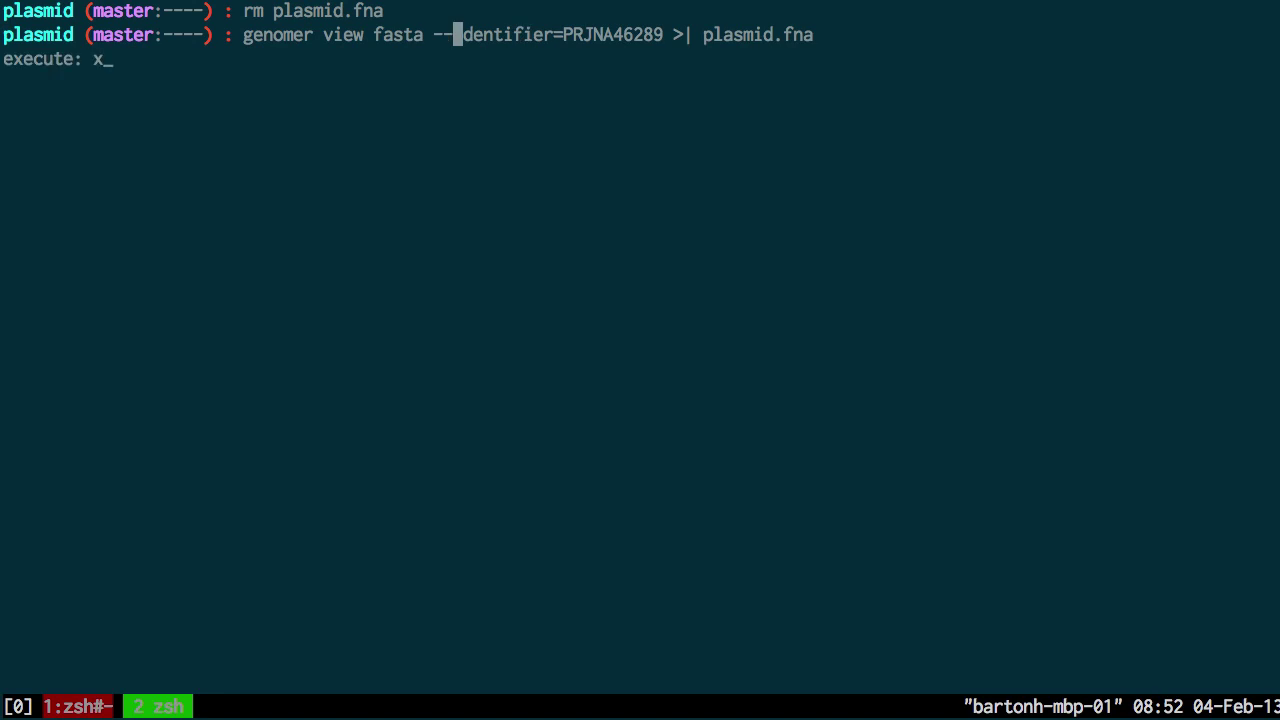
pyautogui.press('BackSpace')
pyautogui.press('BackSpace')
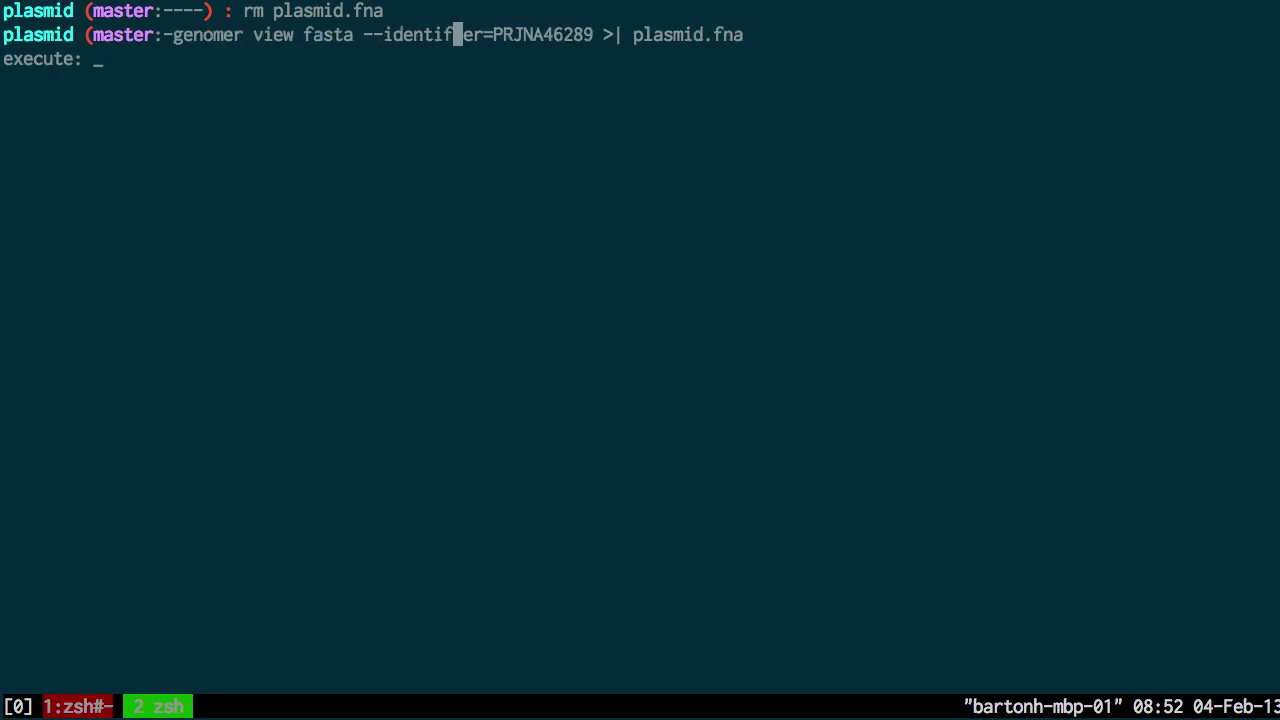
pyautogui.write('hh')
pyautogui.press('Escape')
pyautogui.press('h')
pyautogui.press('h')
pyautogui.press('l')
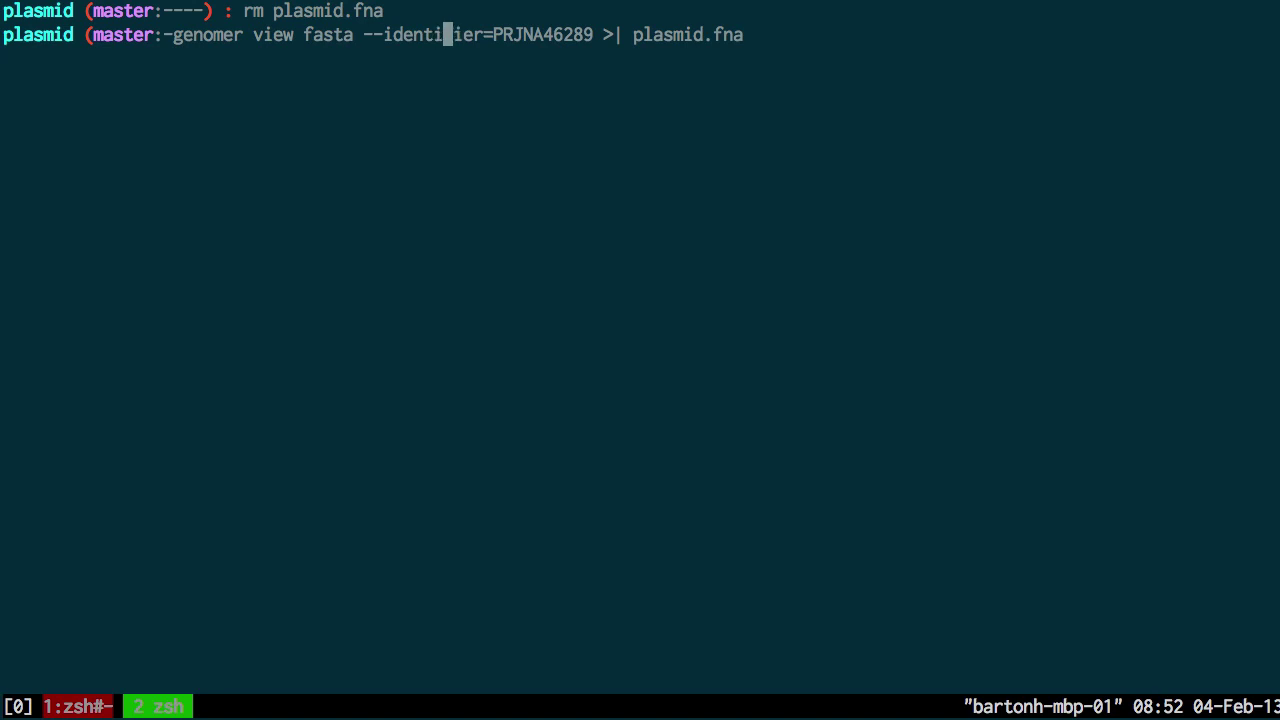
# Step: Regenerate plasmid.fna, confirm its >PRJNA46289 header with head, and clear the screen
pyautogui.press('Return')
pyautogui.write('head plasmid.fna')
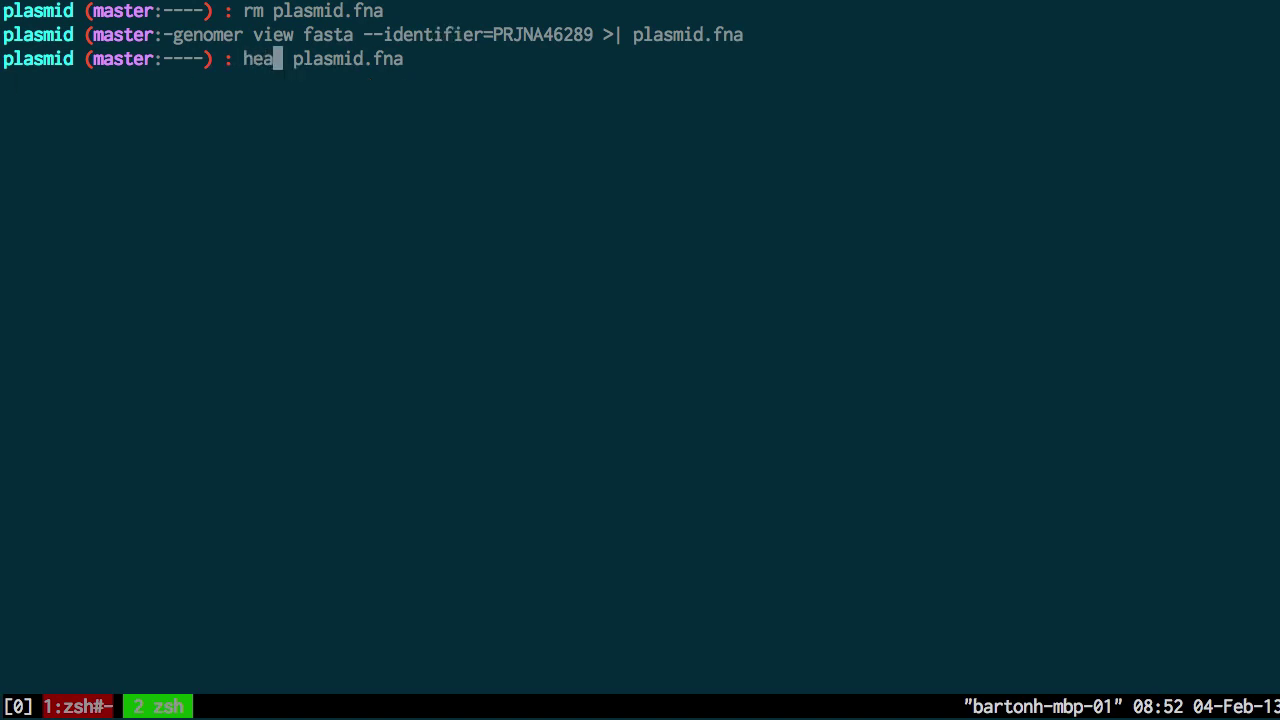
pyautogui.press('Return')
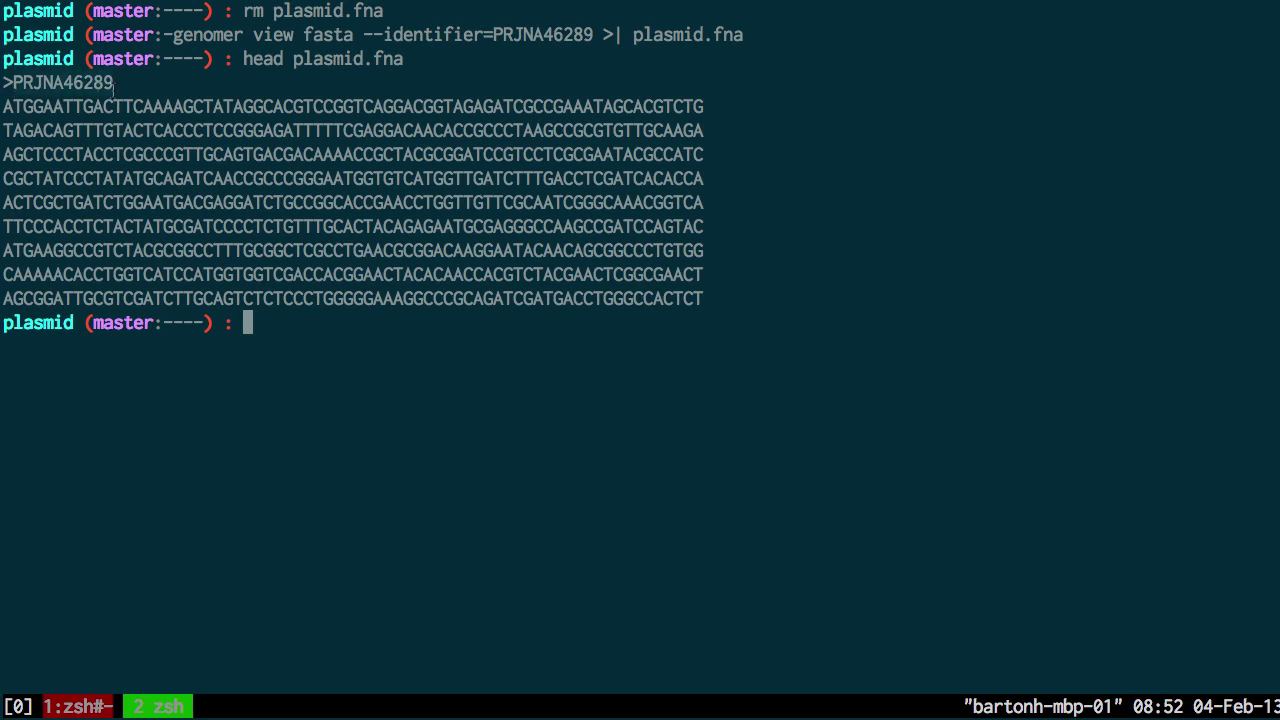
pyautogui.hotkey('ctrl', 'l')
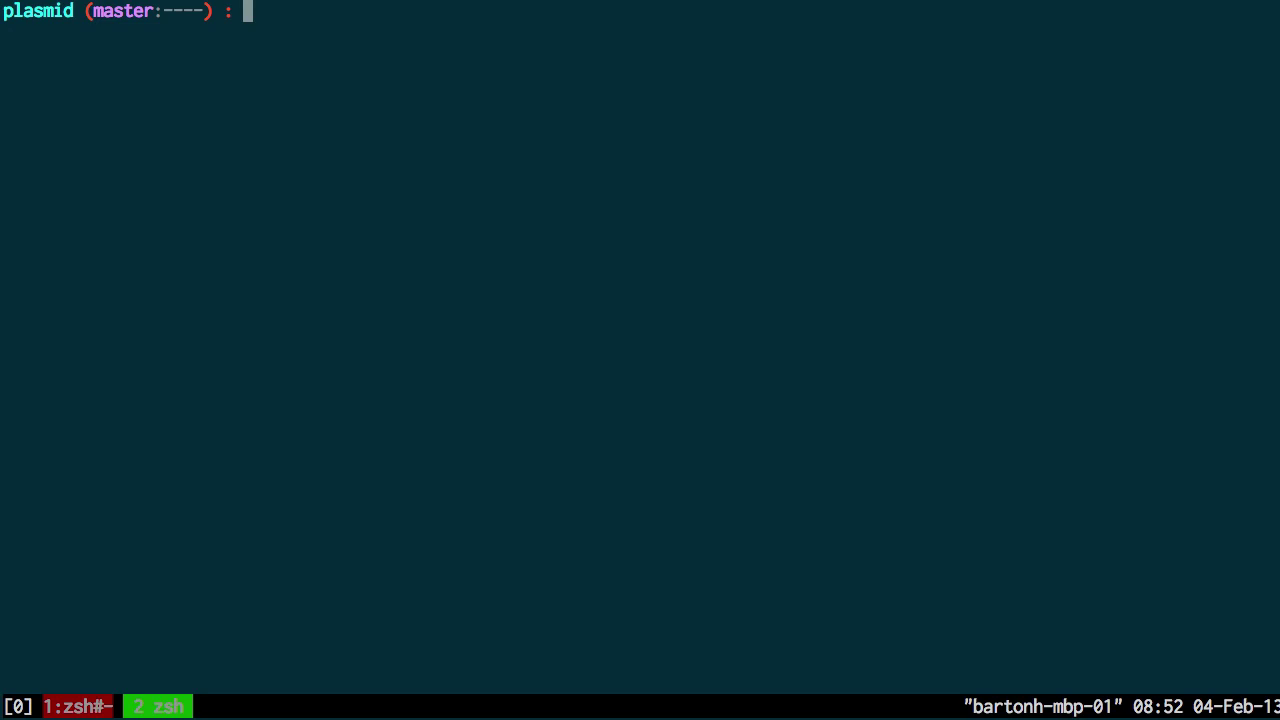
pyautogui.write('vim ass')
pyautogui.press('Tab')
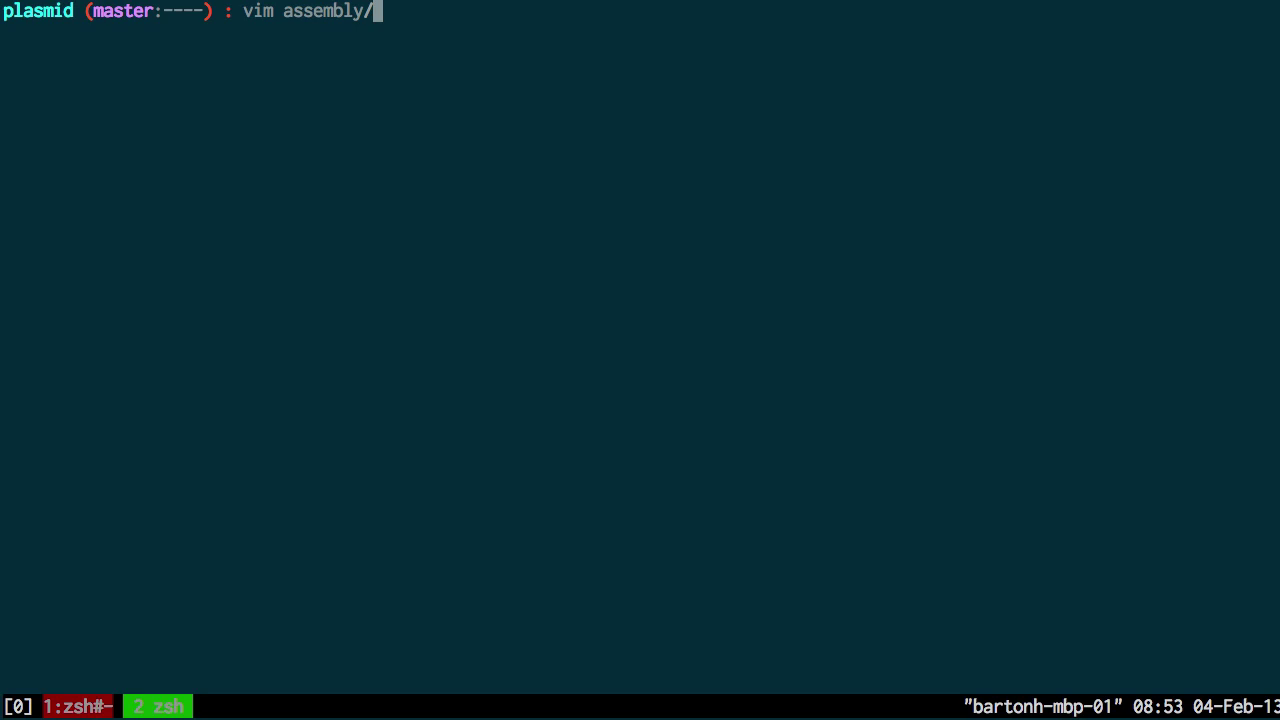
pyautogui.write('a')
pyautogui.press('Tab')
pyautogui.press('Return')
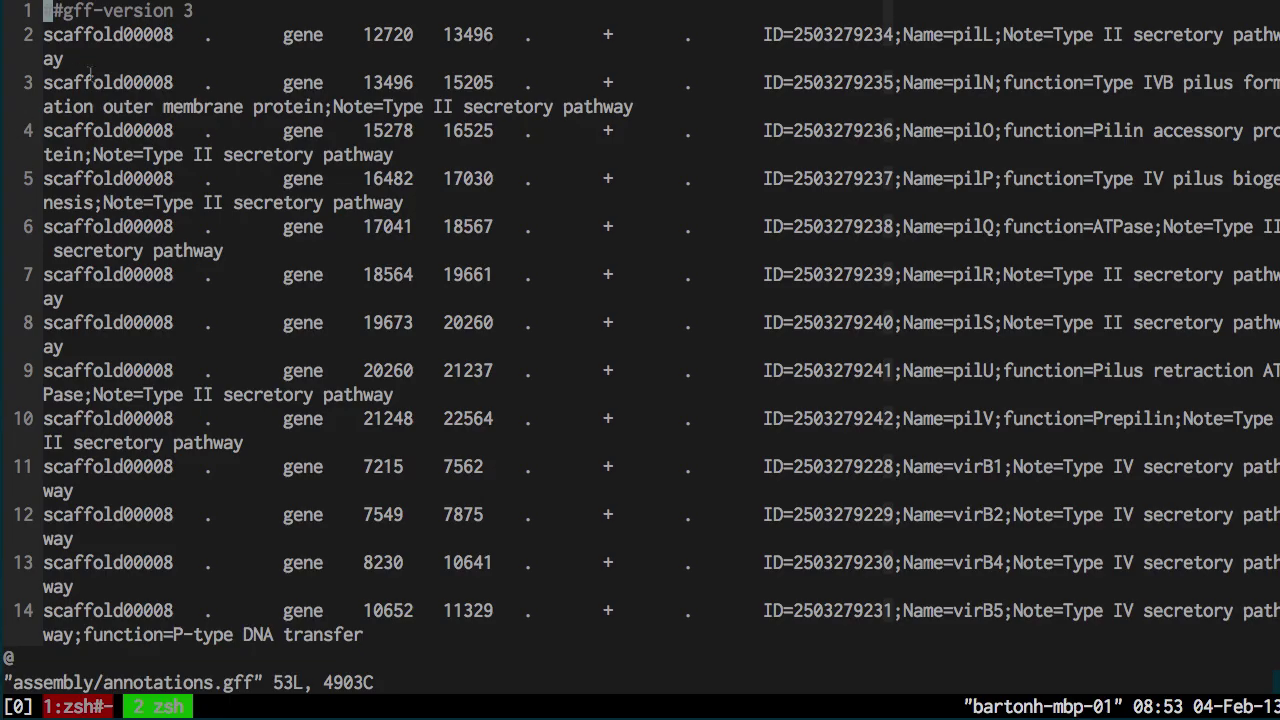
pyautogui.moveTo(174, 35); pyautogui.dragTo(43, 35)
pyautogui.doubleClick(286, 40)
pyautogui.moveTo(364, 38); pyautogui.dragTo(402, 38)
pyautogui.moveTo(445, 34); pyautogui.dragTo(497, 34)
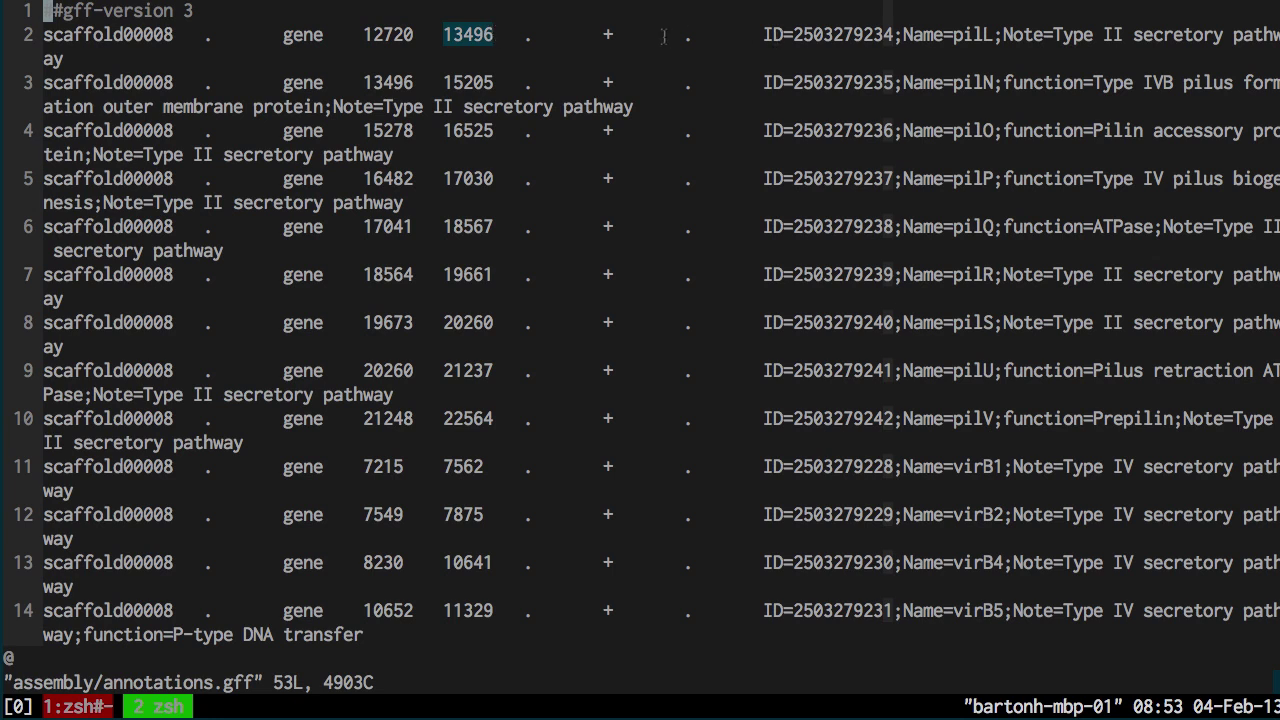
pyautogui.click(610, 36)
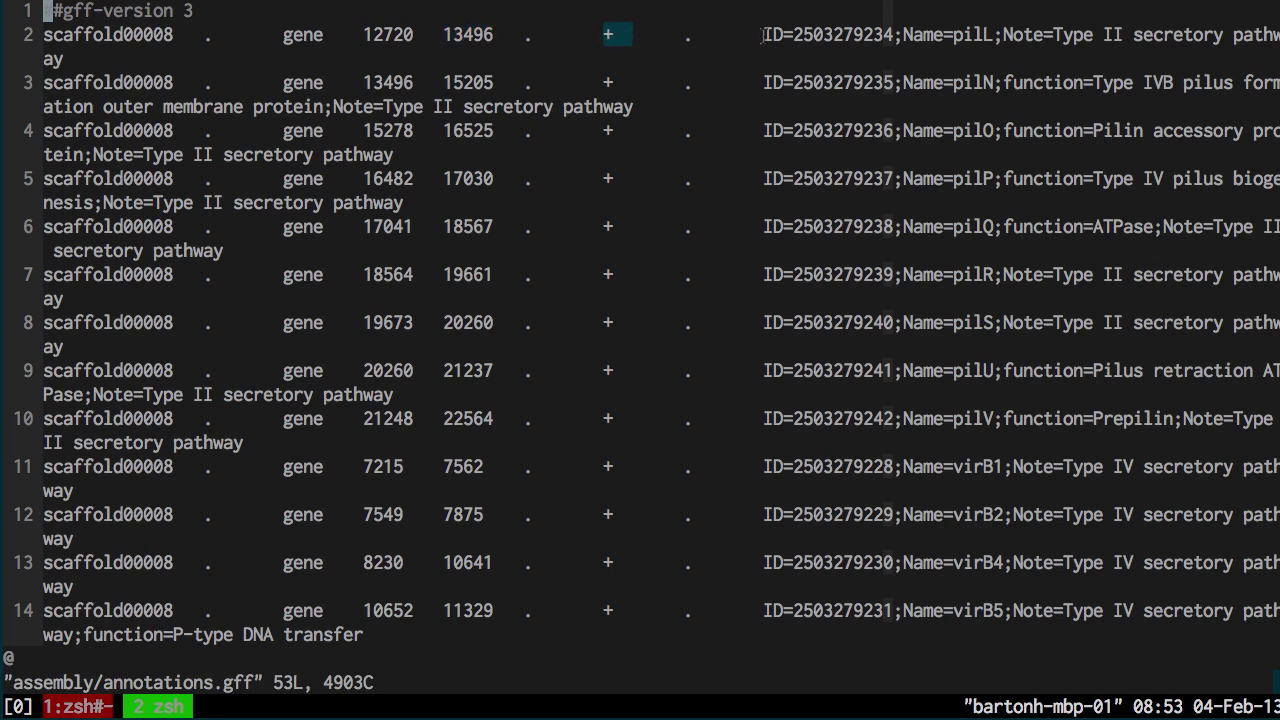
pyautogui.moveTo(764, 34); pyautogui.dragTo(859, 36)
pyautogui.moveTo(953, 36); pyautogui.dragTo(990, 36)
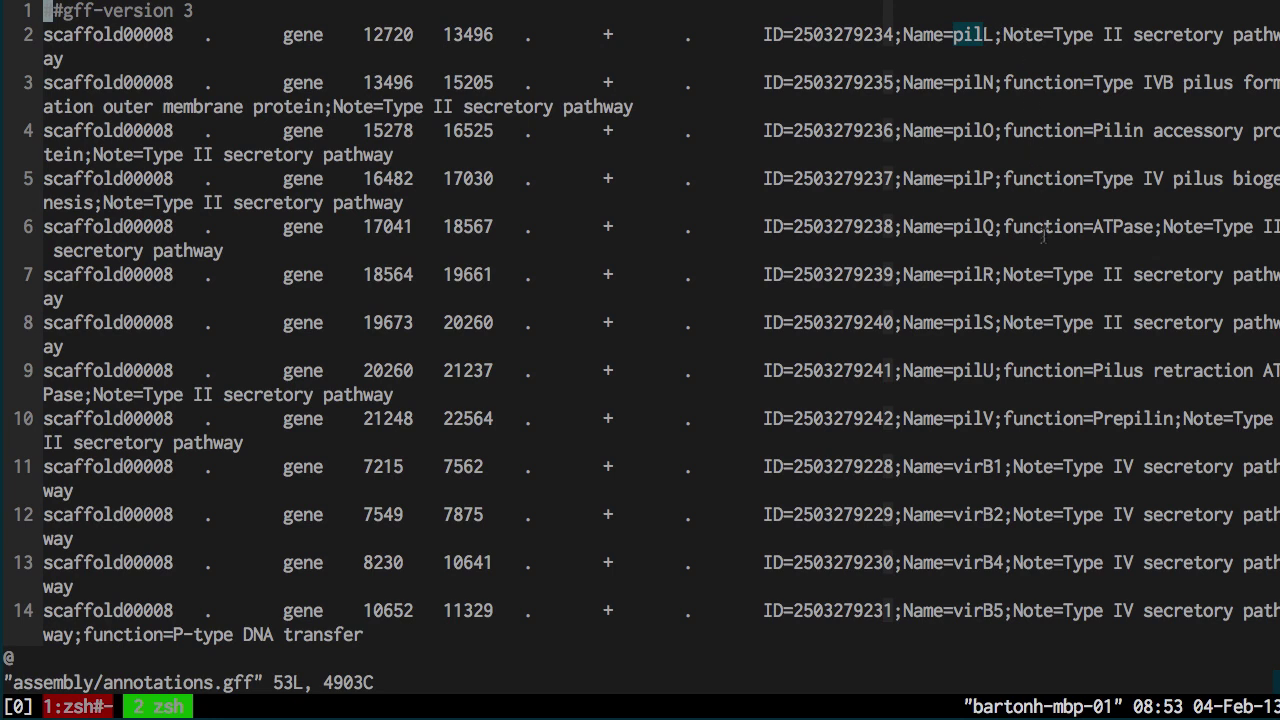
pyautogui.press('q')
pyautogui.press('q')
pyautogui.write('i#')
pyautogui.press('Escape')
pyautogui.press('j')
pyautogui.press('j')
pyautogui.write('q')
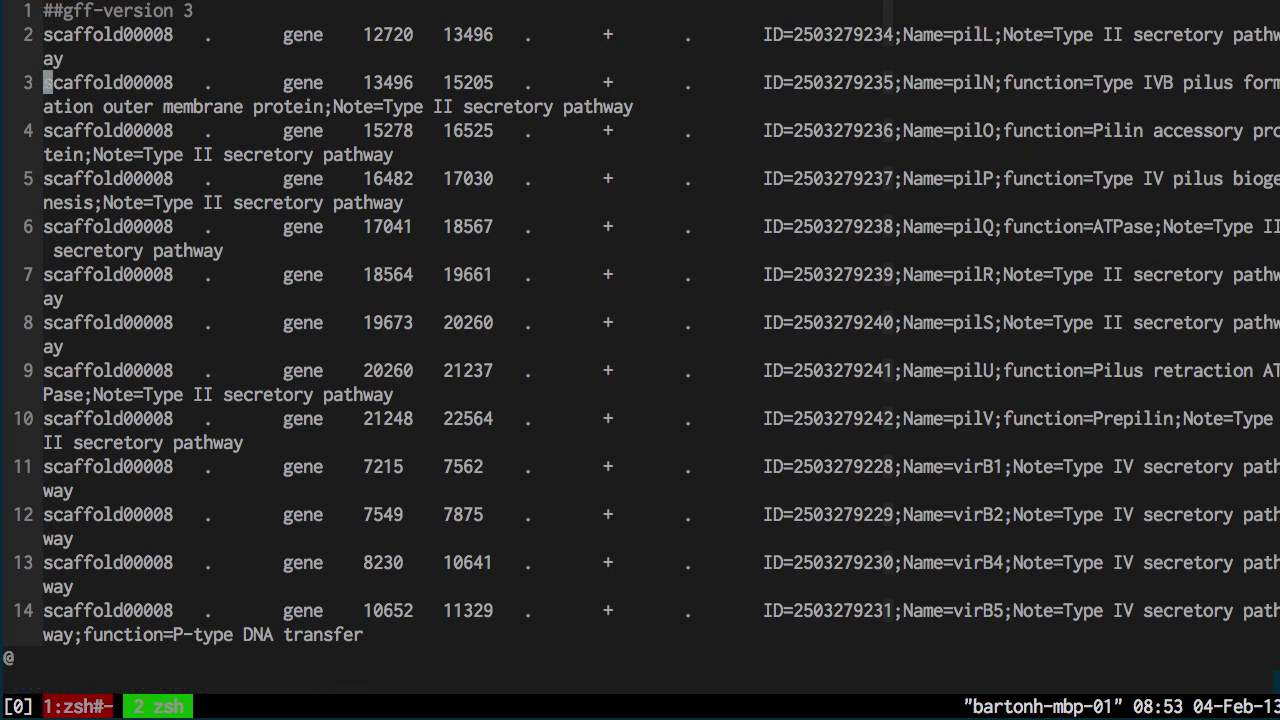
pyautogui.write(':q!')
pyautogui.press('Return')
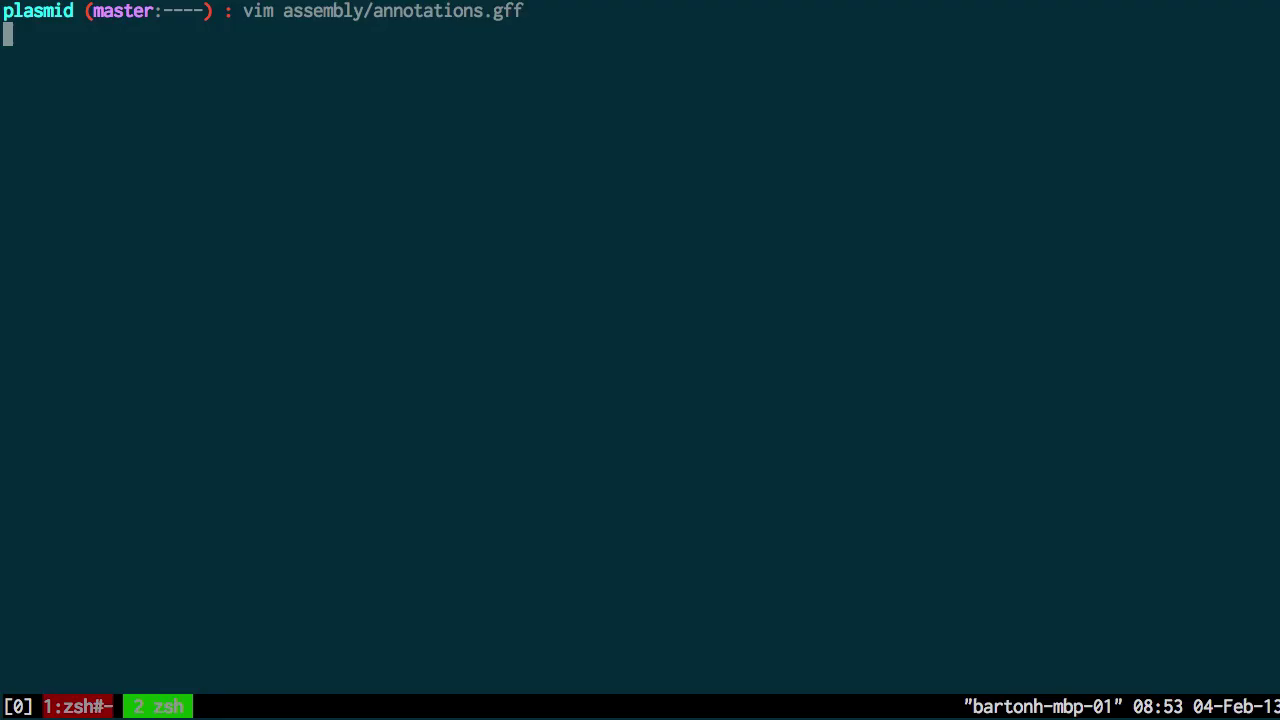
pyautogui.hotkey('ctrl', 'l')
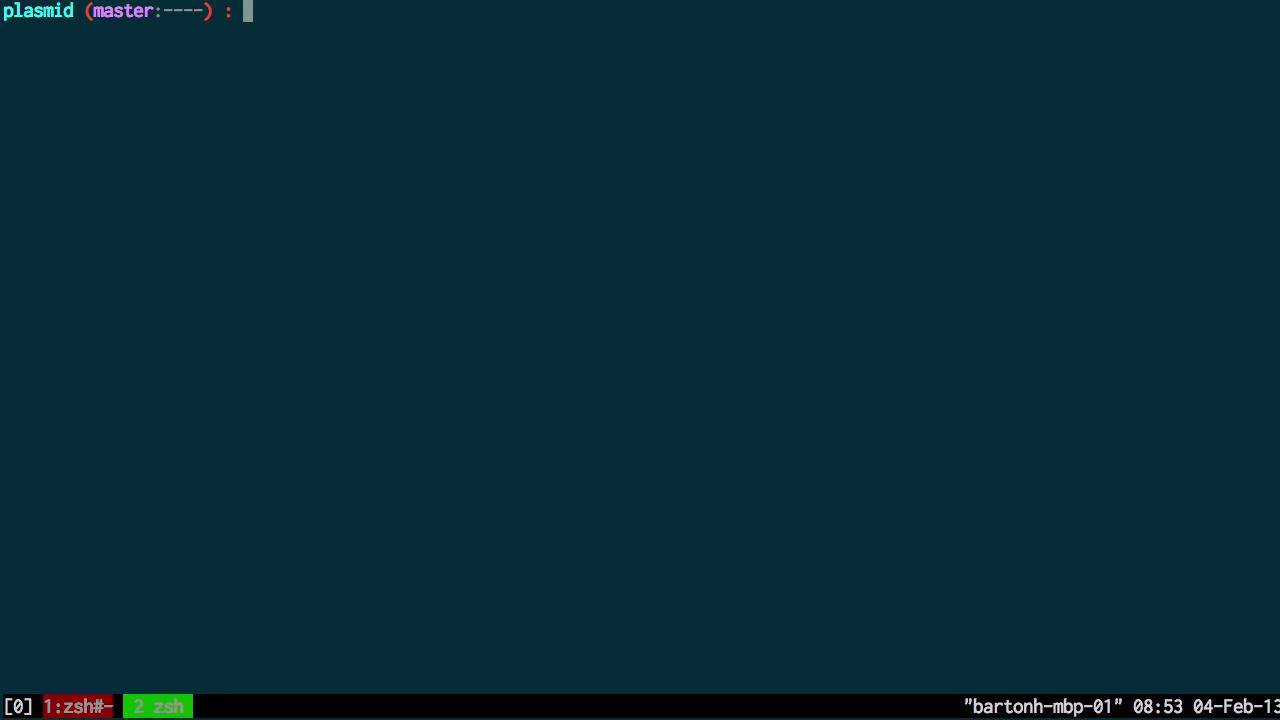
pyautogui.write('genomer ')
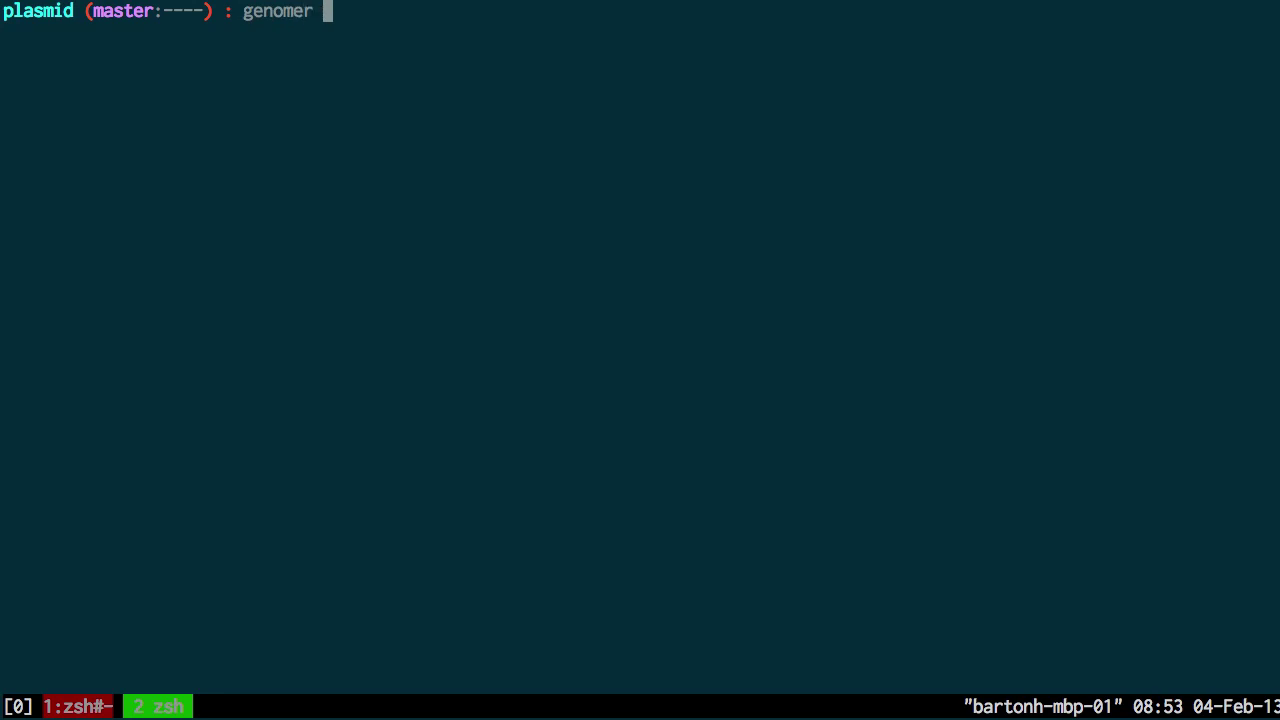
pyautogui.write('view table')
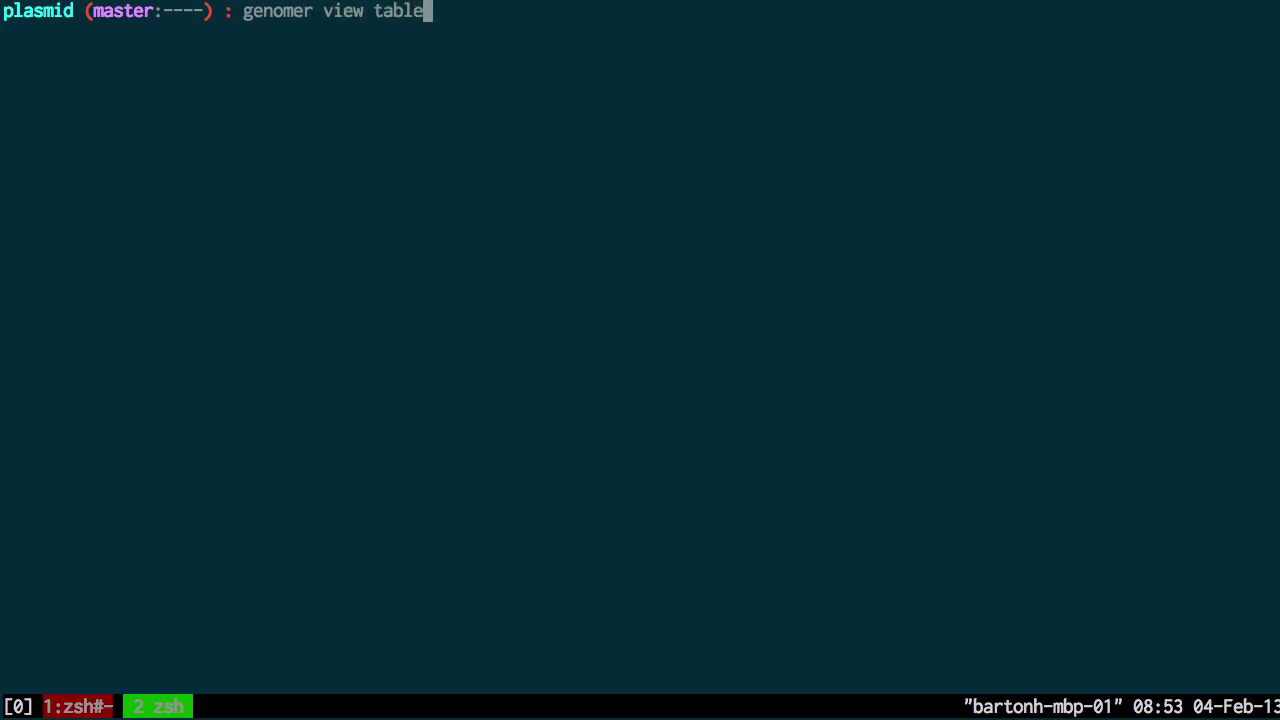
pyautogui.press('Return')
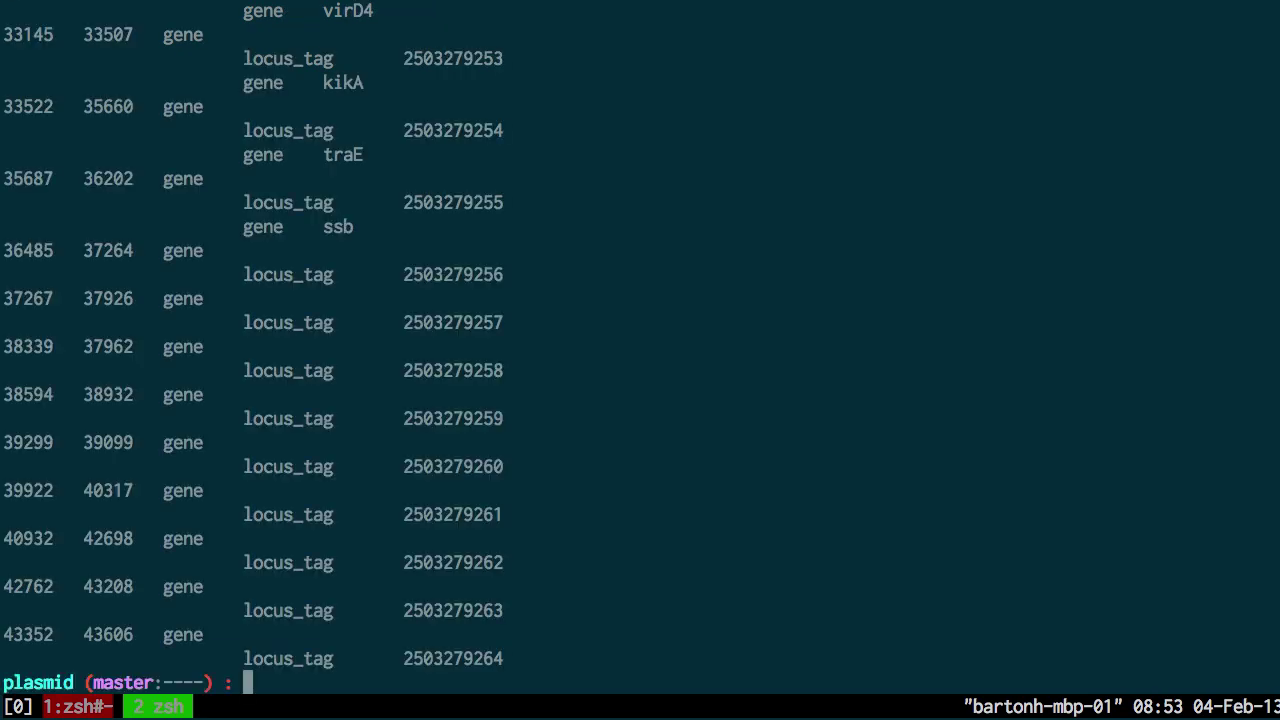
pyautogui.press('Up')
pyautogui.hotkey('ctrl', 'e')
pyautogui.write('| ')
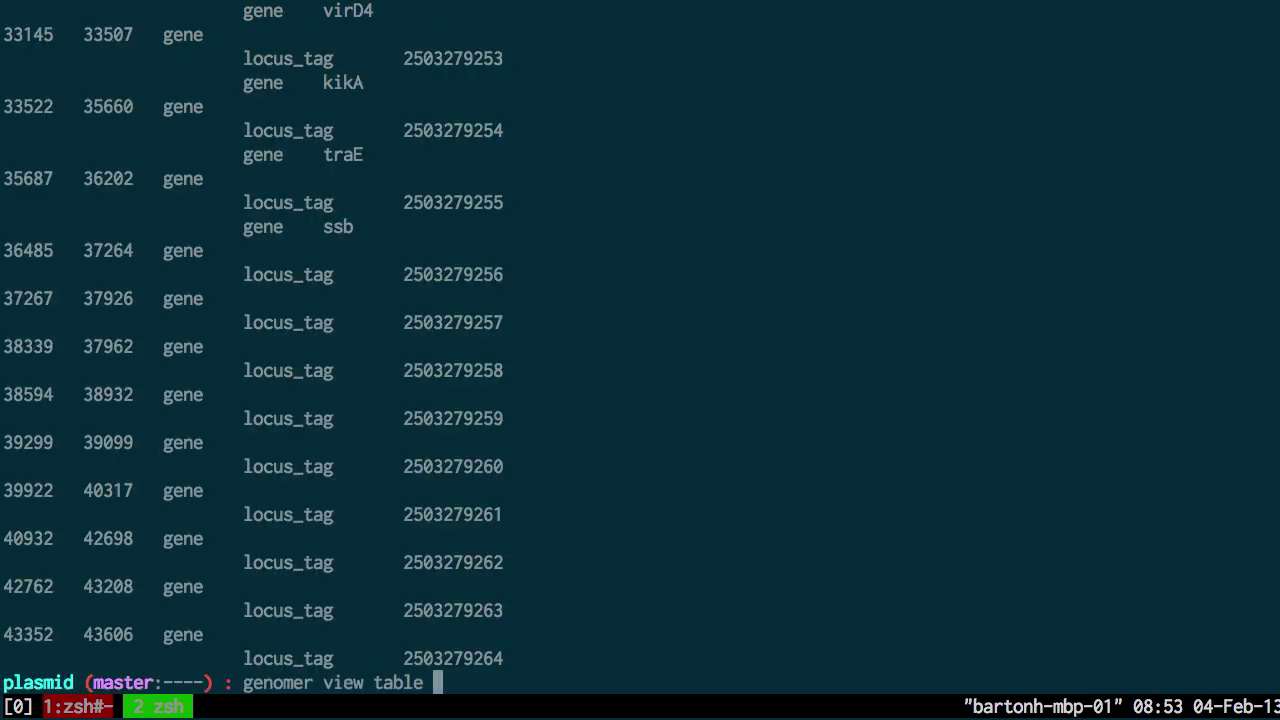
pyautogui.write('less')
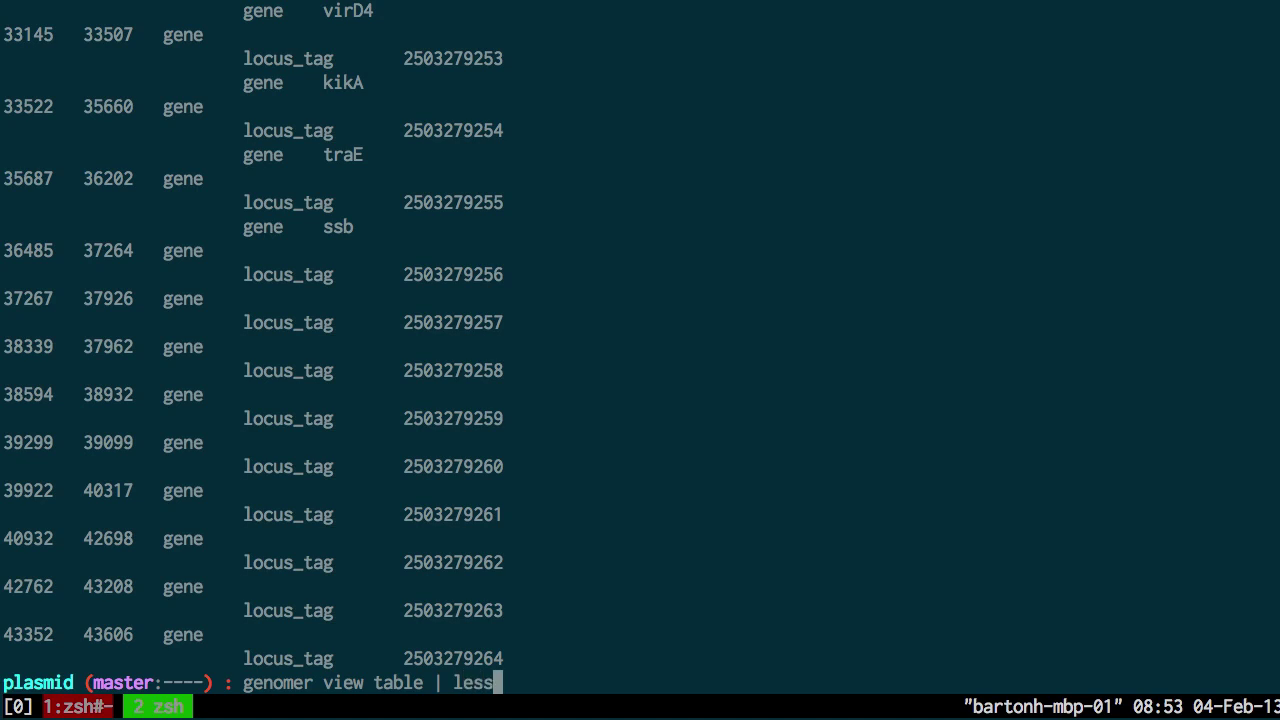
pyautogui.press('Return')
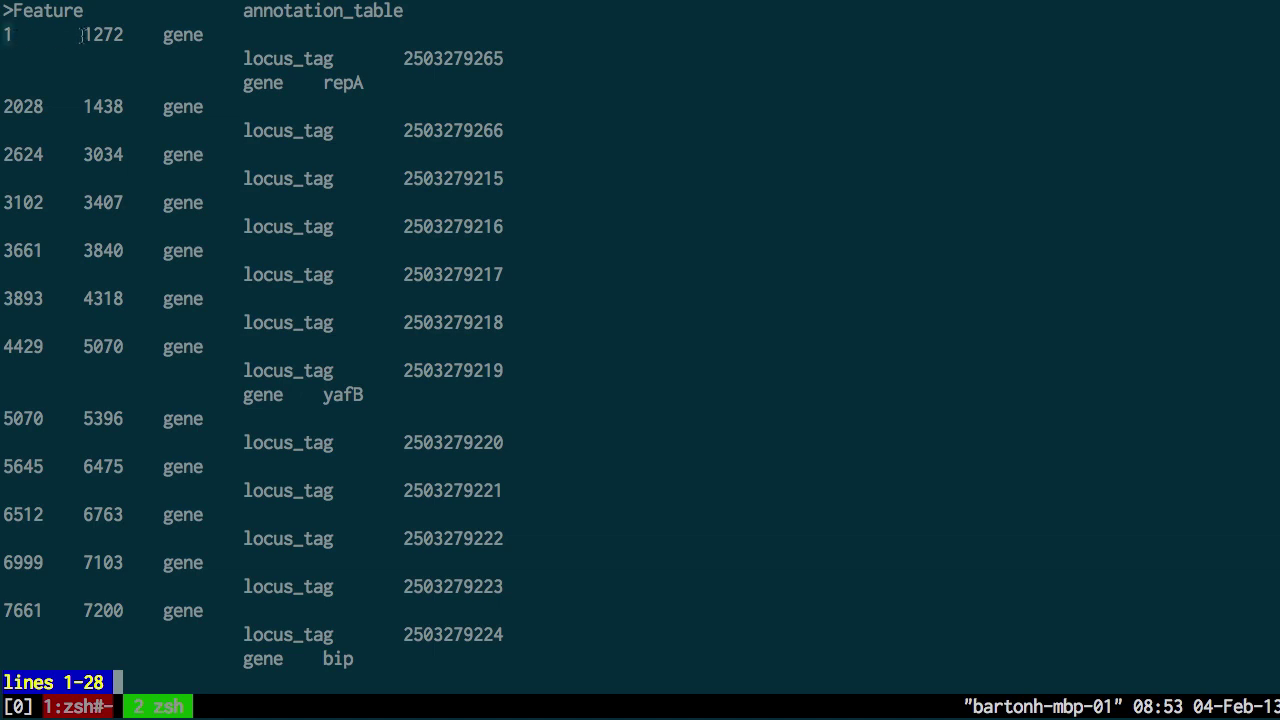
pyautogui.moveTo(86, 37); pyautogui.dragTo(128, 38)
pyautogui.scroll(-5, 201, 74)
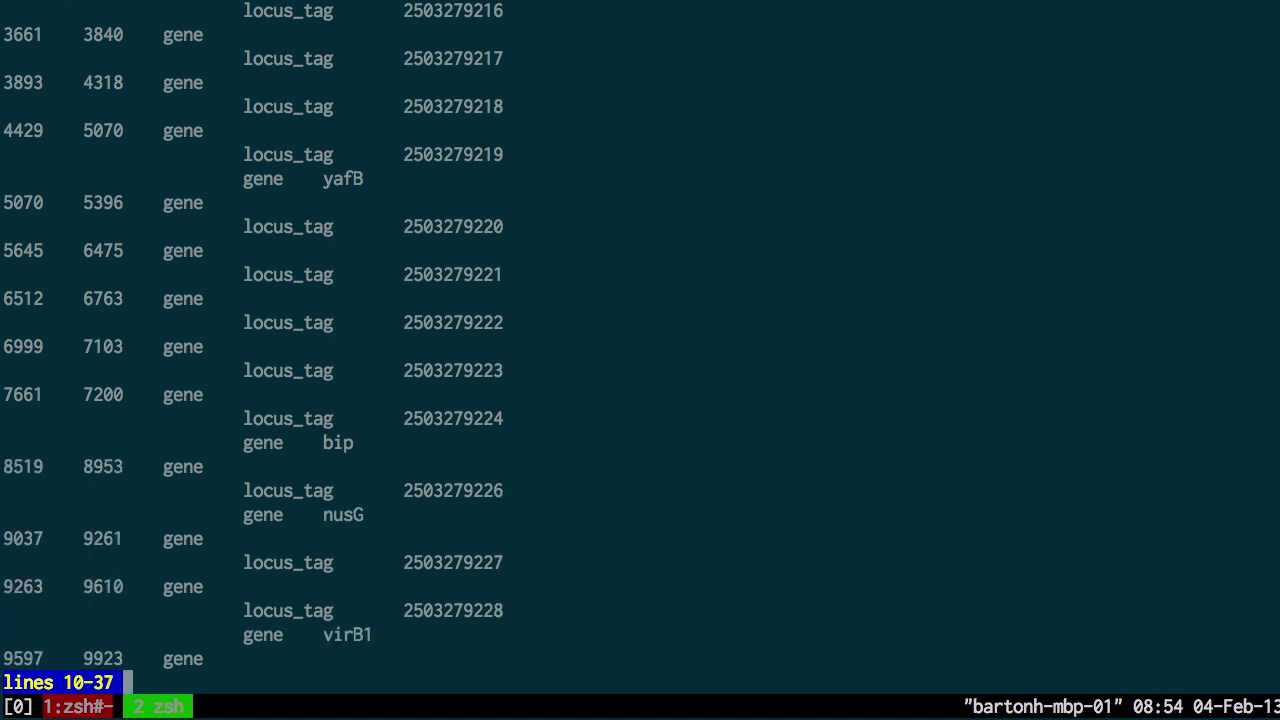
pyautogui.scroll(-6, 201, 74)
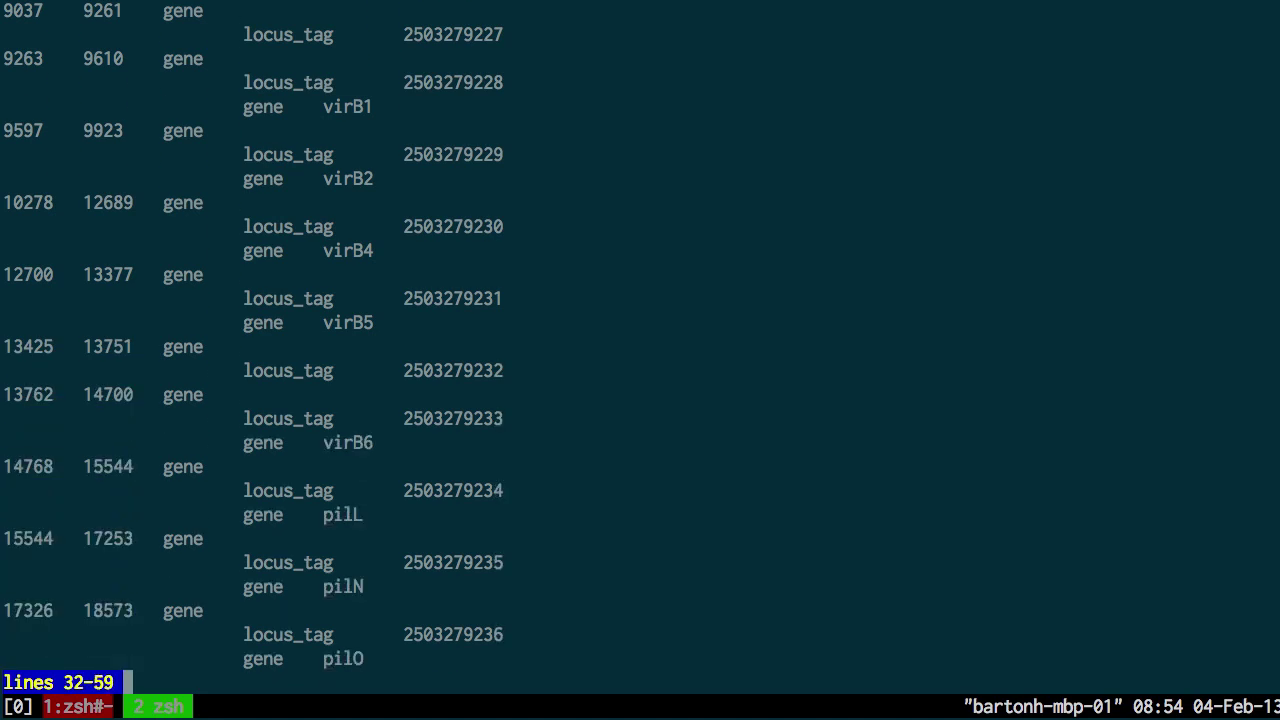
pyautogui.press('q')
# Step: Page the genomer view table --identifier=PRJNA46289 output through less, then quit the pager
pyautogui.hotkey('ctrl', 'l')
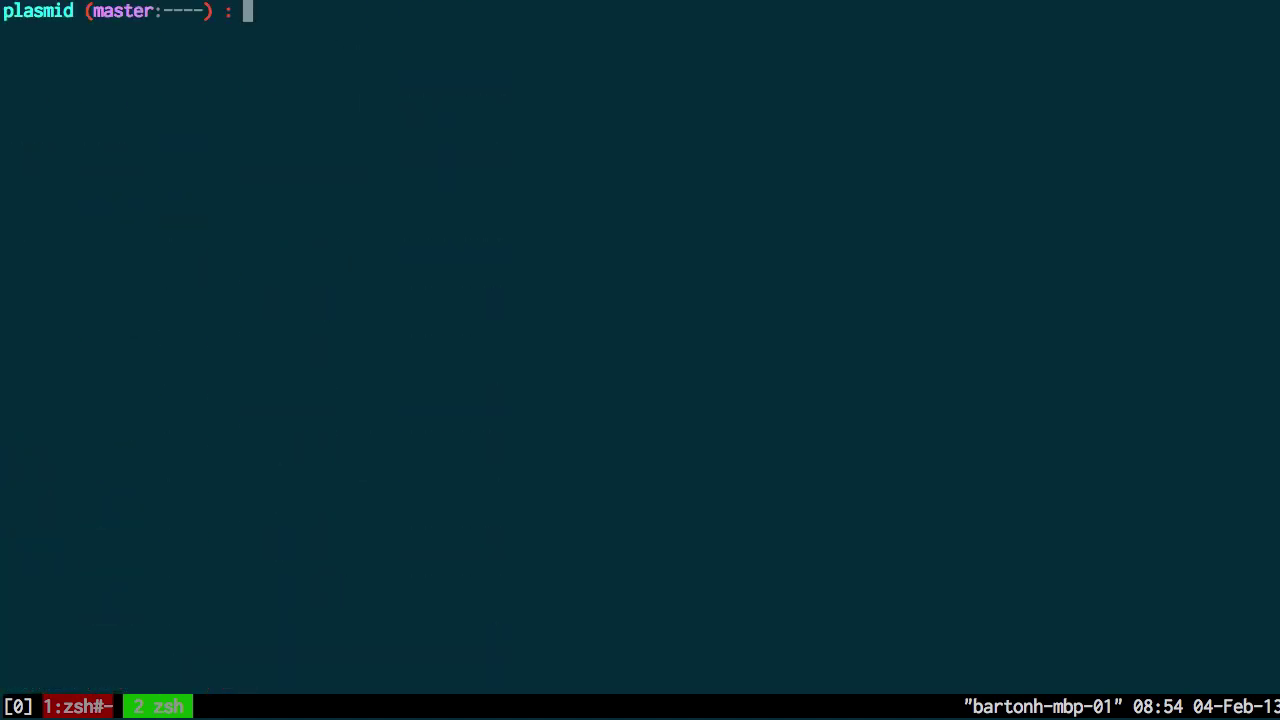
pyautogui.press('Up')
pyautogui.press('Up')
pyautogui.hotkey('ctrl', 'e')
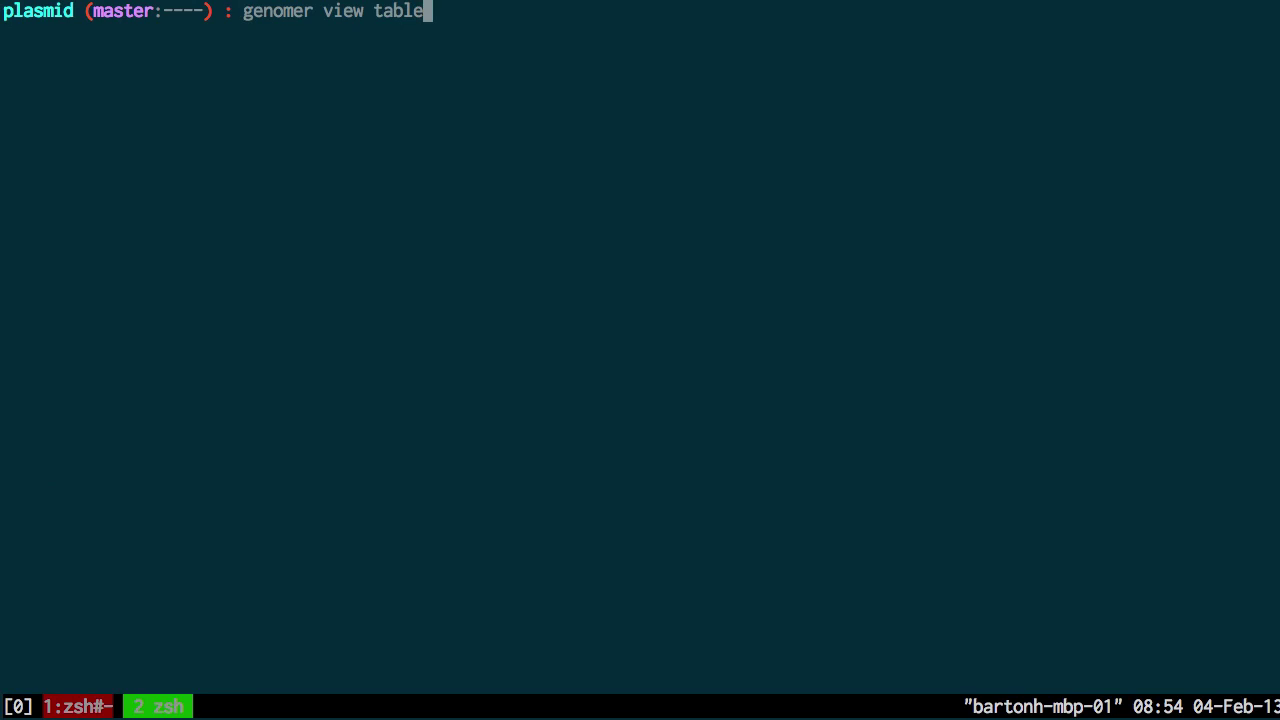
pyautogui.write('--identiifer')
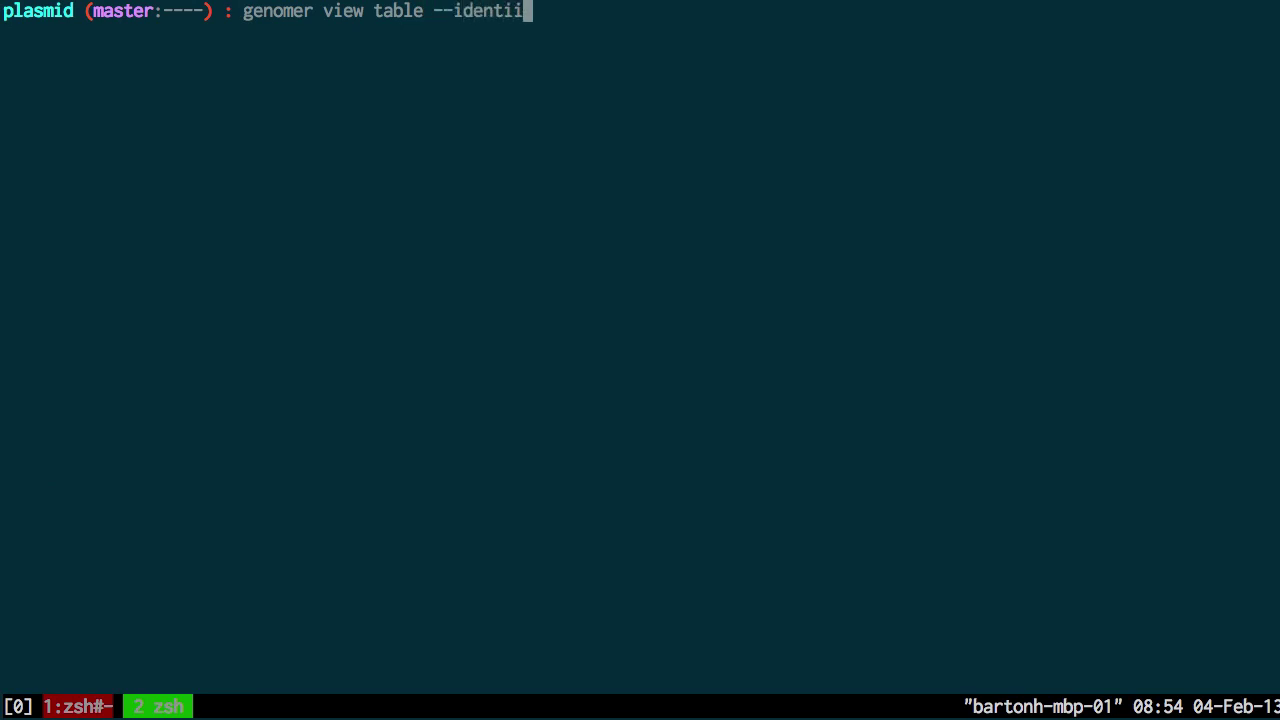
pyautogui.press('BackSpace')
pyautogui.press('BackSpace')
pyautogui.press('BackSpace')
pyautogui.press('BackSpace')
pyautogui.write('fier=')
pyautogui.write('PRJNA46289')
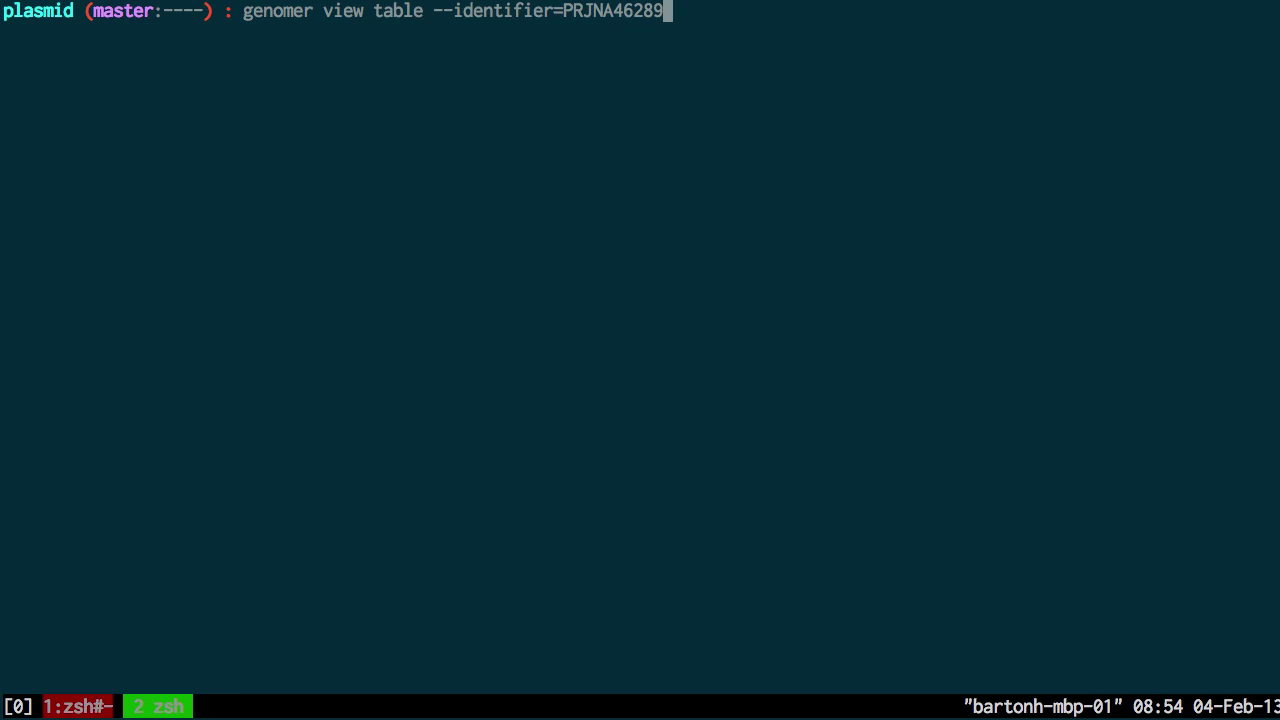
pyautogui.write('| less')
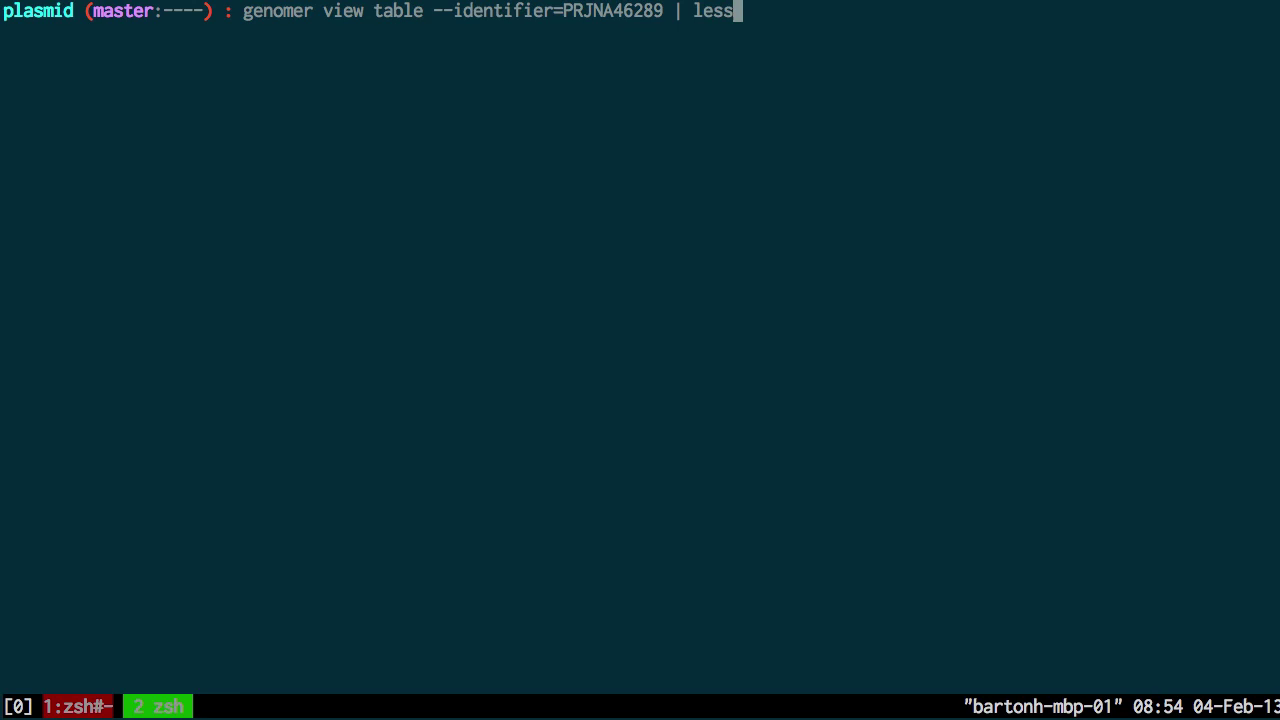
pyautogui.press('Return')
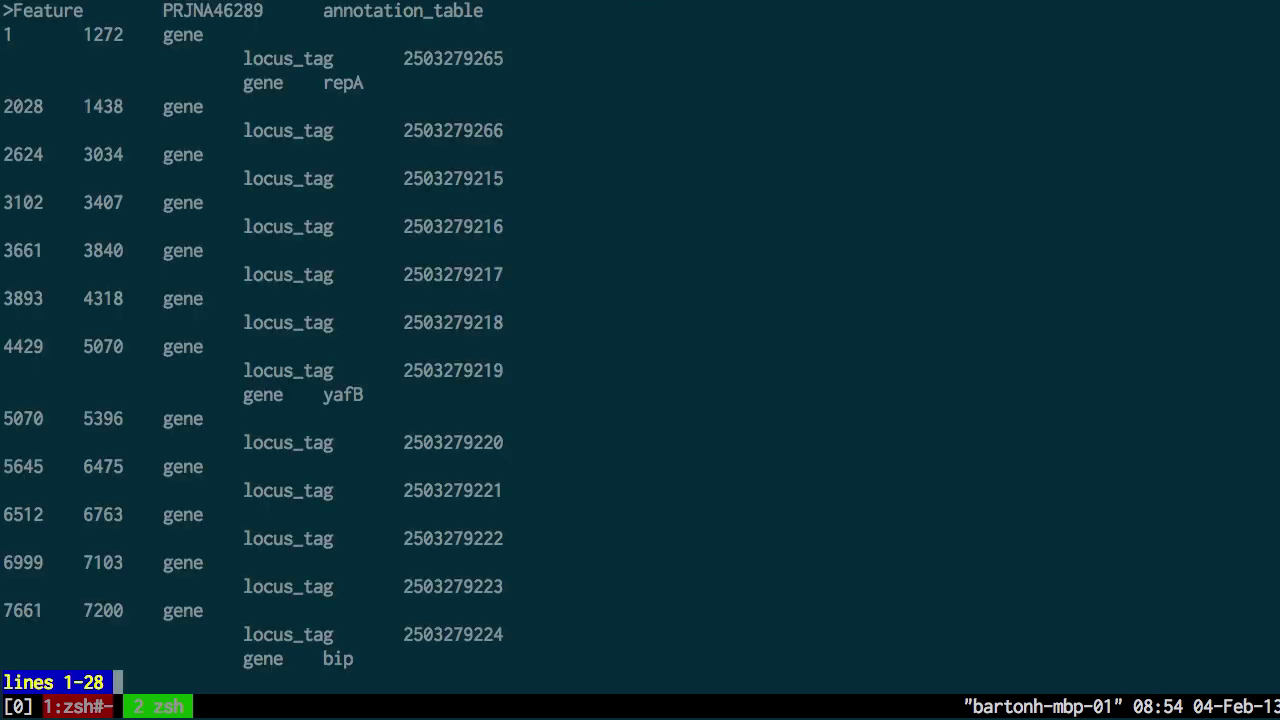
pyautogui.moveTo(160, 8); pyautogui.dragTo(259, 12)
pyautogui.press('q')
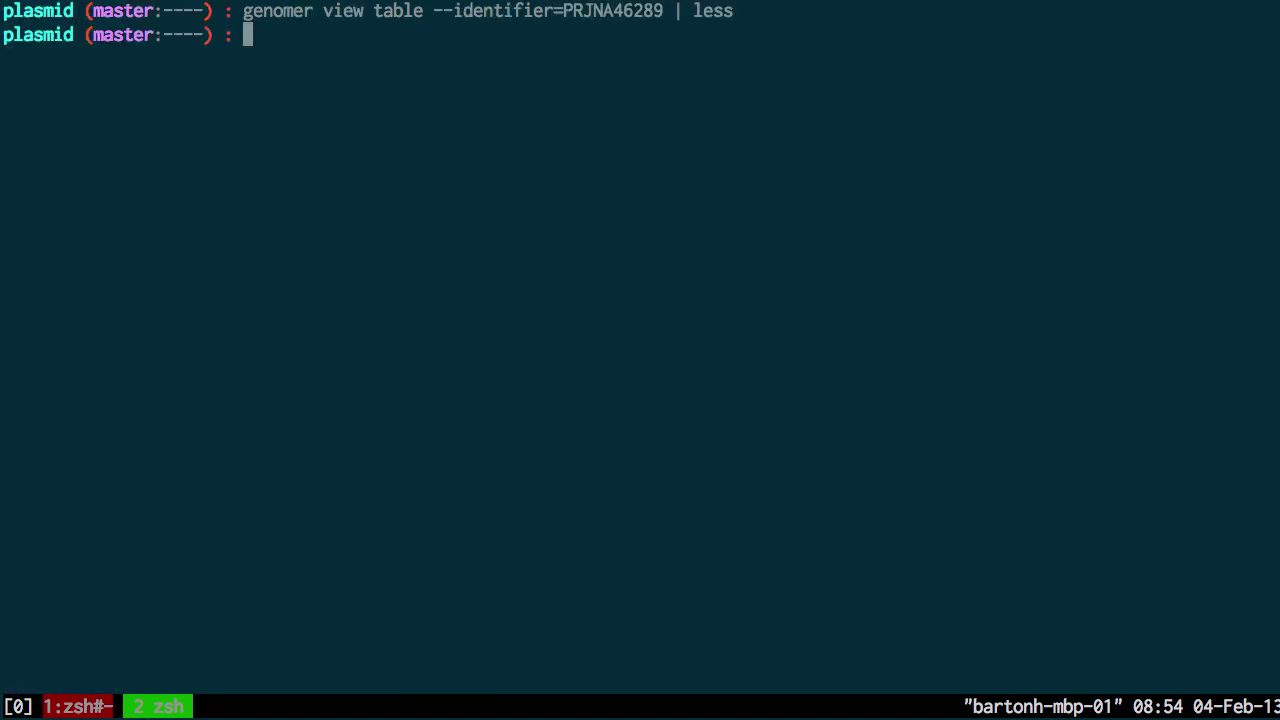
# Step: In vim, replace '| less' in the table command with --prefix='E1A'
pyautogui.press('Up')
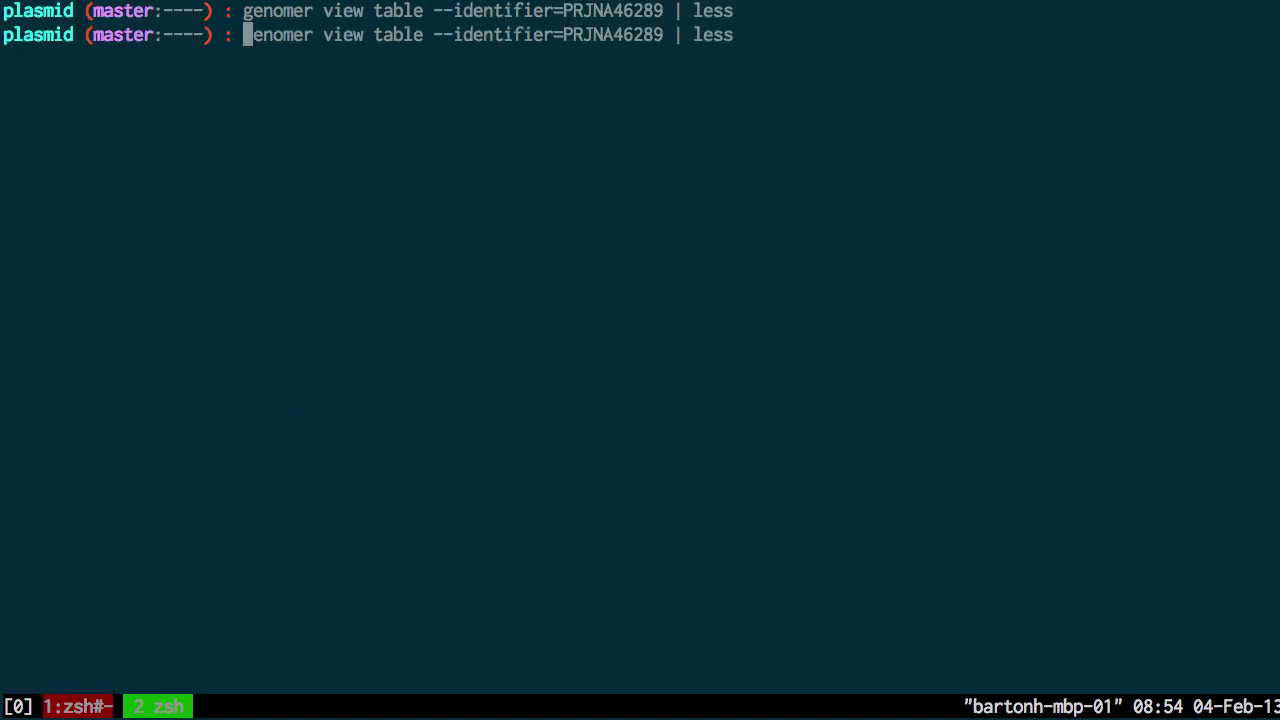
pyautogui.press('v')
pyautogui.press('w')
pyautogui.press('w')
pyautogui.press('w')
pyautogui.press('w')
pyautogui.press('w')
pyautogui.press('w')
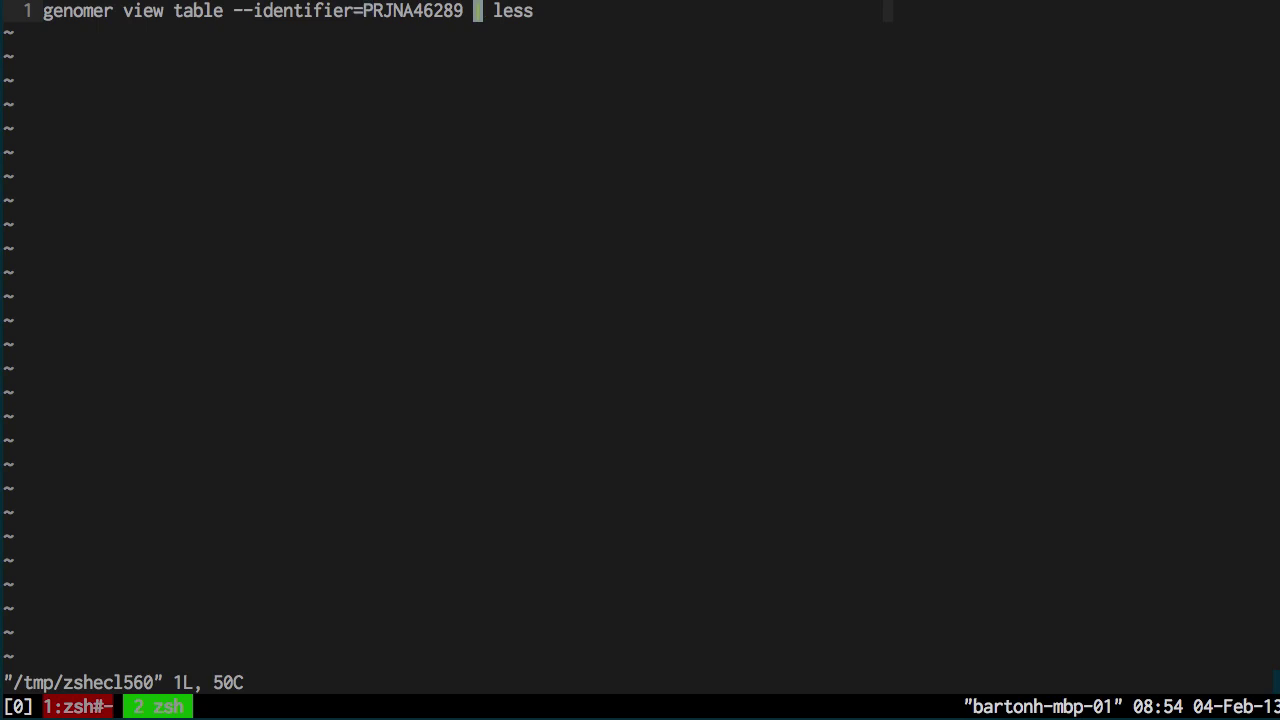
pyautogui.press('w')
pyautogui.press('b')
pyautogui.press('h')
pyautogui.hotkey('shift', 'd')
pyautogui.write('a --prefi')
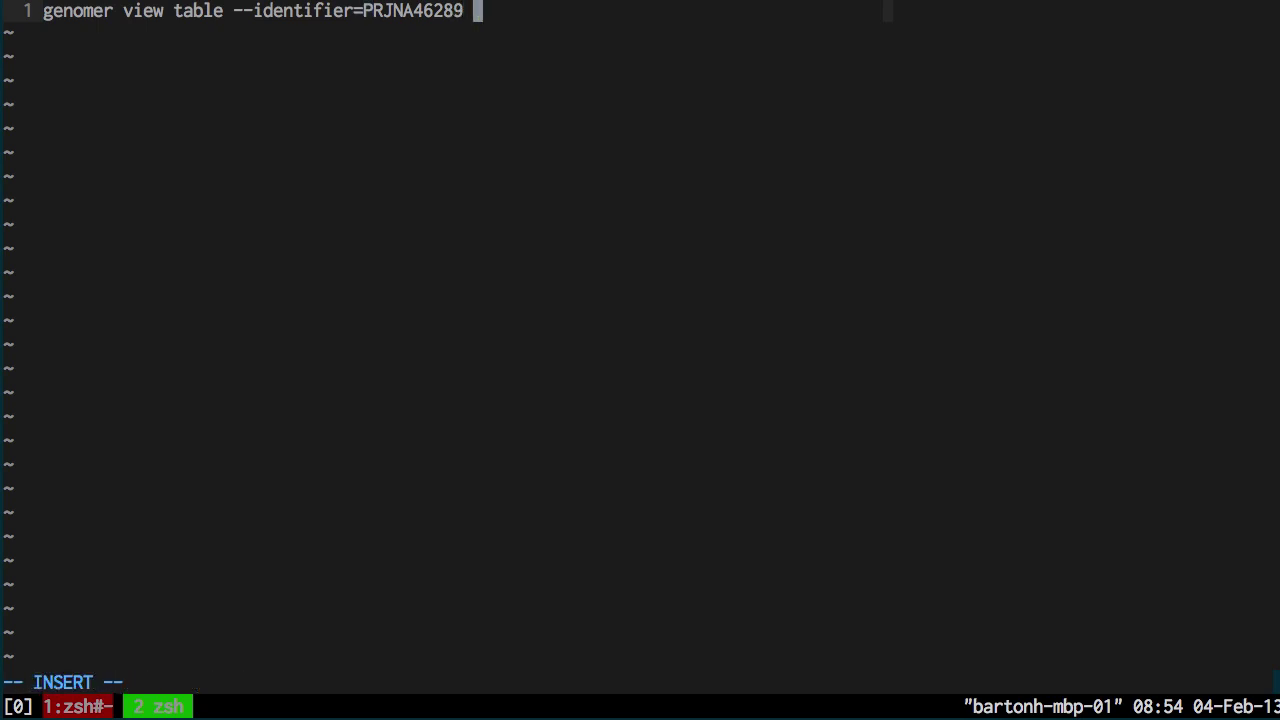
pyautogui.write('x')
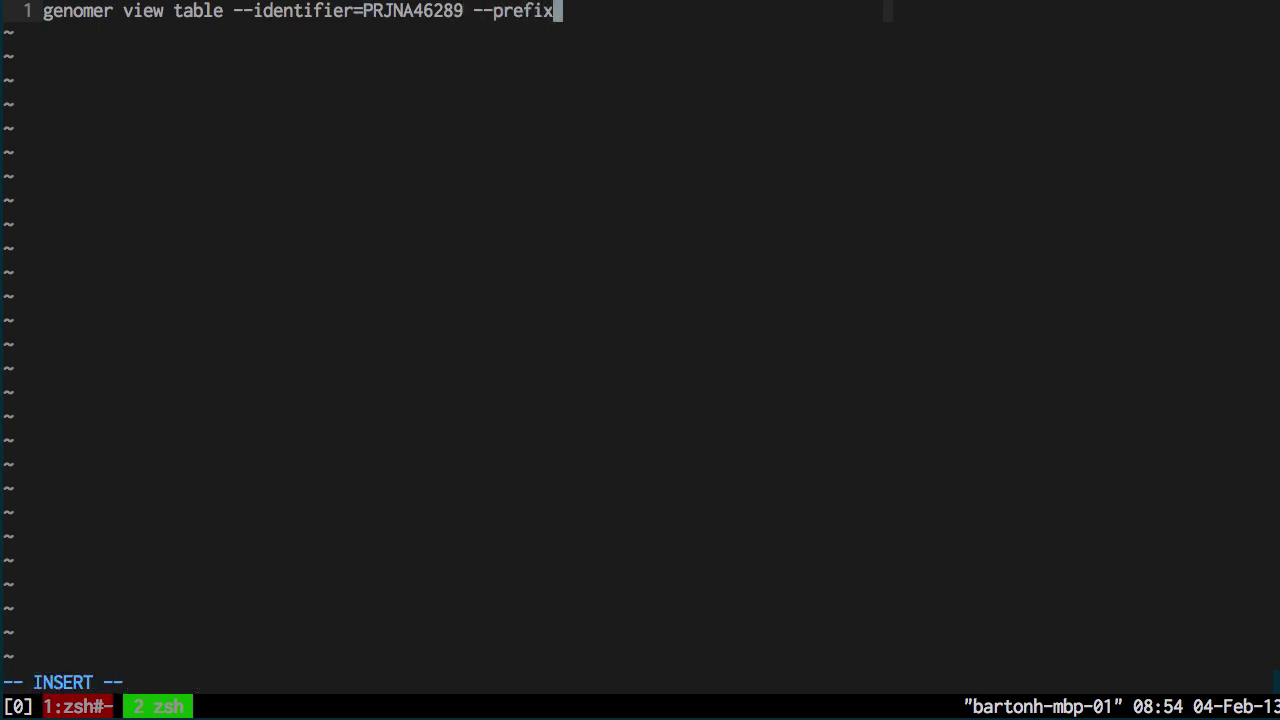
pyautogui.write("'E1A'")
pyautogui.press('Left')
pyautogui.press('Left')
pyautogui.press('Left')
pyautogui.press('Left')
pyautogui.press('Left')
pyautogui.write('=hh')
pyautogui.press('BackSpace')
pyautogui.press('BackSpace')
pyautogui.press('Escape')
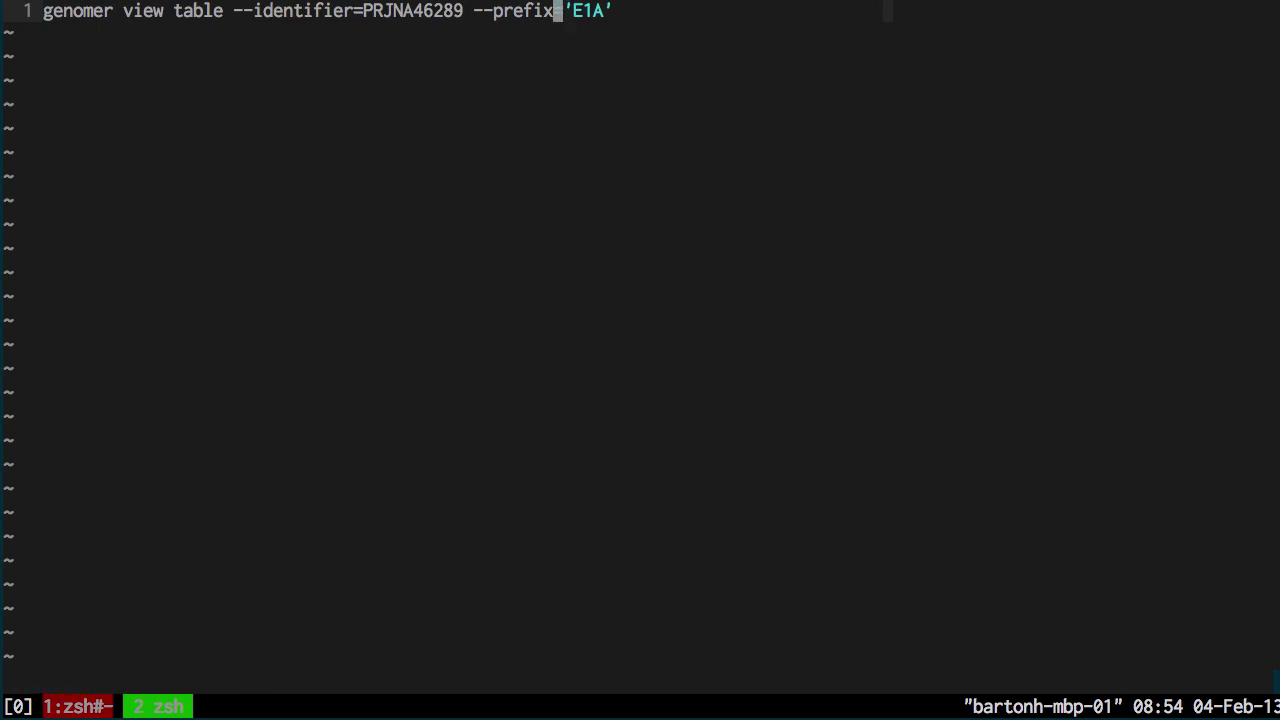
pyautogui.write(':wq')
pyautogui.press('Return')
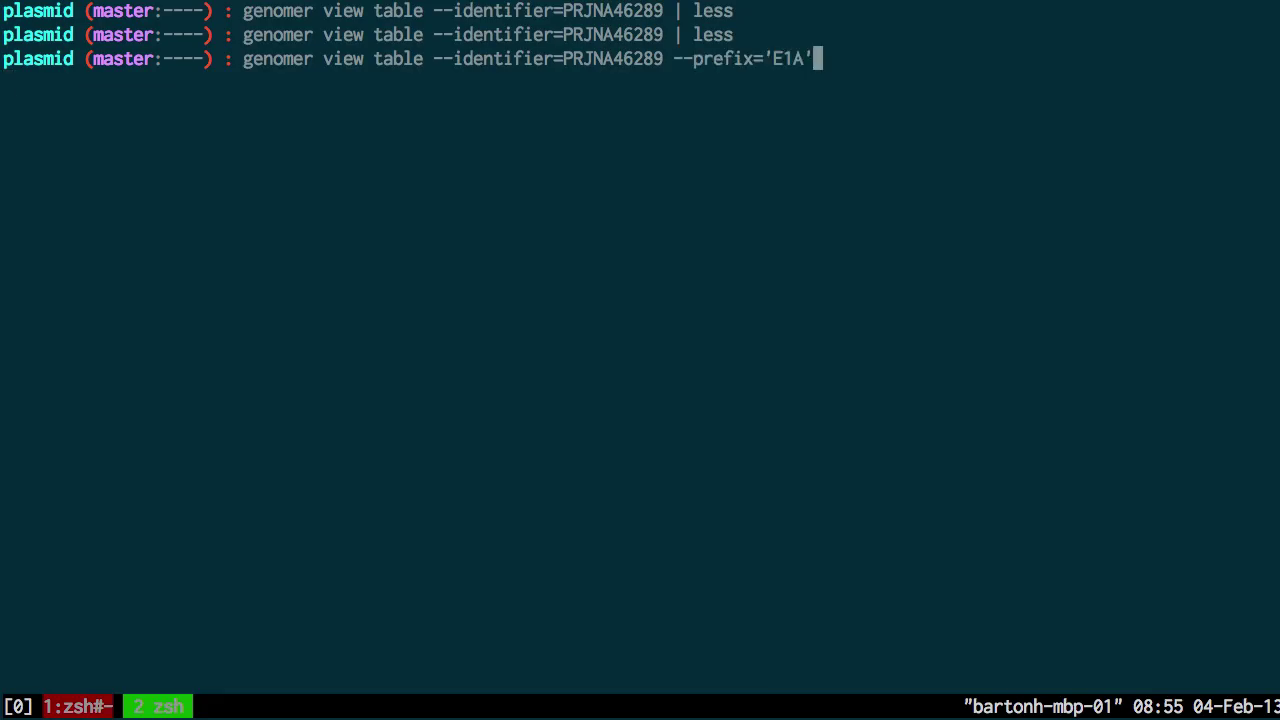
pyautogui.press('Return')
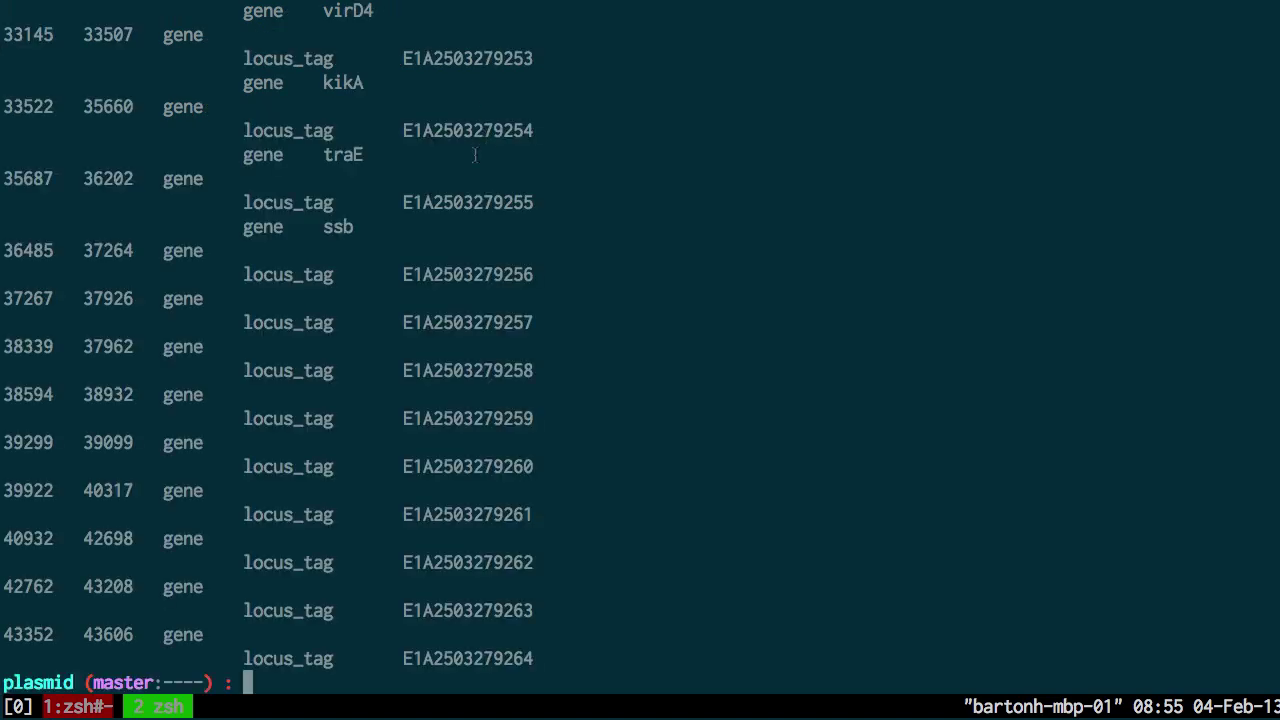
pyautogui.moveTo(403, 203); pyautogui.dragTo(426, 203)
pyautogui.press('Up')
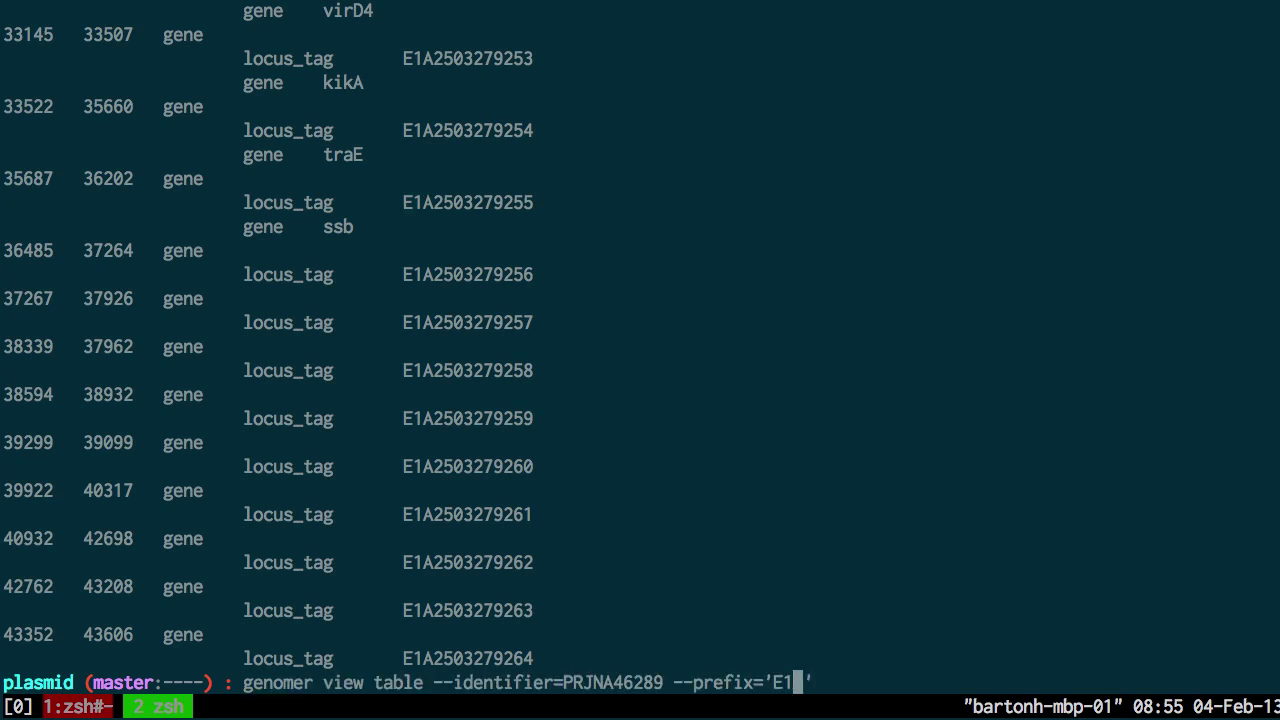
pyautogui.write("_'")
pyautogui.press('Return')
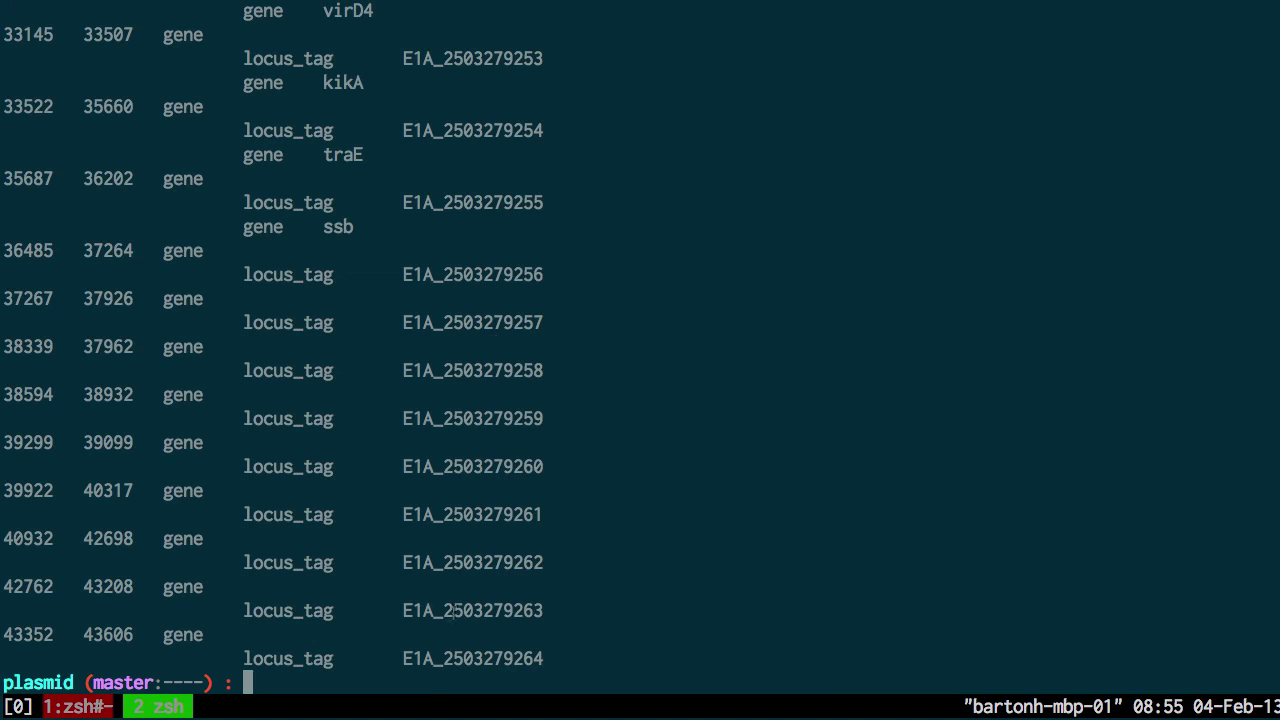
pyautogui.moveTo(444, 612); pyautogui.dragTo(540, 612)
pyautogui.moveTo(443, 322); pyautogui.dragTo(544, 332)
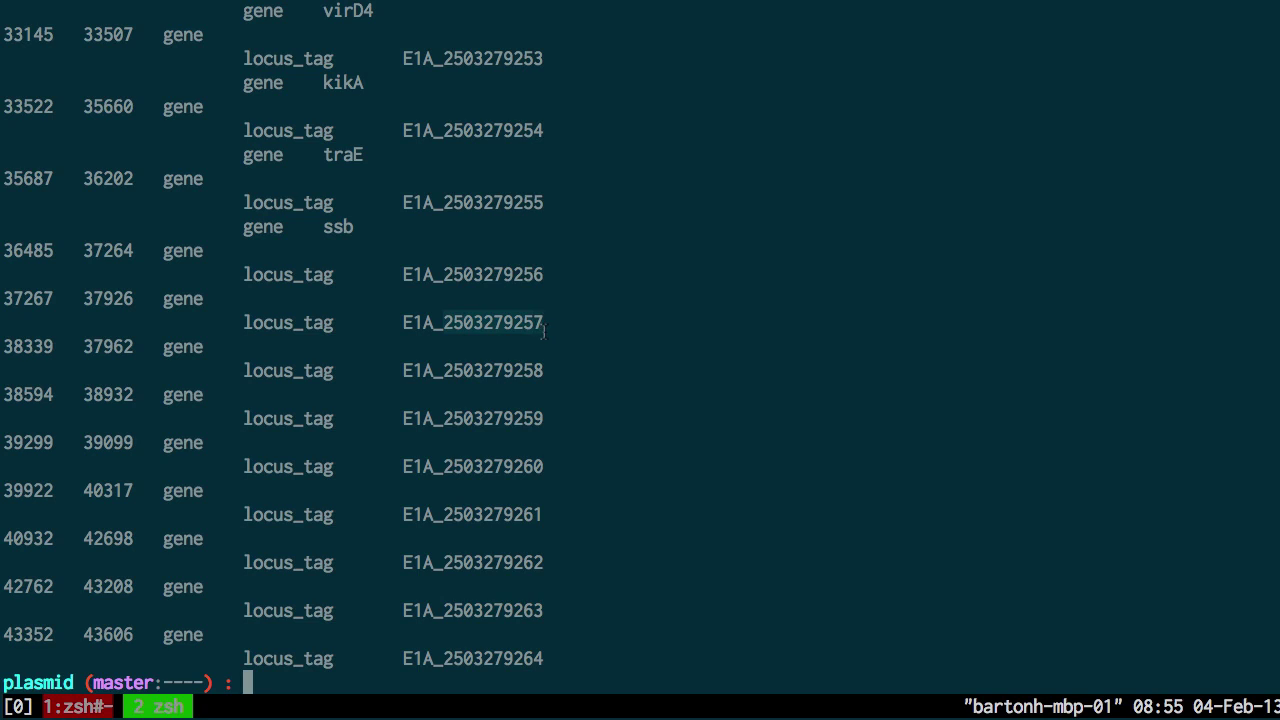
# Step: Append --reset_locus_numbering | less and review sequential tags like E1A_000002
pyautogui.click(488, 327)
pyautogui.hotkey('ctrl', 'l')
pyautogui.press('Up')
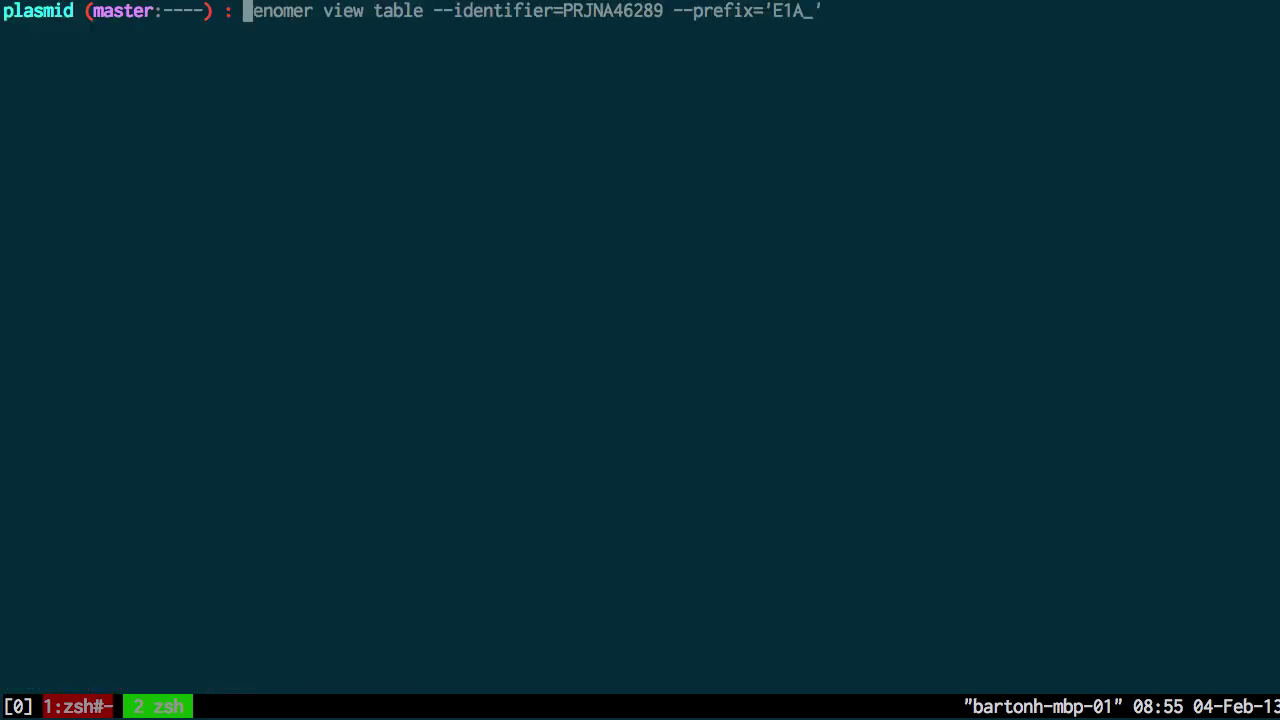
pyautogui.press('End')
pyautogui.write('--reset')
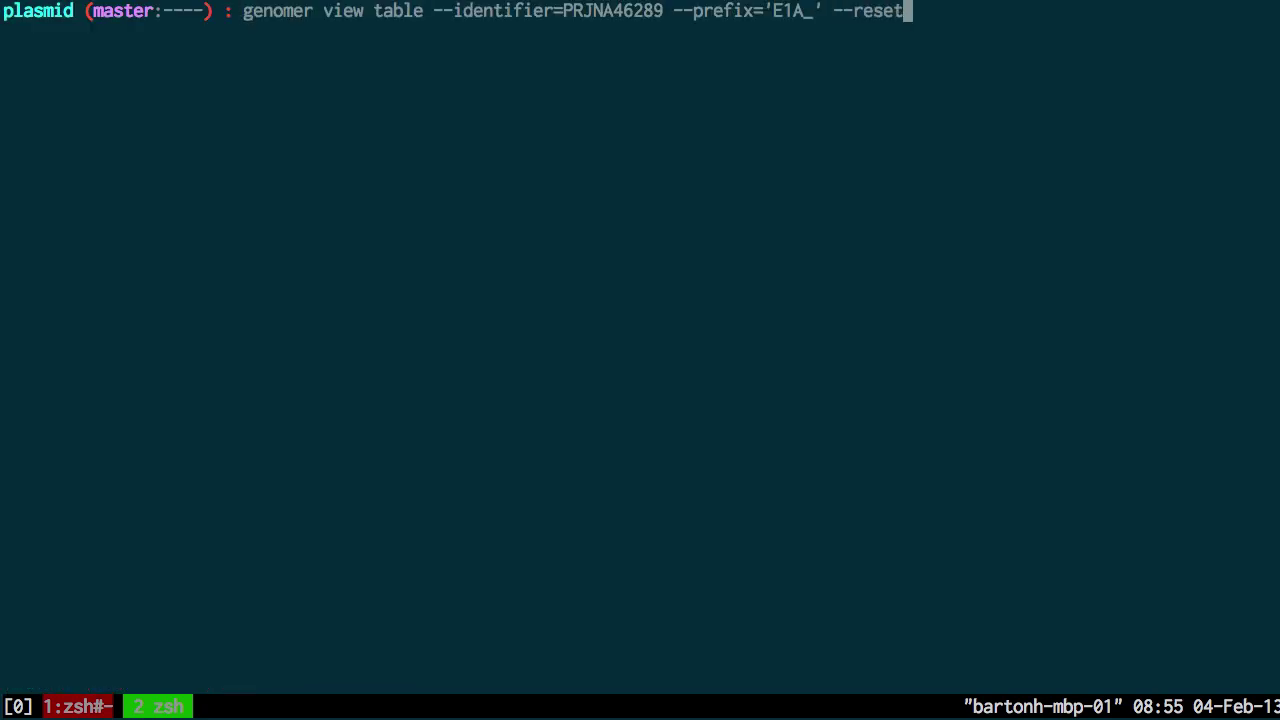
pyautogui.write('_locus_n')
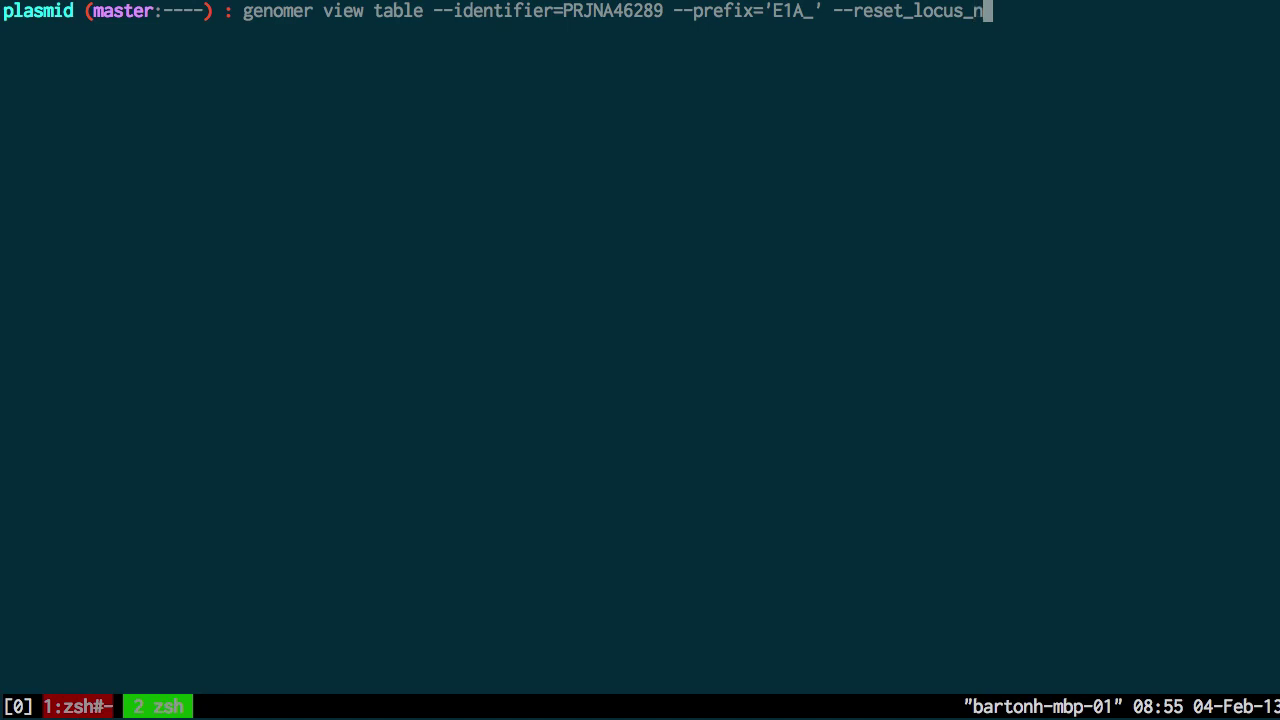
pyautogui.write('umbering | less')
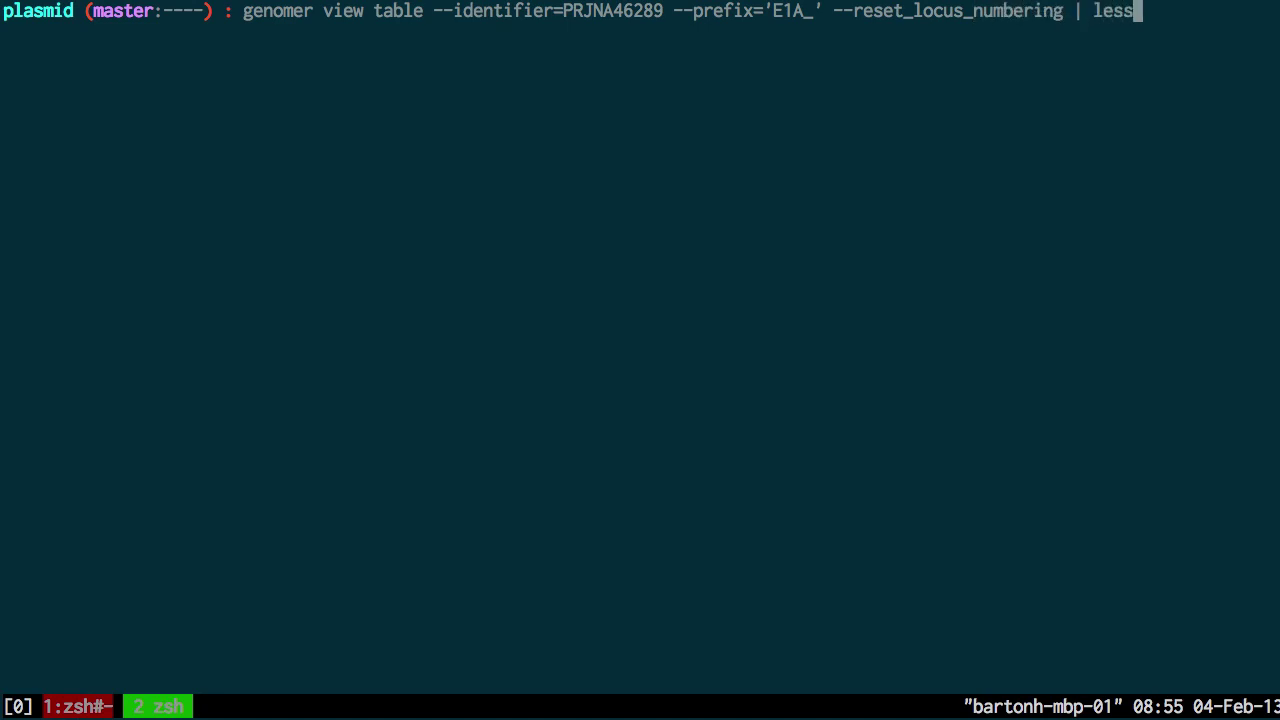
pyautogui.press('Return')
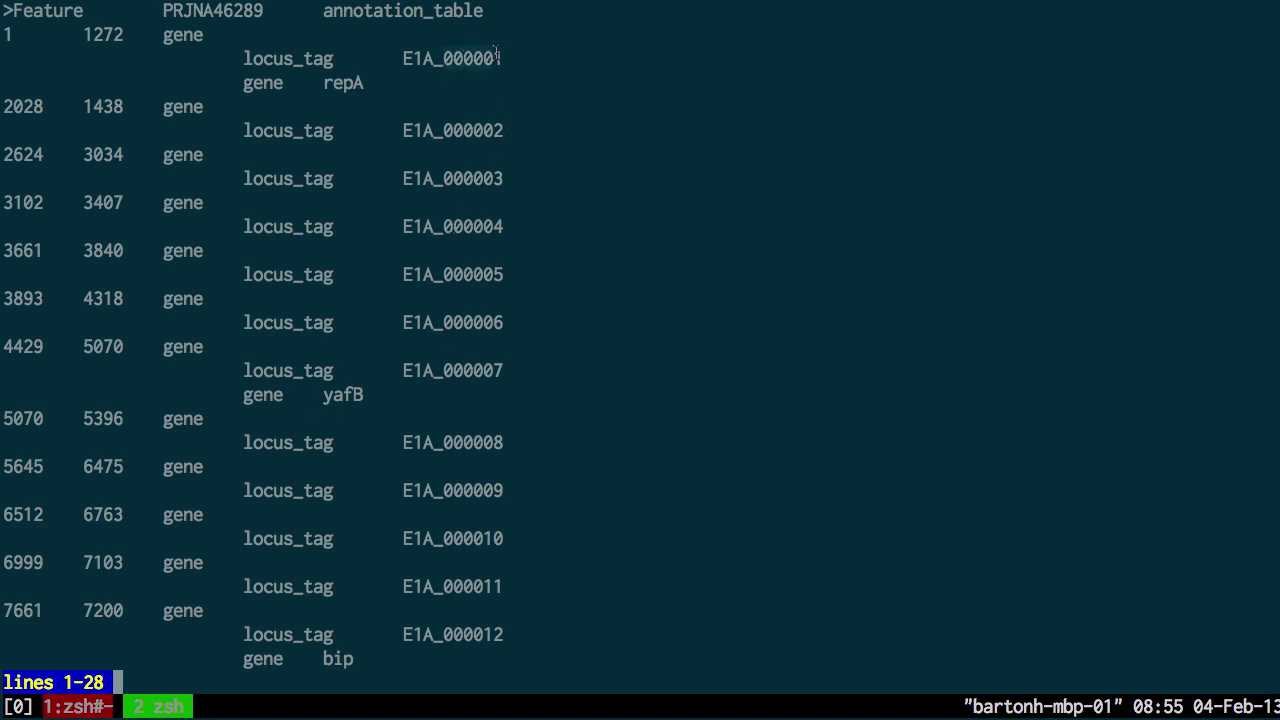
pyautogui.moveTo(443, 130); pyautogui.dragTo(500, 131)
pyautogui.moveTo(164, 105); pyautogui.dragTo(201, 107)
pyautogui.moveTo(161, 155); pyautogui.dragTo(198, 157)
pyautogui.click(190, 206)
# Step: In vim, replace '| less' with --generate_encoded_features='gnl|BartonAkron|'
pyautogui.press('q')
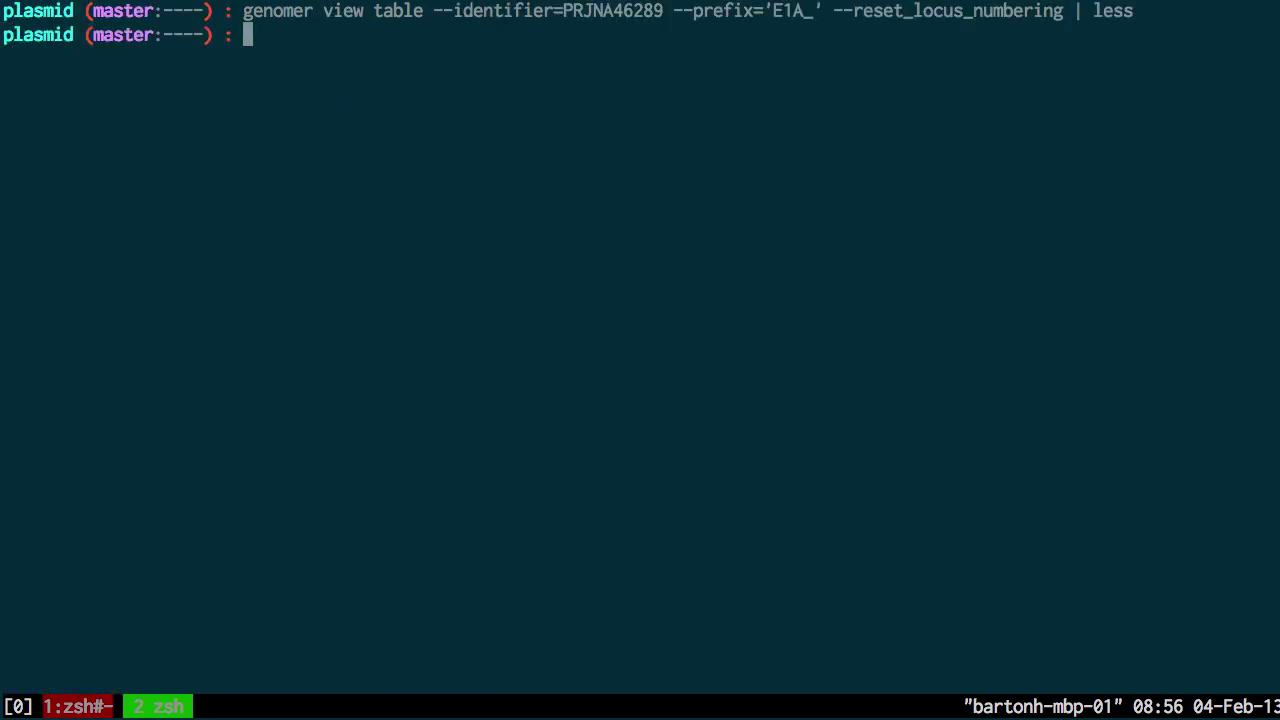
pyautogui.press('Up')
pyautogui.press('v')
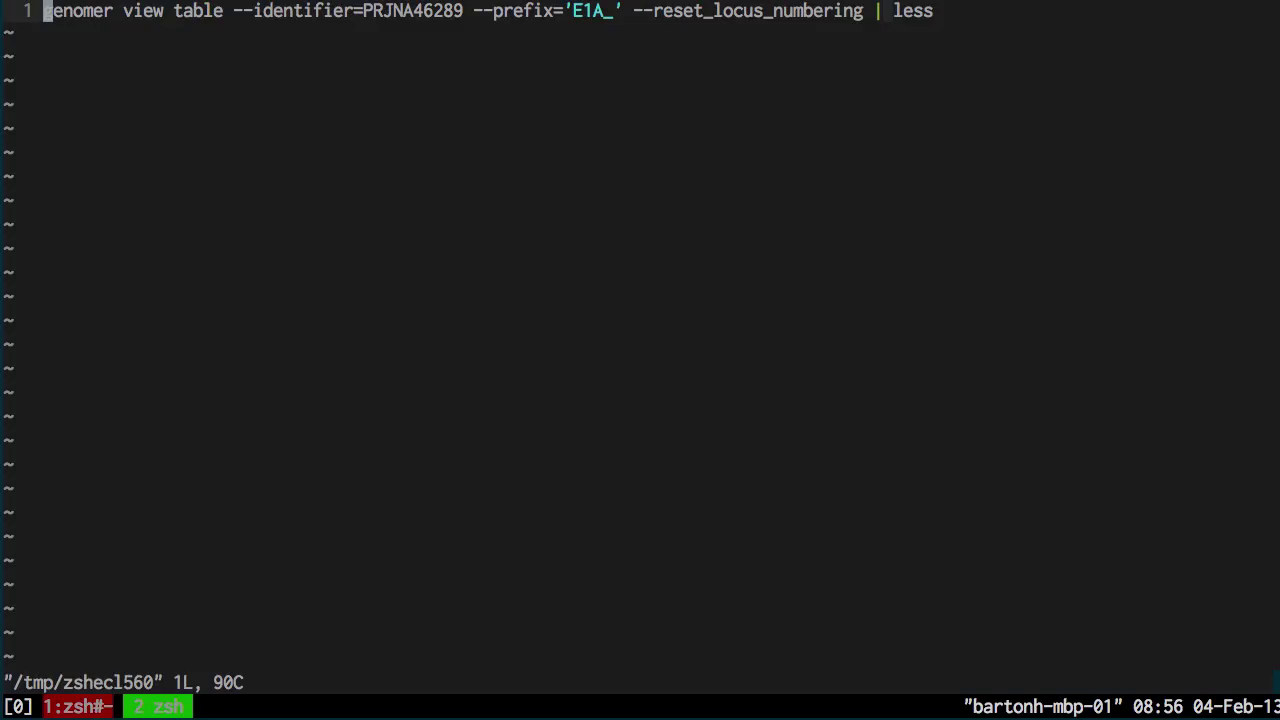
pyautogui.press('A')
pyautogui.press('Escape')
pyautogui.press('h')
pyautogui.press('h')
pyautogui.press('h')
pyautogui.press('h')
pyautogui.press('h')
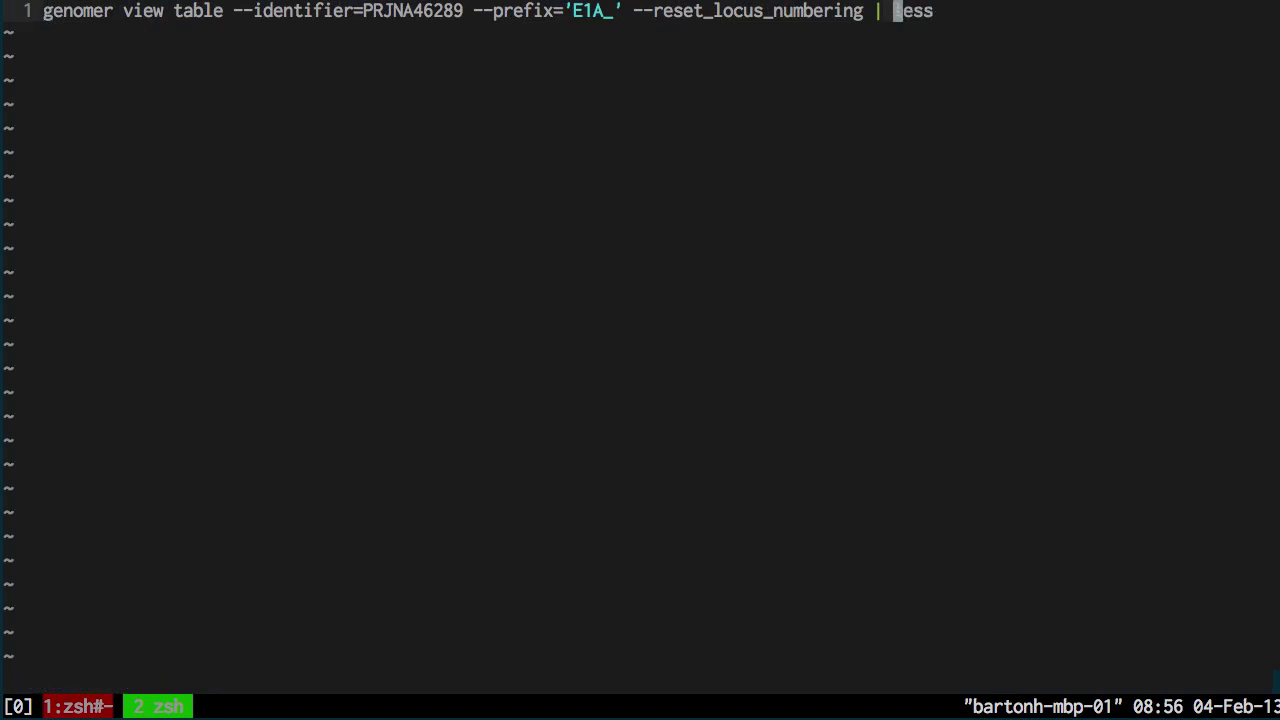
pyautogui.write('C--')
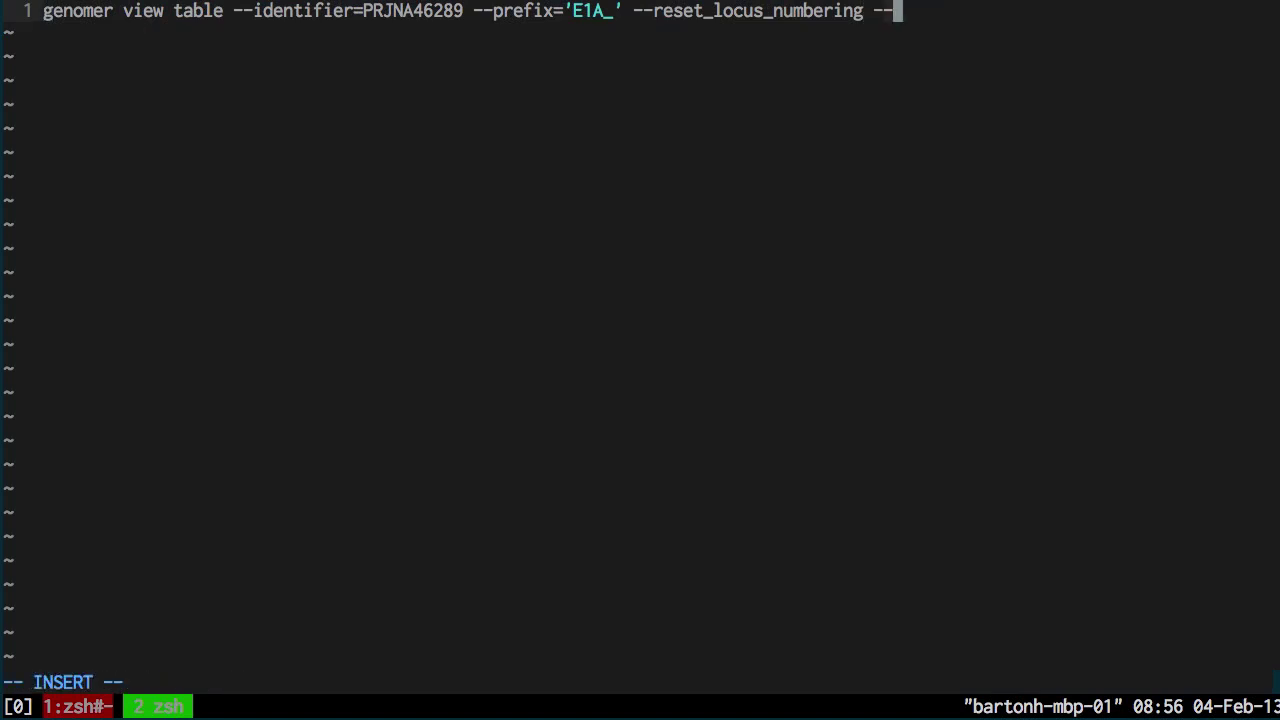
pyautogui.write('generate_enco')
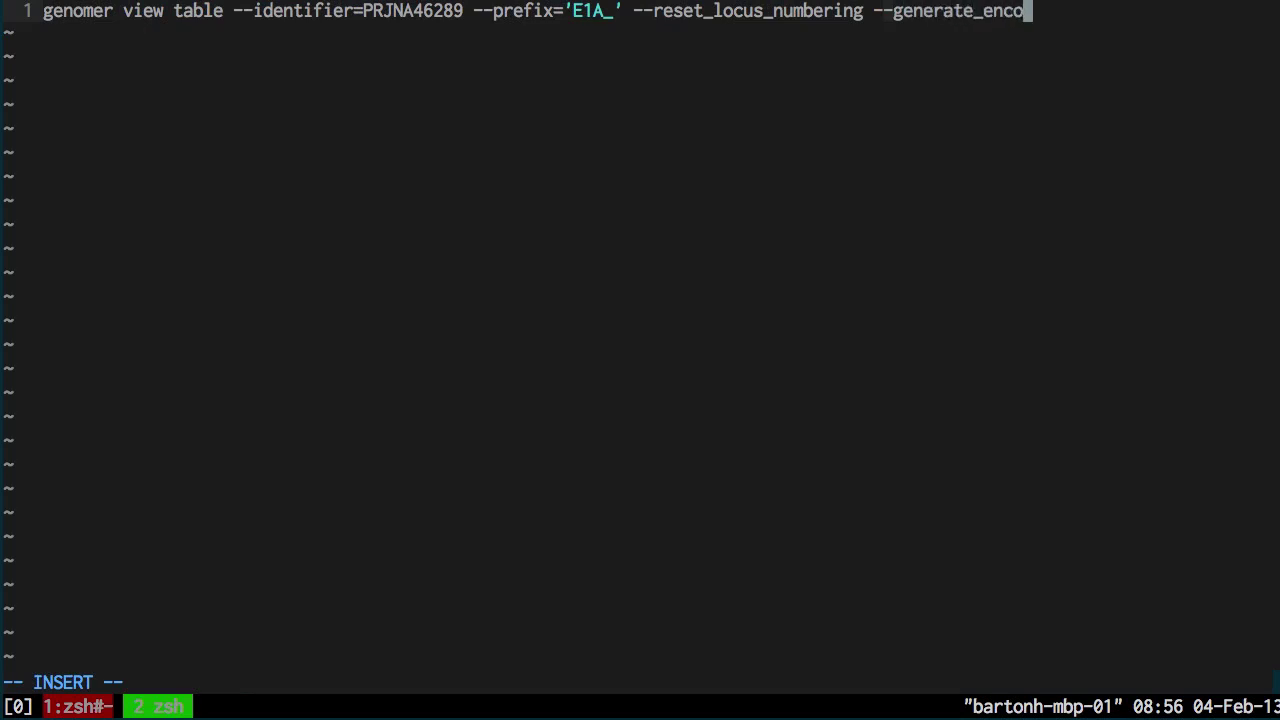
pyautogui.write('ded_features')
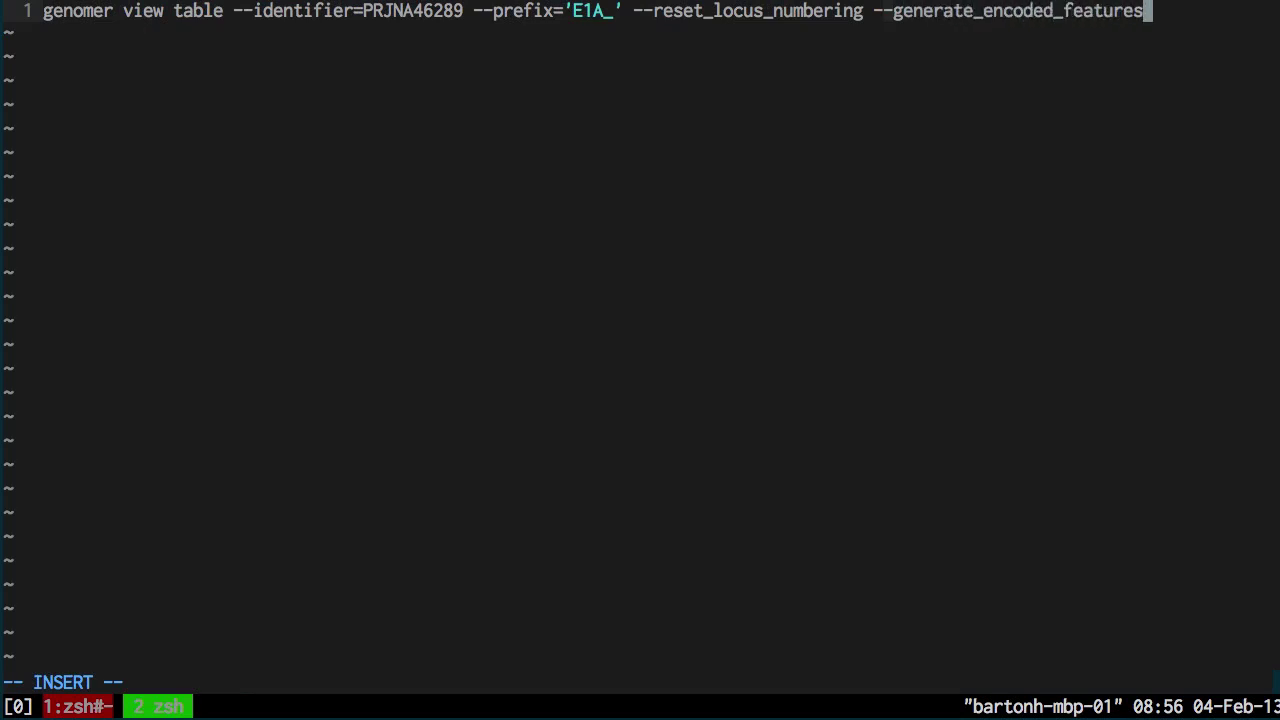
pyautogui.write("=''")
pyautogui.press('Left')
pyautogui.press('Left')
pyautogui.press('Escape')
pyautogui.press('a')
pyautogui.press('Escape')
pyautogui.write('lagnl|Barton')
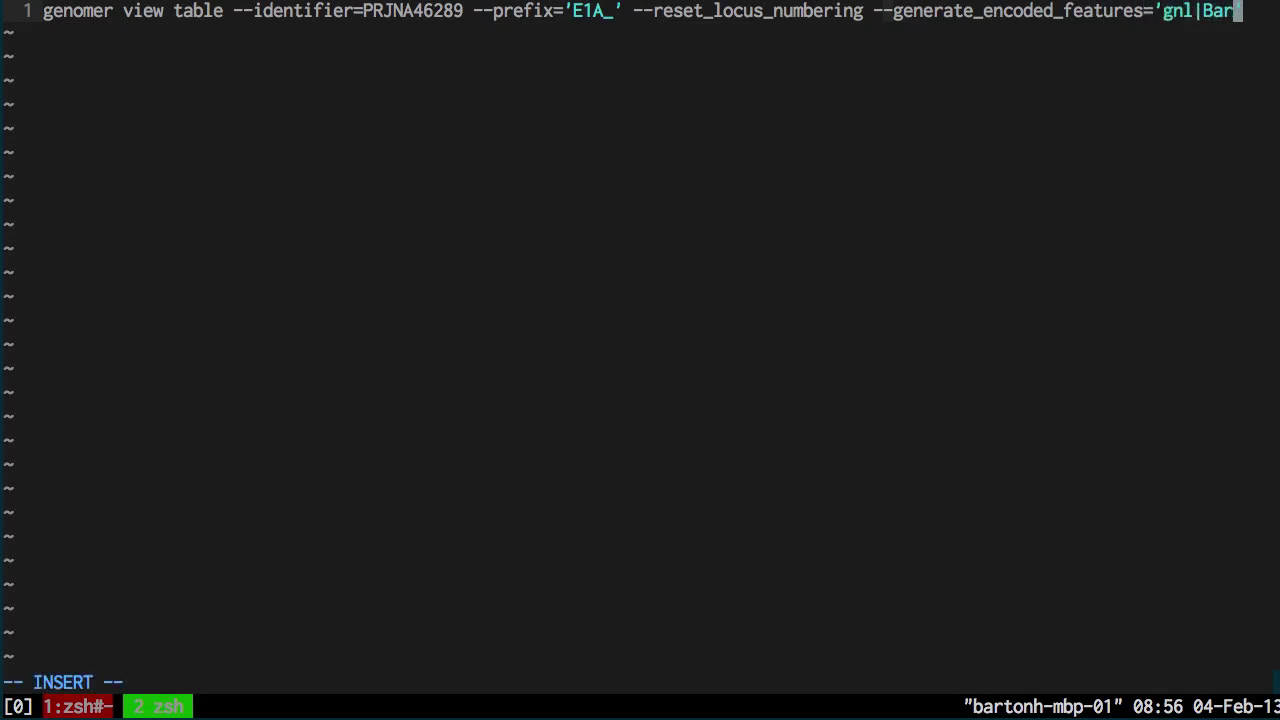
pyautogui.write('|')
pyautogui.press('BackSpace')
pyautogui.write('Akron|')
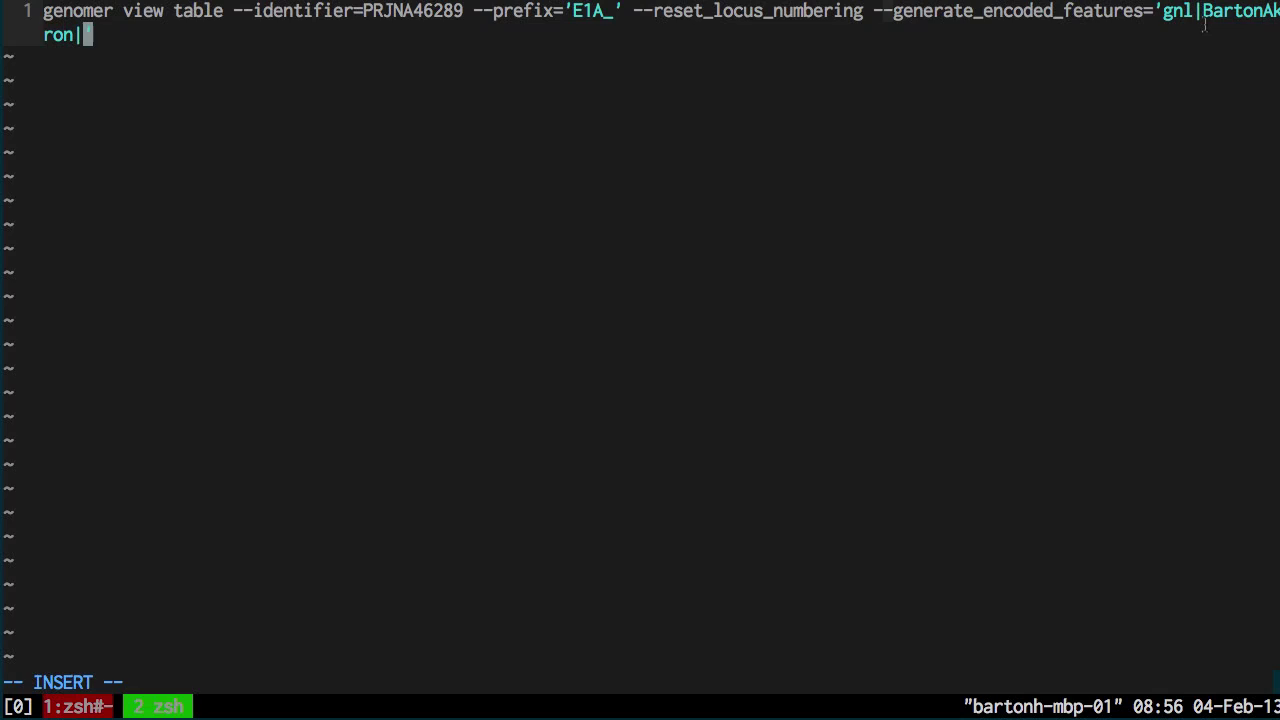
# Step: Re-append '| less', save with :x, and run the command into the pager
pyautogui.press('Escape')
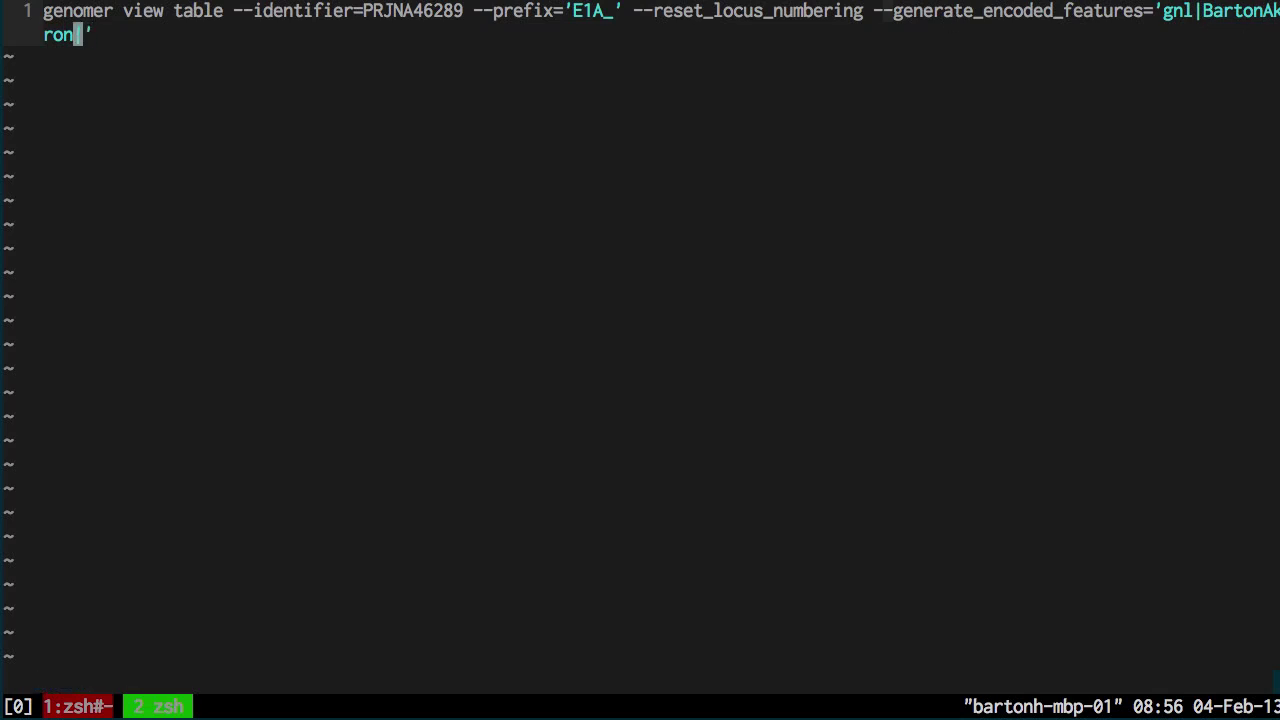
pyautogui.write(':x')
pyautogui.press('Escape')
pyautogui.write('a | le')
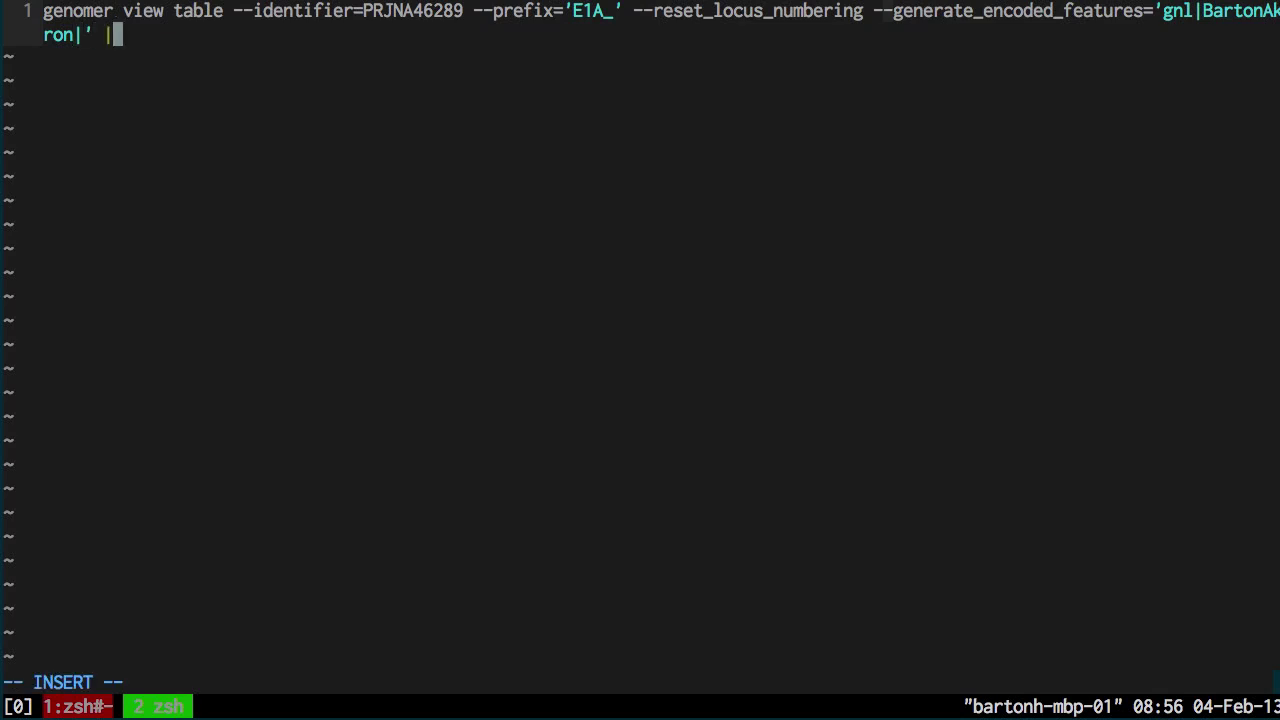
pyautogui.write('ss')
pyautogui.press('Return')
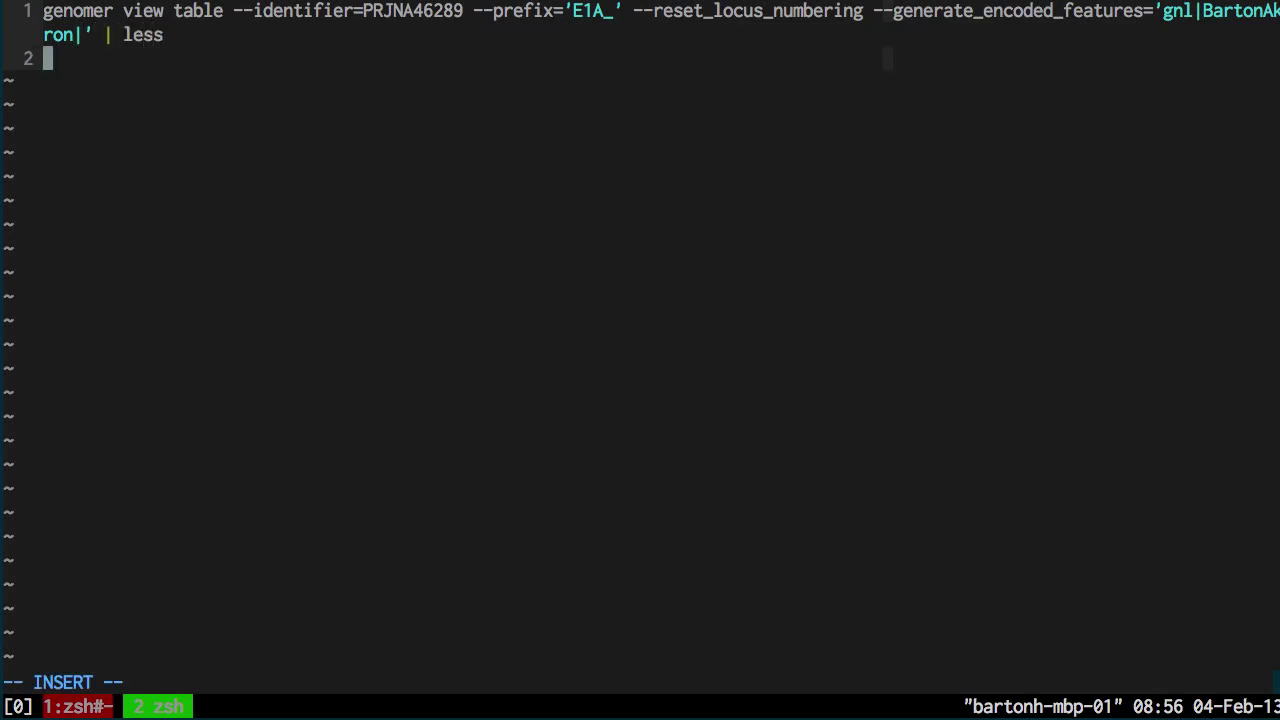
pyautogui.press('Escape')
pyautogui.write(':x')
pyautogui.press('Return')
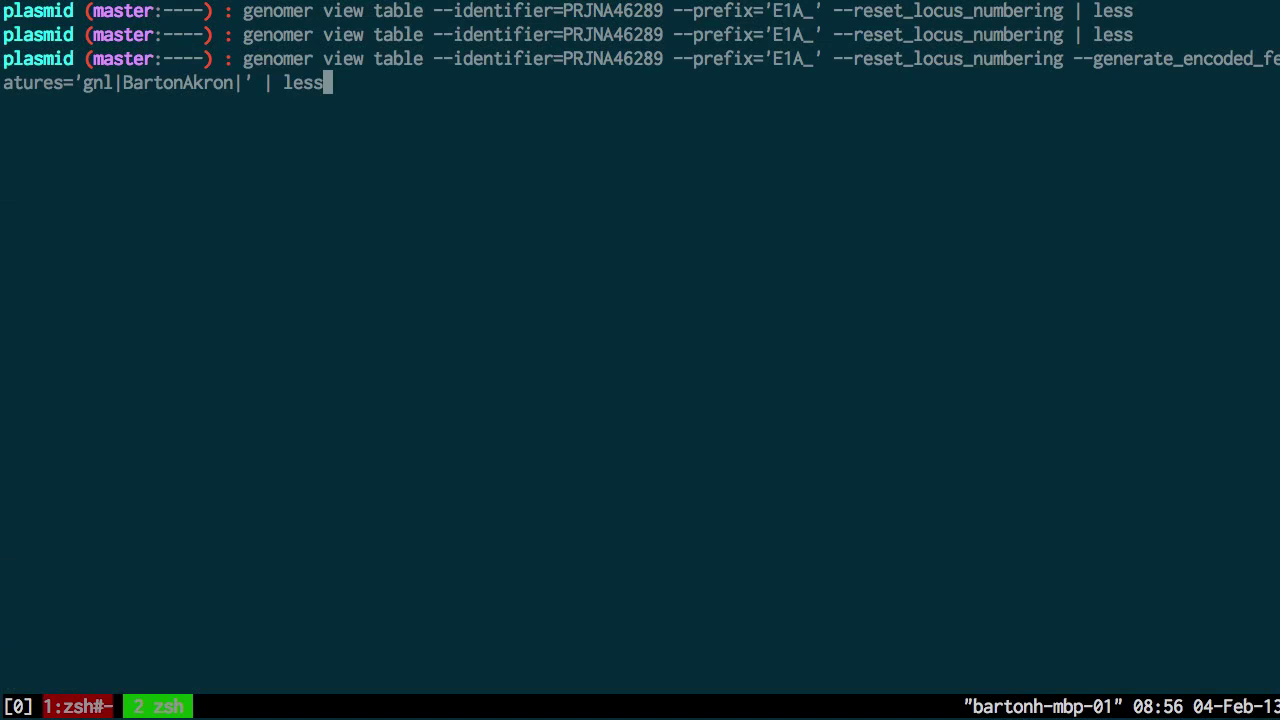
pyautogui.press('Return')
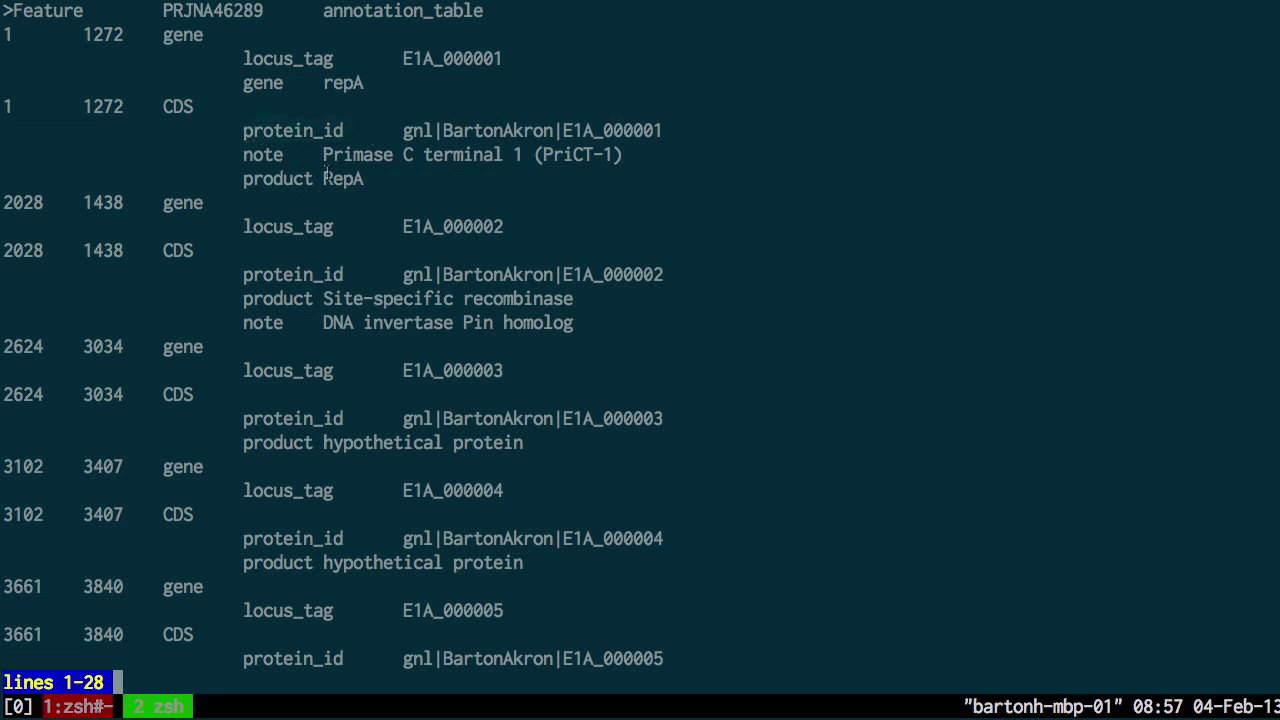
# Step: Page down the gnl-prefixed feature table through gene entries to yafB and E1A_000008
pyautogui.scroll(-5, 325, 174)
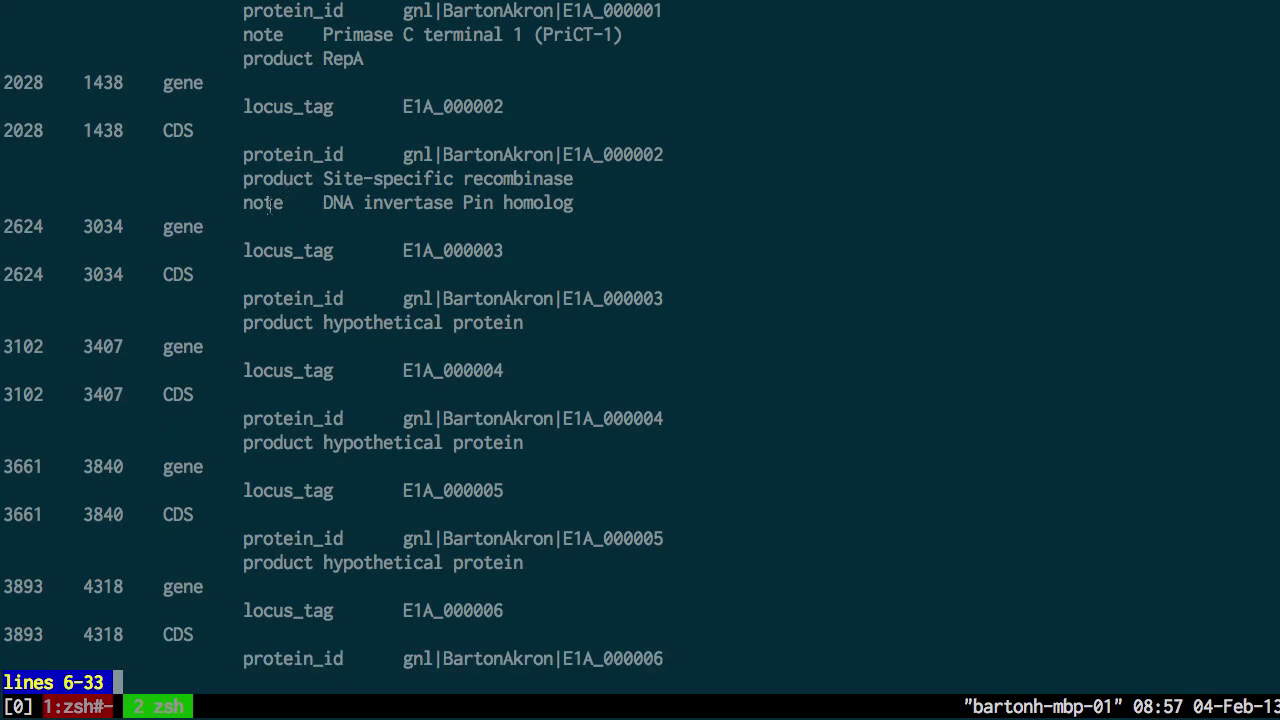
pyautogui.press('n')
pyautogui.scroll(-9, 268, 206)
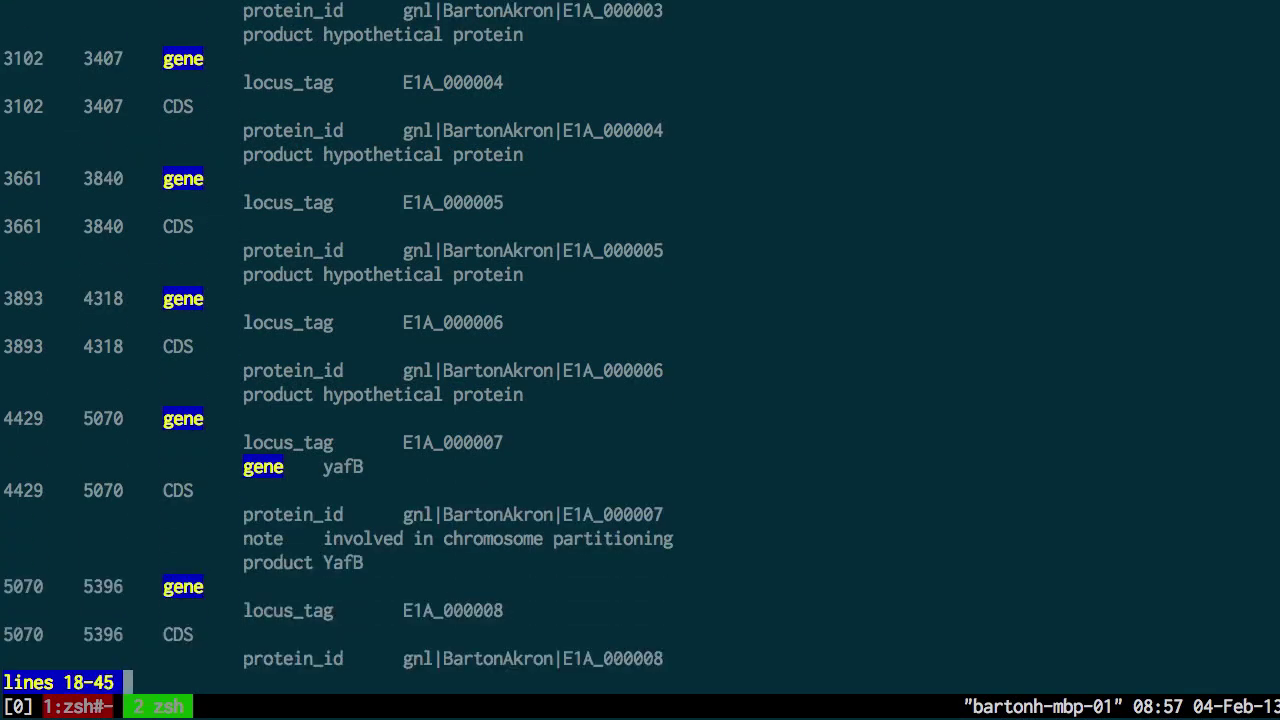
pyautogui.scroll(-18, 640, 340)
# Step: Edit the recalled genomer command in vim to replace '| less' with '> plasmid.tbl', then run it
pyautogui.press('q')
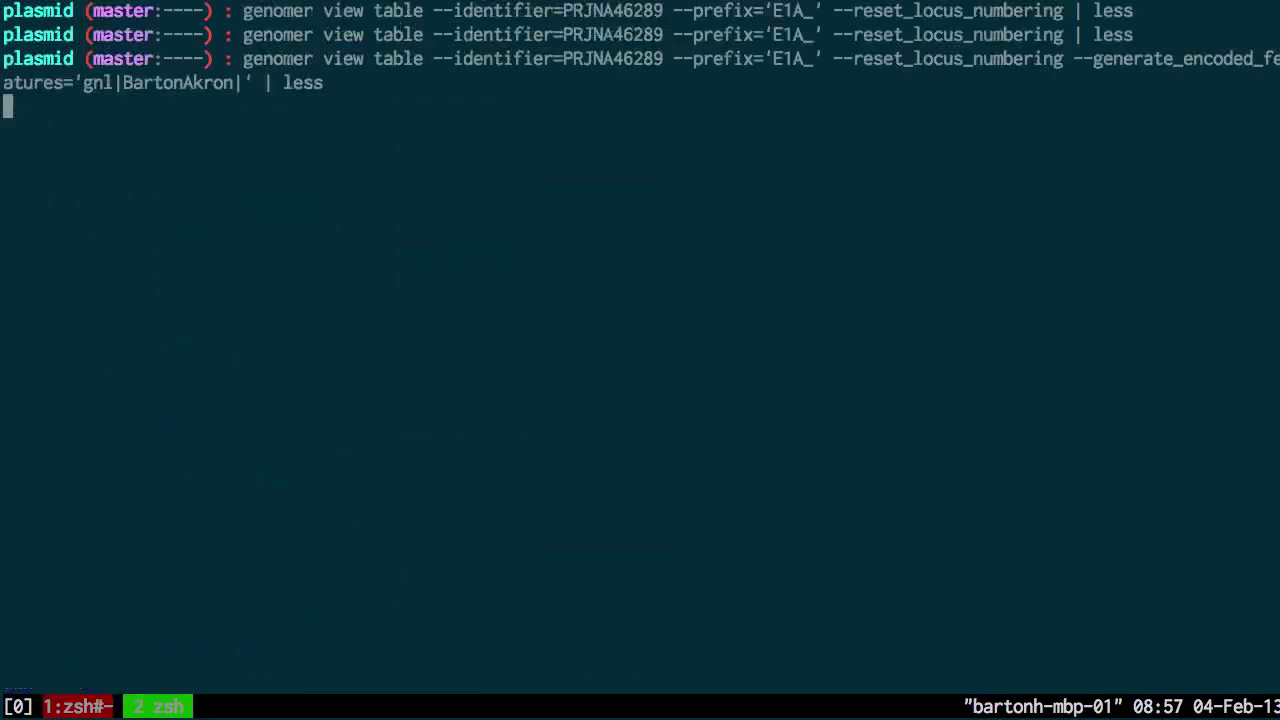
pyautogui.press('Up')
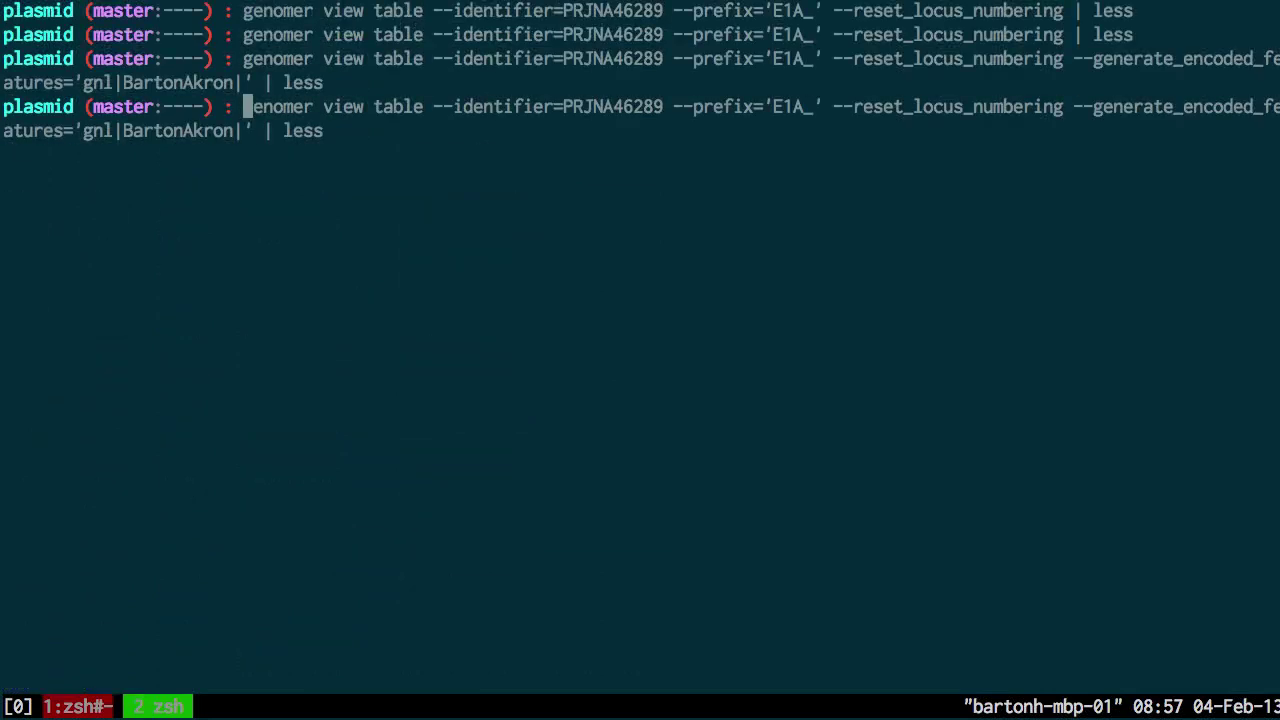
pyautogui.write('v/less')
pyautogui.press('Return')
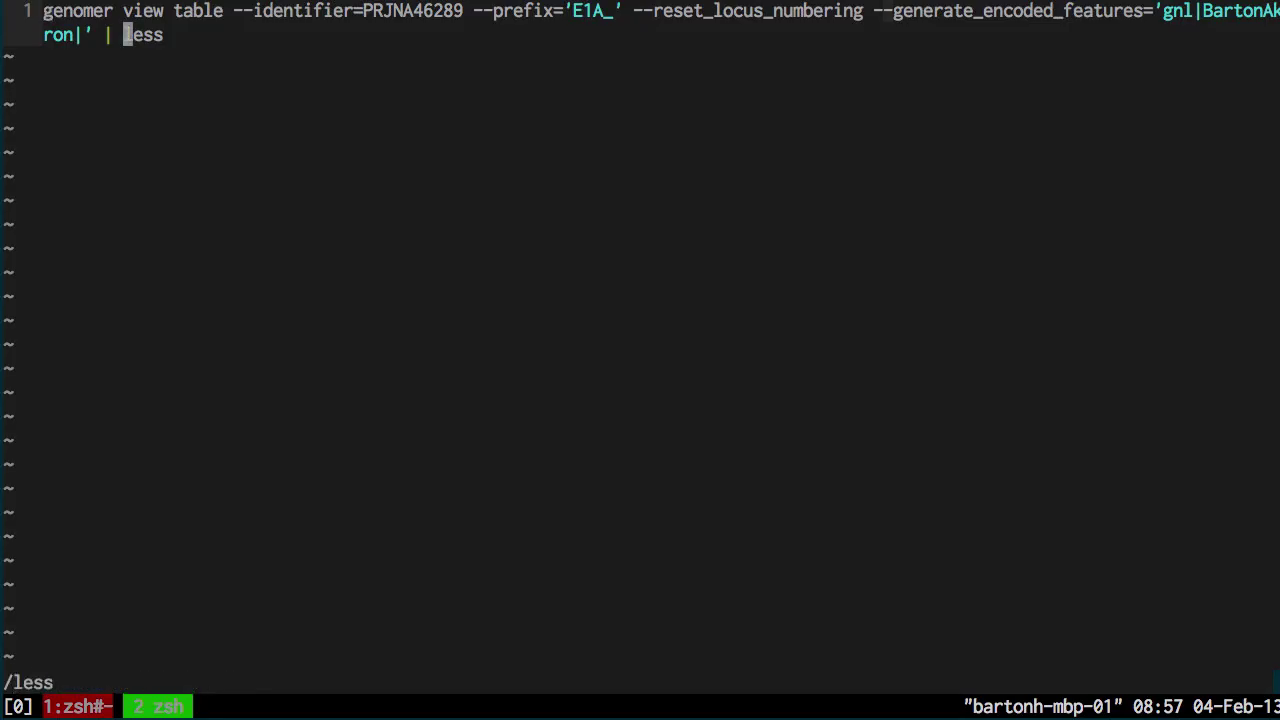
pyautogui.press('h')
pyautogui.press('h')
pyautogui.hotkey('shift', 'c')
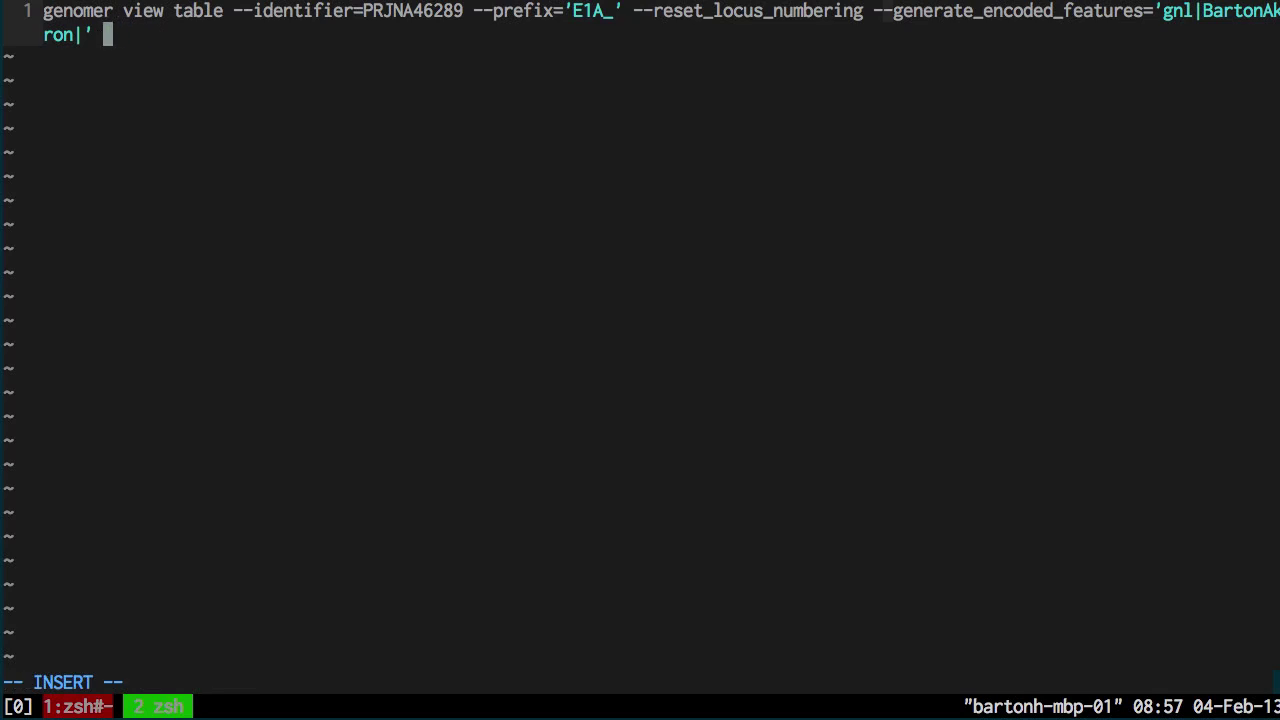
pyautogui.write('> plasmid.')
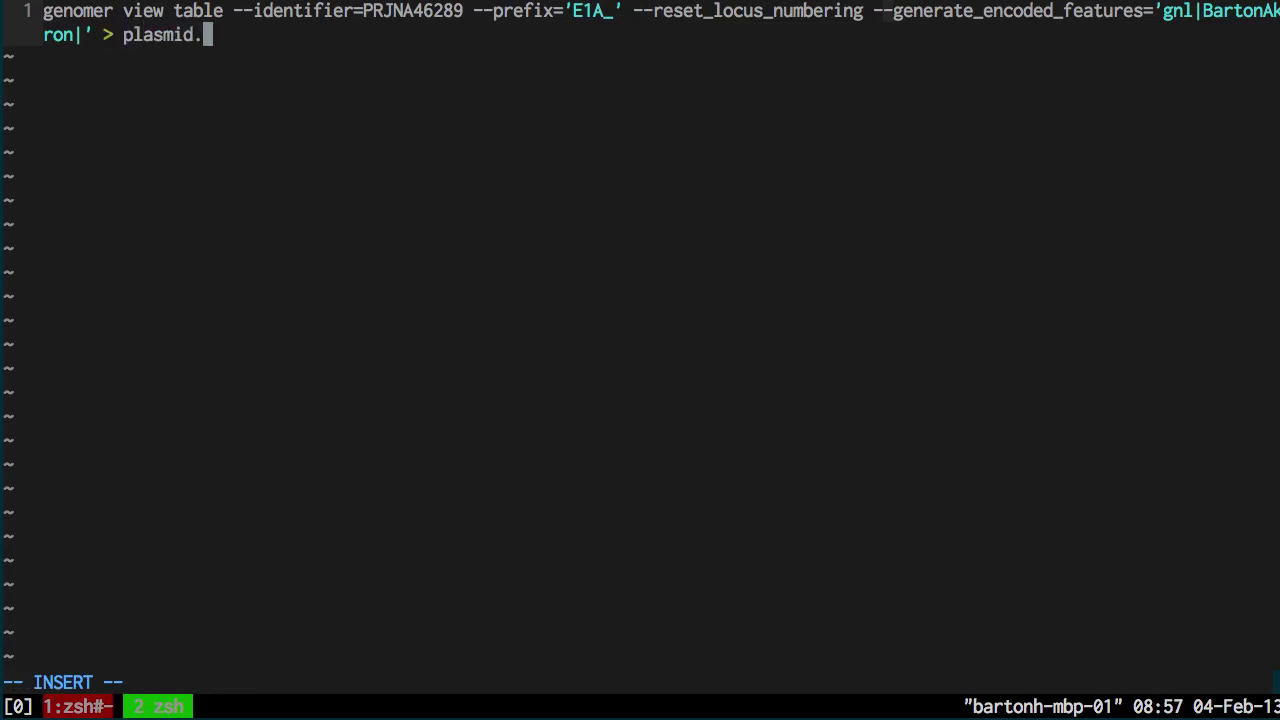
pyautogui.write('tbl')
pyautogui.press('Escape')
pyautogui.press(':')
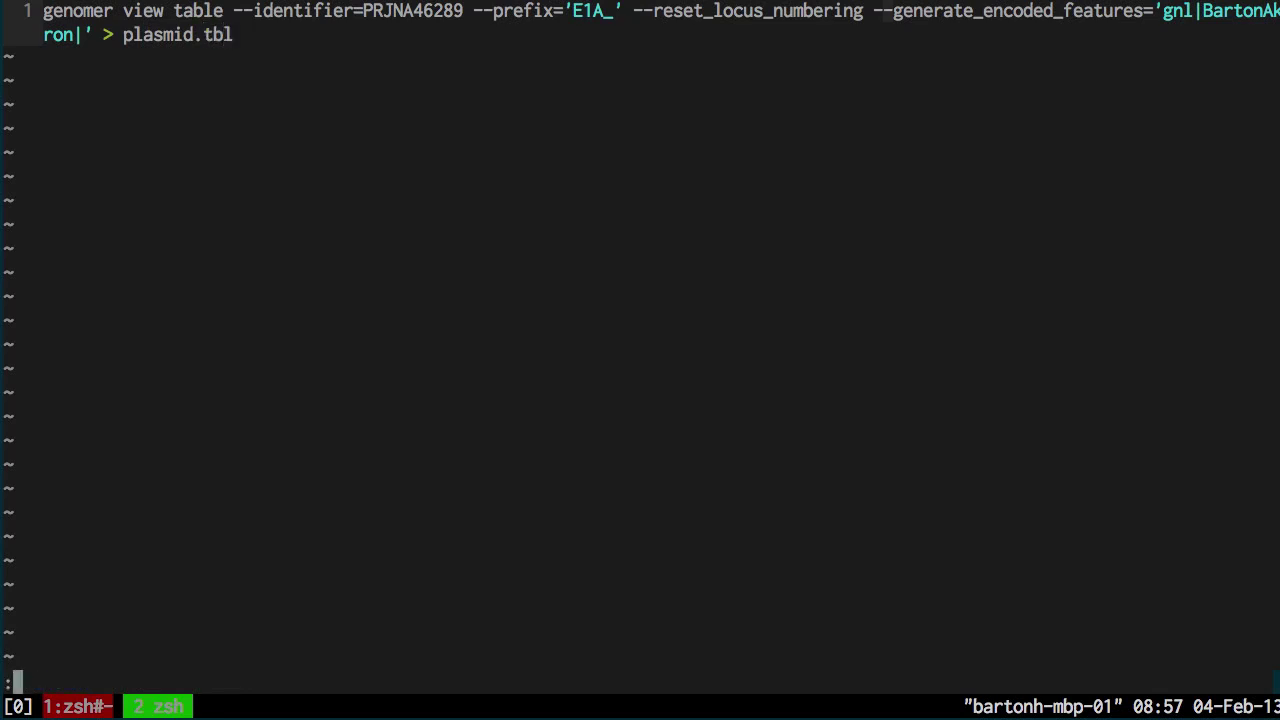
pyautogui.write('wq')
pyautogui.press('Return')
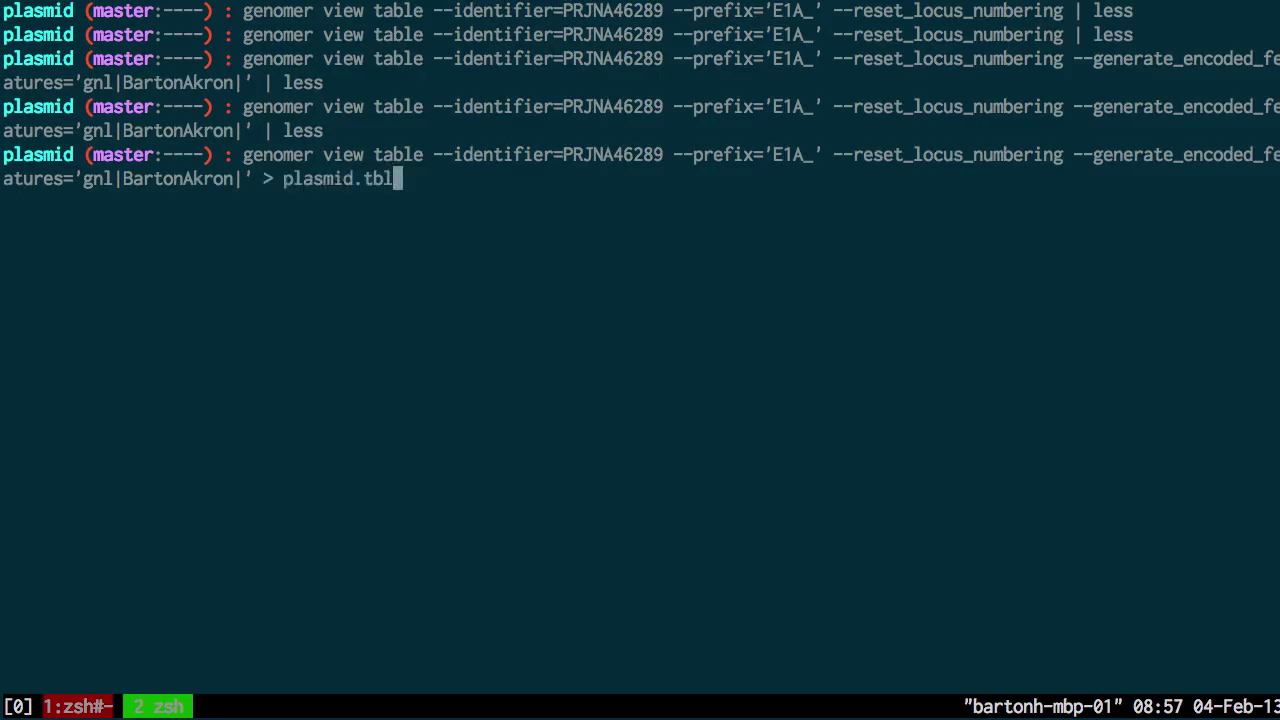
pyautogui.press('Return')
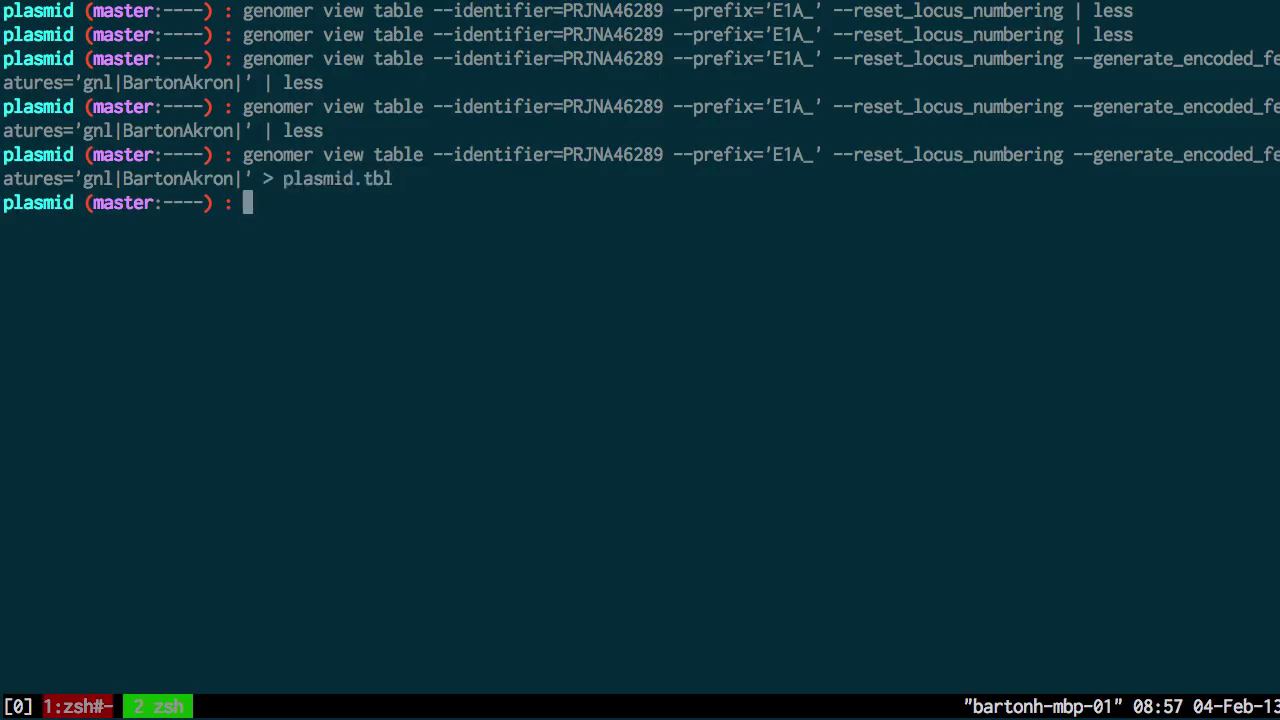
# Step: Page through plasmid.tbl to check its repA gene and CDS entries
pyautogui.hotkey('ctrl', 'l')
pyautogui.write('less p')
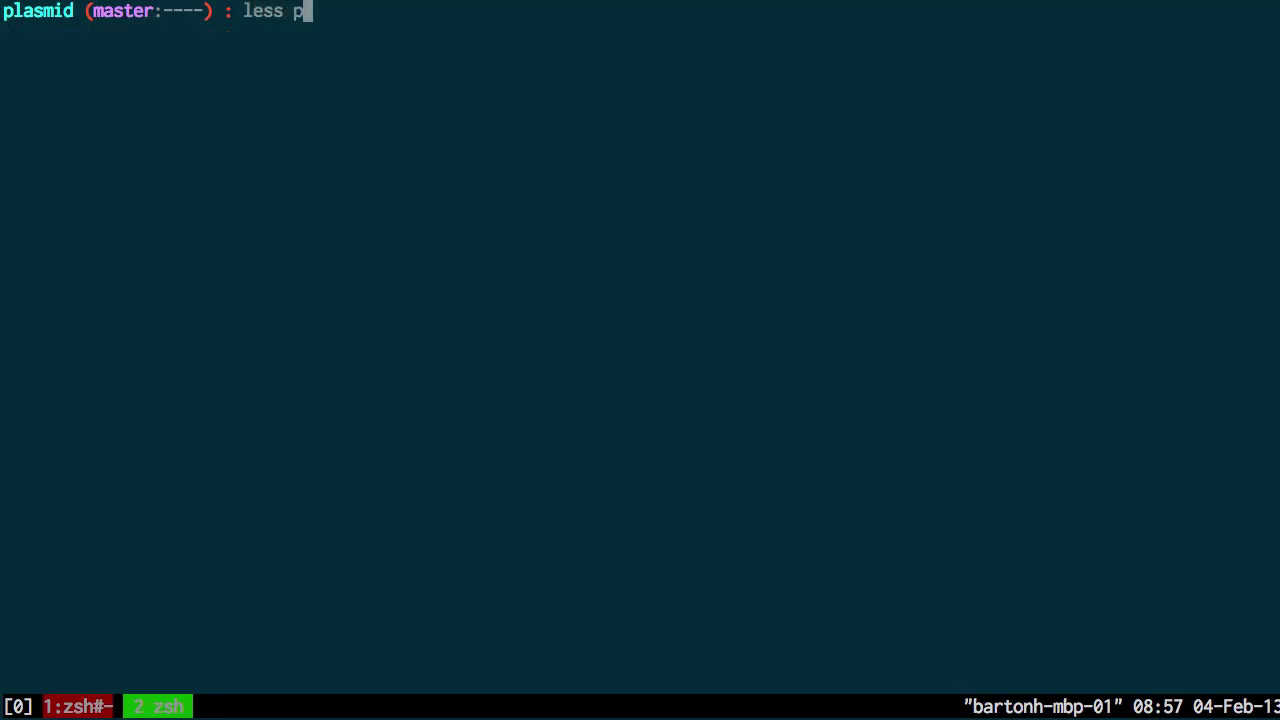
pyautogui.write('lasmid.t')
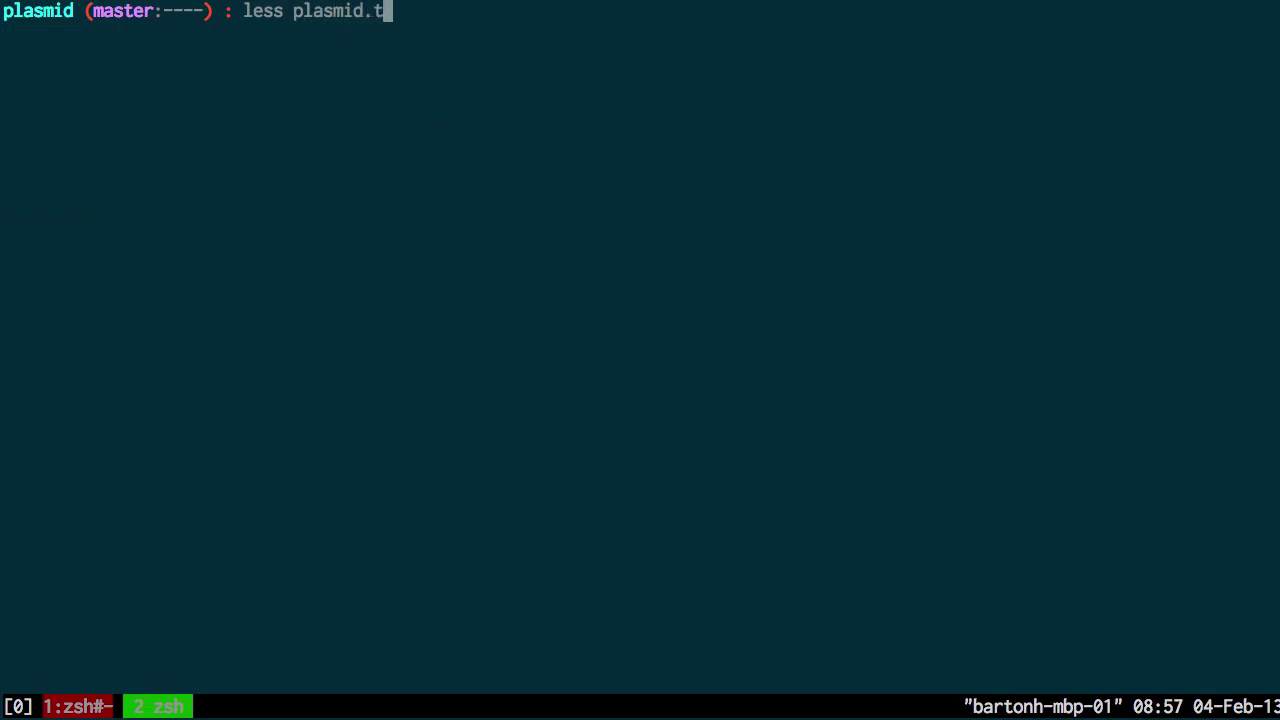
pyautogui.press('Tab')
pyautogui.press('Return')
pyautogui.press('Down')
pyautogui.press('Down')
pyautogui.press('Down')
pyautogui.press('Down')
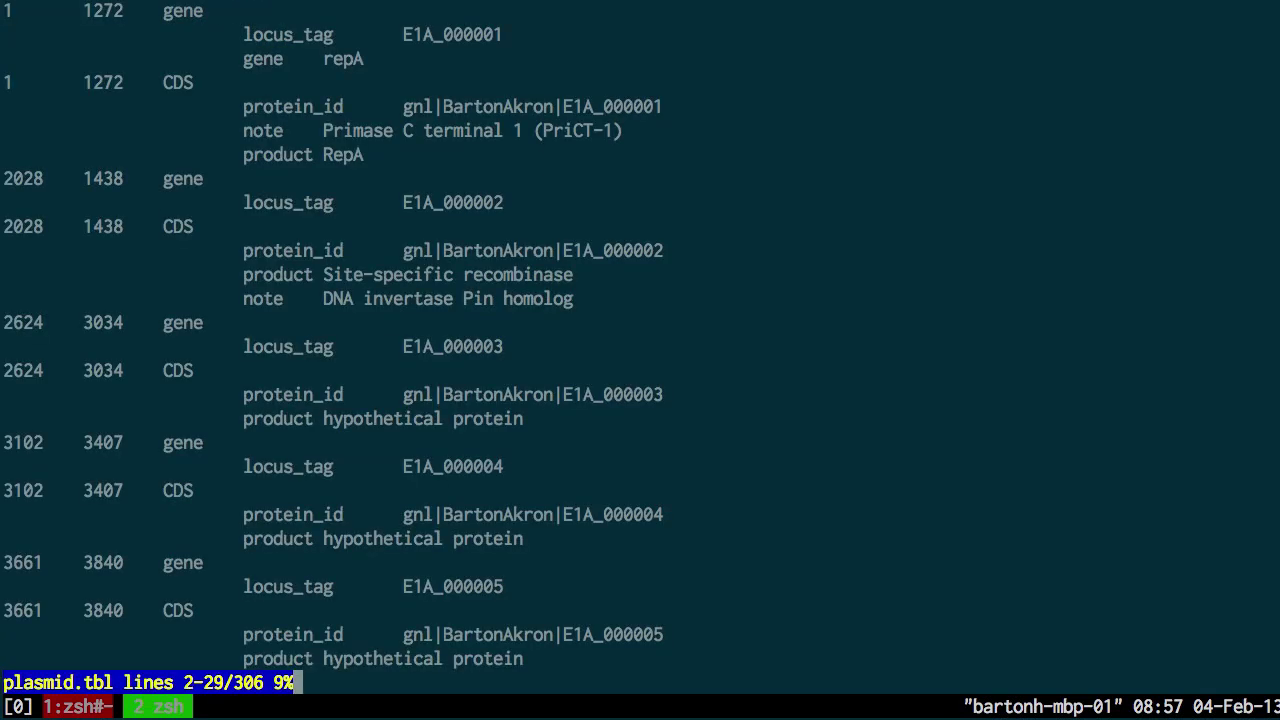
pyautogui.press('q')
pyautogui.hotkey('ctrl', 'l')
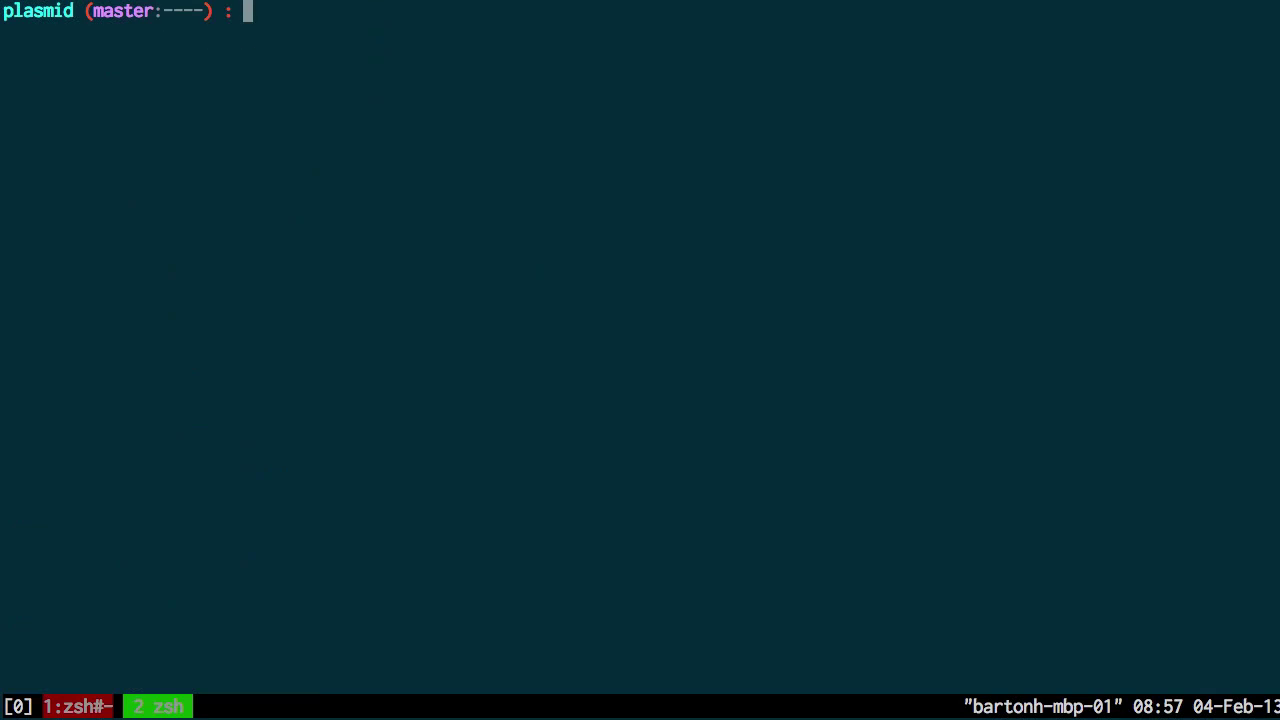
# Step: List the plasmid folder contents in detail with lls
pyautogui.write('lls')
pyautogui.press('Return')
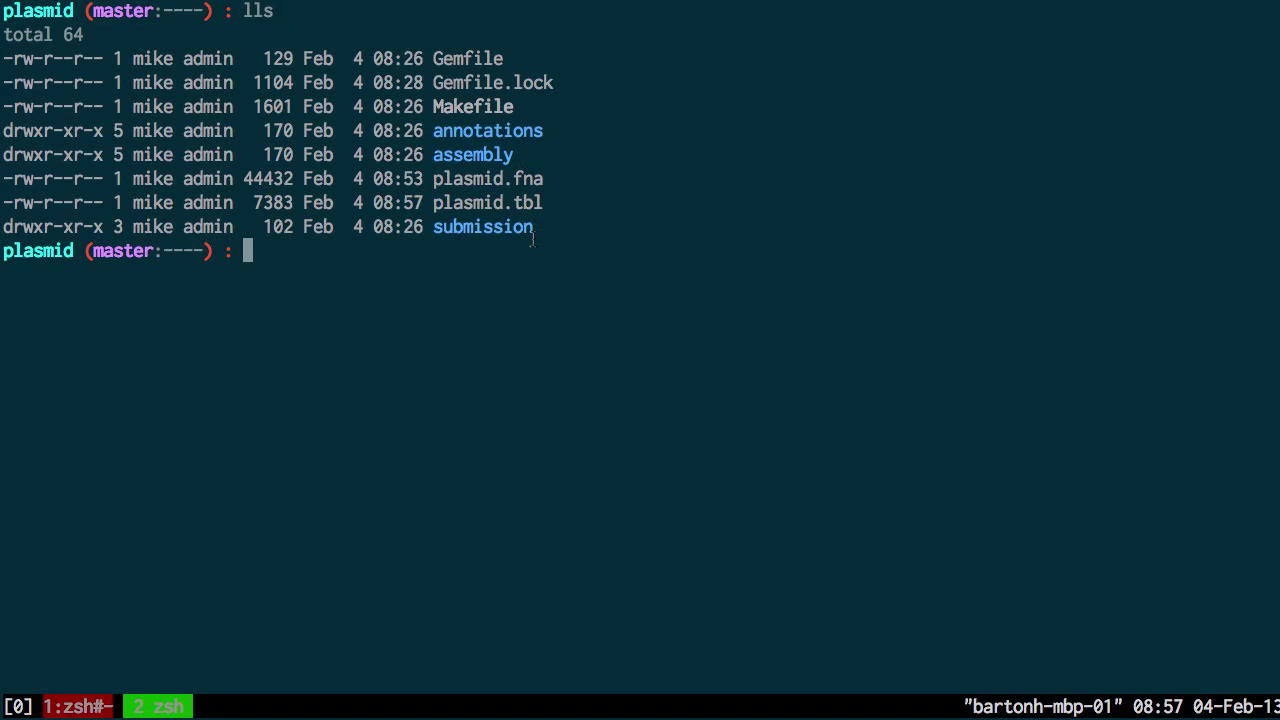
pyautogui.hotkey('ctrl', 'l')
# Step: Run 'tbl2asn -p . -i plasmid.fna' and list the folder to confirm plasmid.sqn
pyautogui.write('tbl2asn')
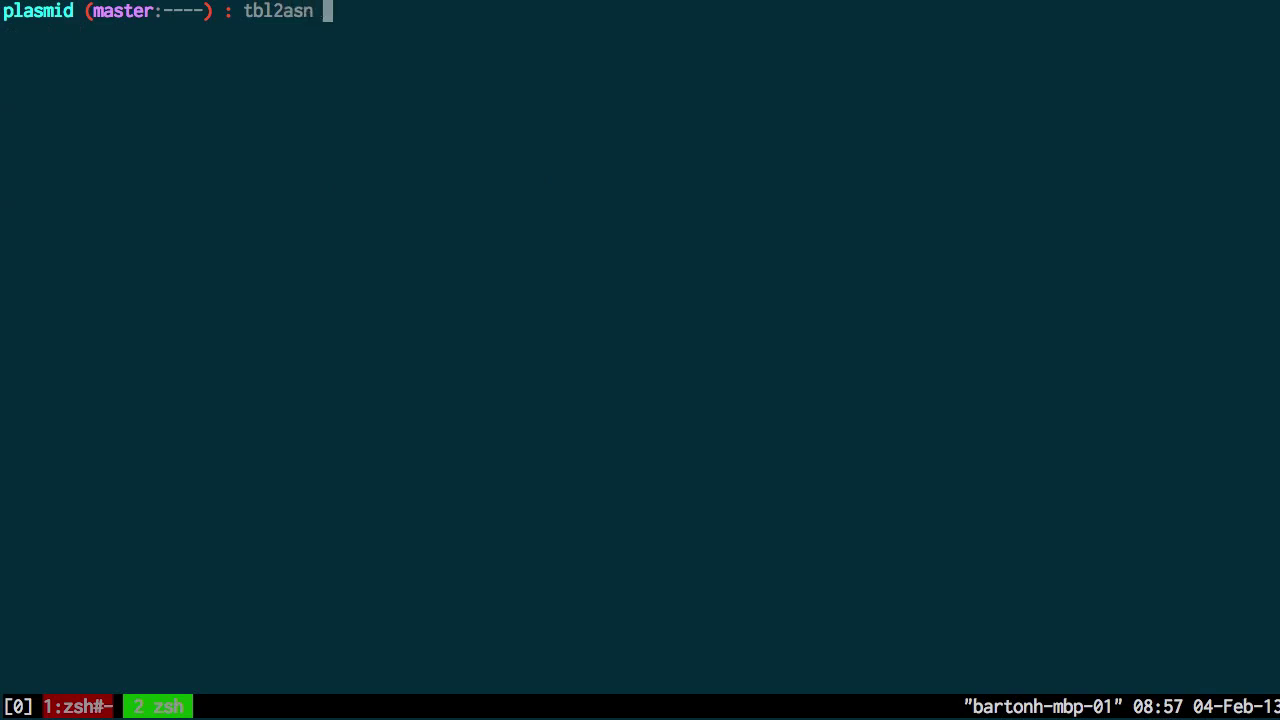
pyautogui.write(' -p . -i plas')
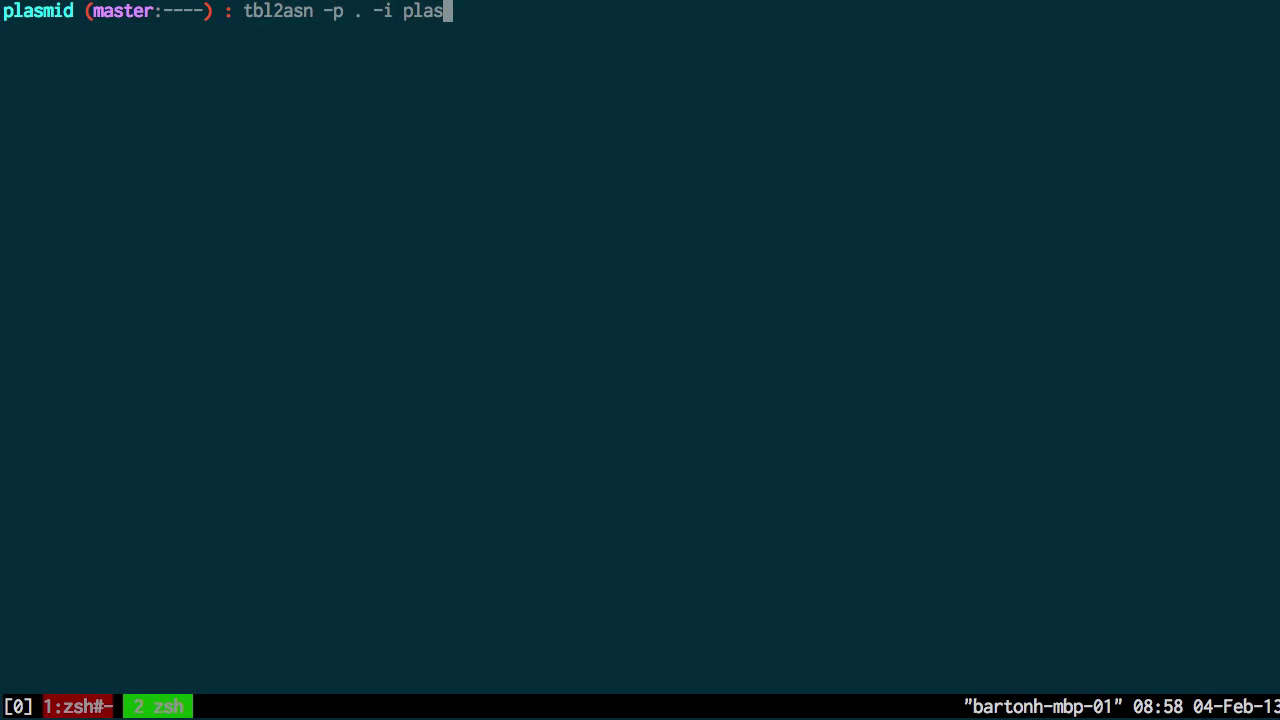
pyautogui.write('mid.fna')
pyautogui.press('Return')
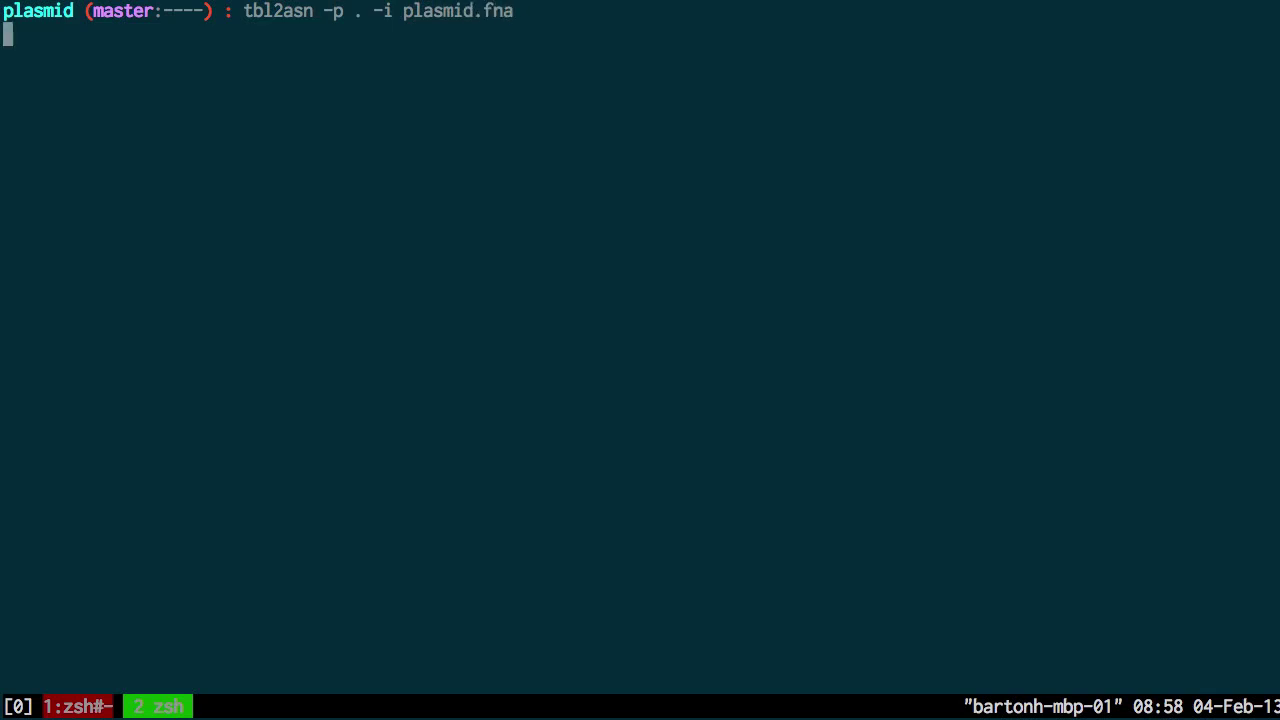
pyautogui.hotkey('ctrl', 'l')
pyautogui.write('lls')
pyautogui.press('Return')
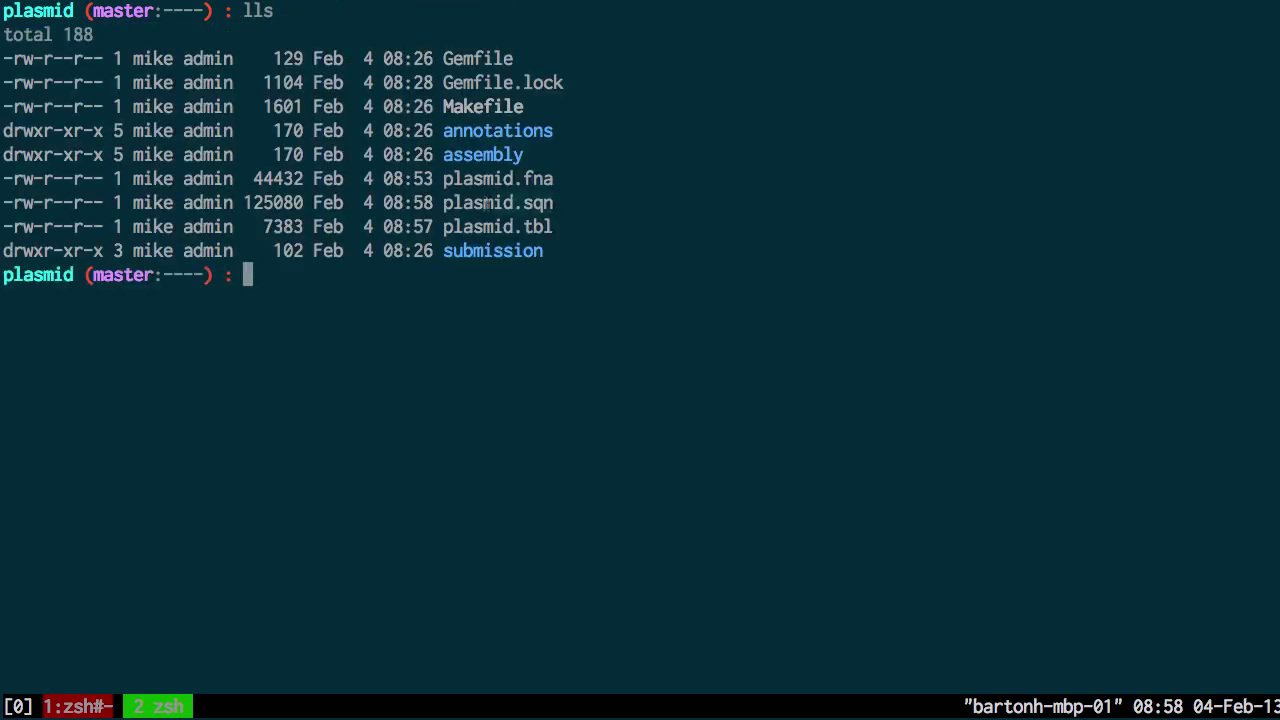
pyautogui.hotkey('ctrl', 'l')
pyautogui.write('lles')
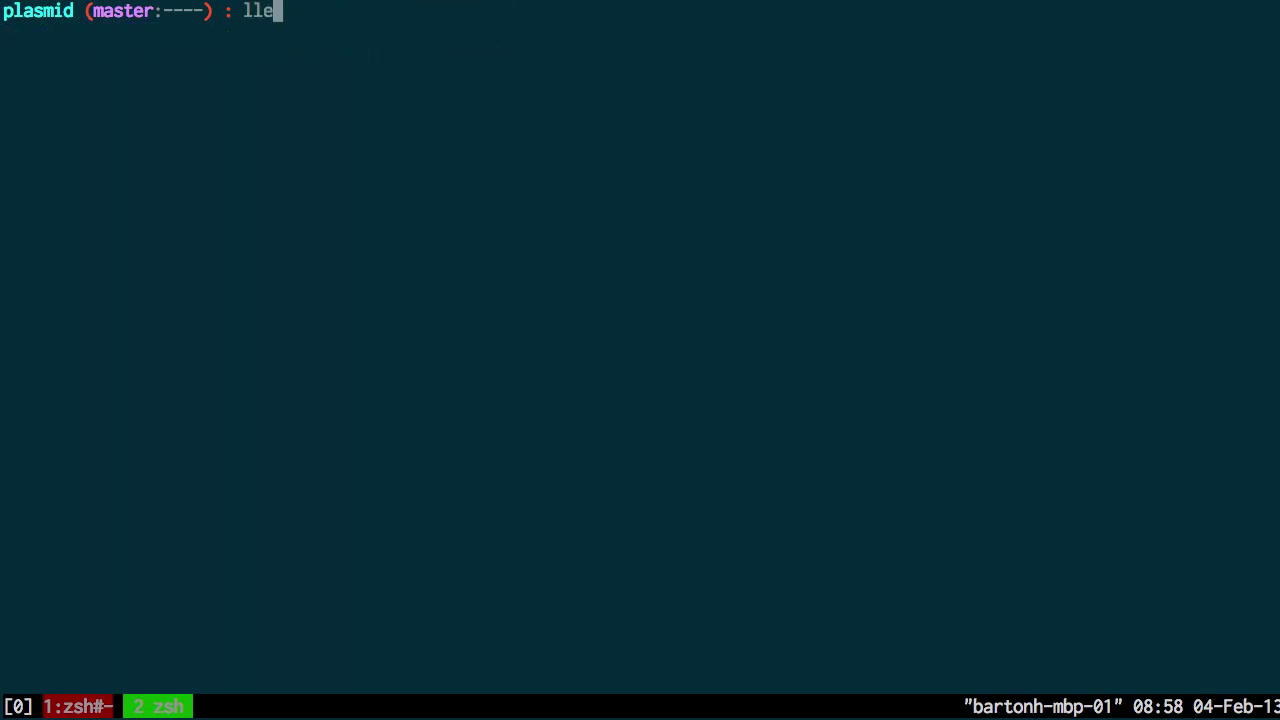
pyautogui.press('BackSpace')
pyautogui.press('BackSpace')
pyautogui.press('BackSpace')
pyautogui.write('ess plasmid.sq')
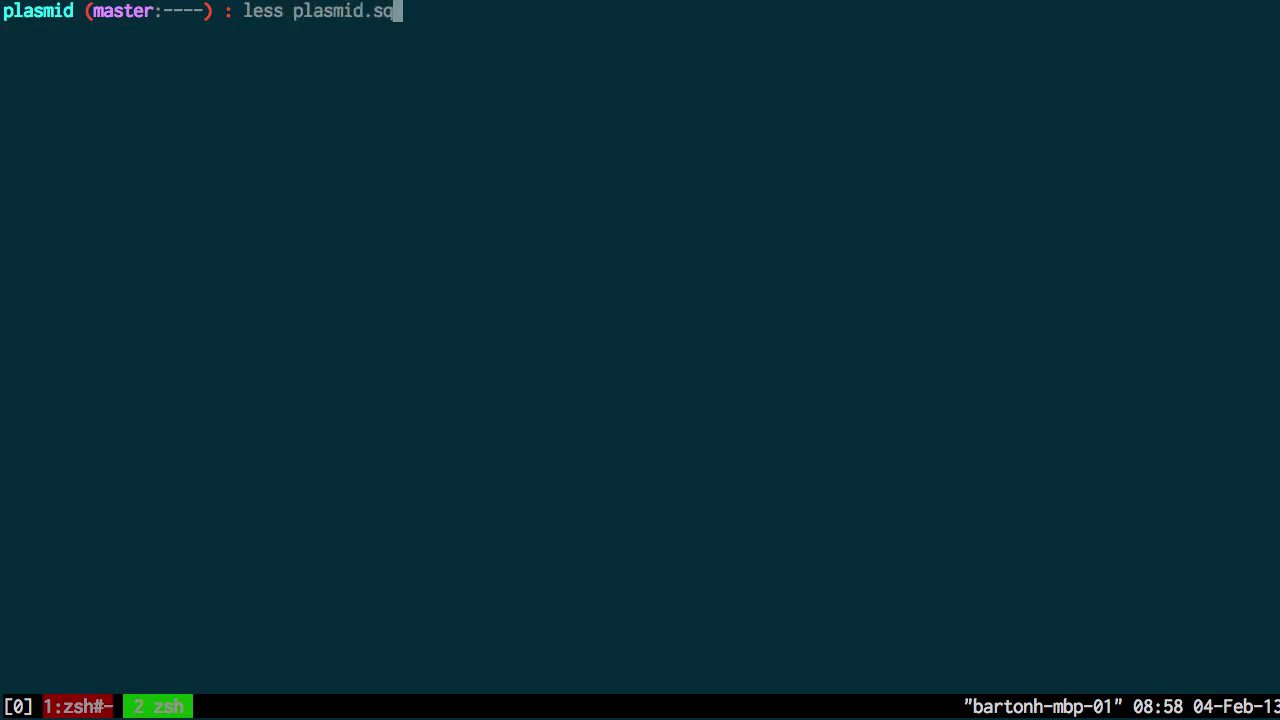
pyautogui.press('Tab')
pyautogui.press('Return')
pyautogui.press('Down')
pyautogui.press('Down')
pyautogui.press('Down')
pyautogui.press('Down')
pyautogui.press('Down')
pyautogui.press('Down')
pyautogui.press('Down')
pyautogui.press('Down')
pyautogui.press('Down')
pyautogui.press('Down')
pyautogui.press('Down')
pyautogui.press('Down')
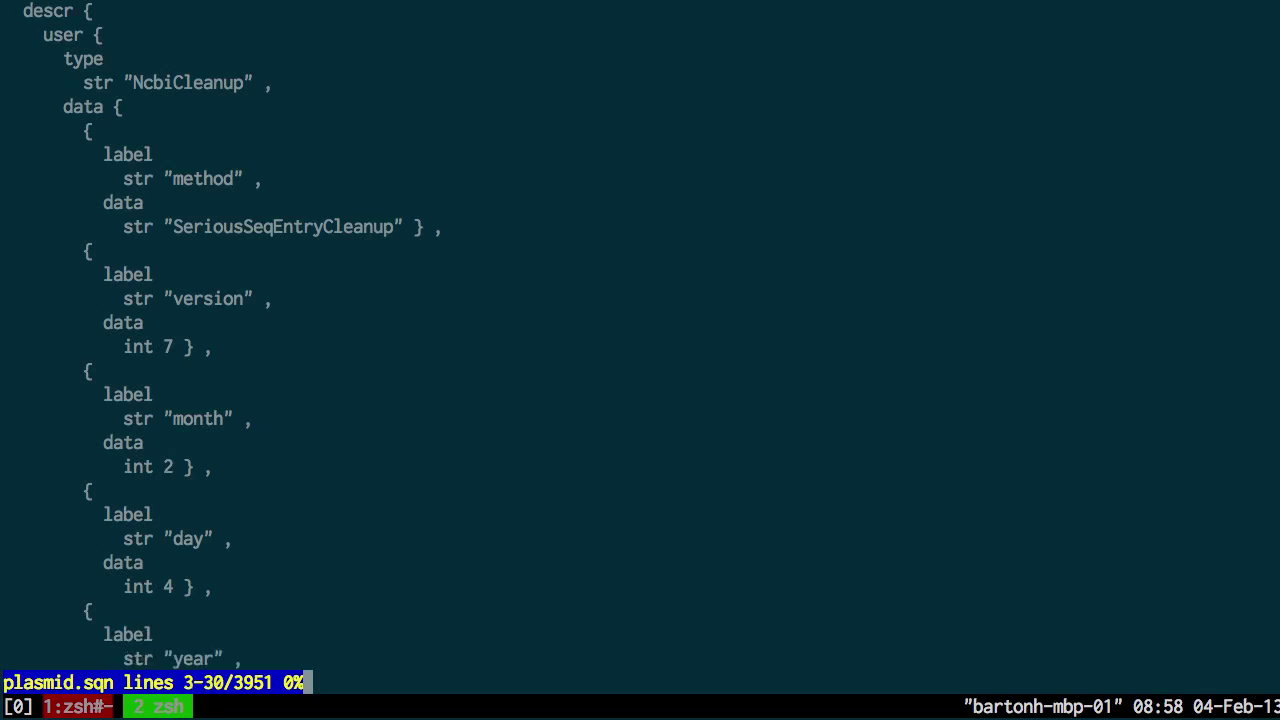
pyautogui.press('Down')
pyautogui.press('Down')
pyautogui.press('Down')
pyautogui.press('Down')
pyautogui.press('Down')
pyautogui.press('Down')
pyautogui.press('Down')
pyautogui.press('Down')
pyautogui.press('Down')
pyautogui.press('Down')
pyautogui.press('Down')
pyautogui.press('Down')
pyautogui.press('Down')
pyautogui.press('Down')
pyautogui.press('Down')
pyautogui.press('Down')
pyautogui.press('Down')
pyautogui.press('Down')
pyautogui.press('Down')
pyautogui.press('Down')
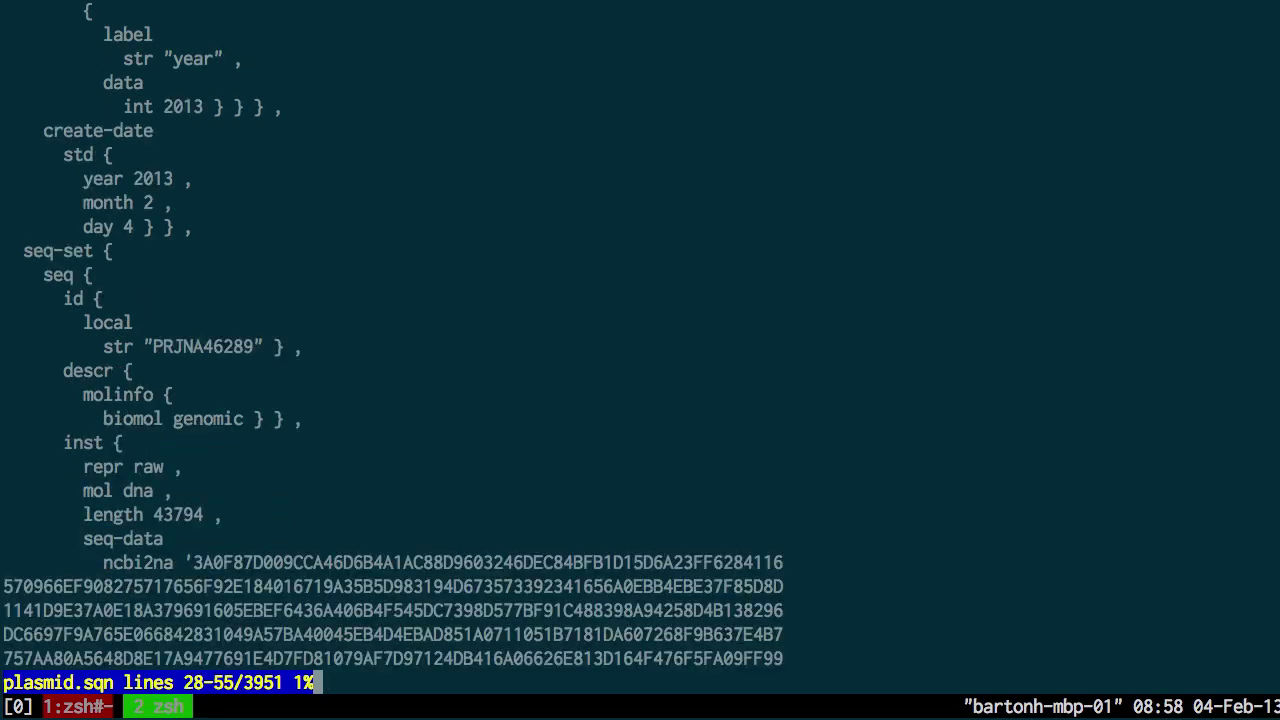
pyautogui.press('Down')
pyautogui.press('Down')
pyautogui.press('Down')
pyautogui.press('Down')
pyautogui.press('Down')
pyautogui.press('Down')
pyautogui.press('Down')
pyautogui.press('Down')
pyautogui.press('Down')
pyautogui.press('Down')
pyautogui.press('Down')
pyautogui.press('Down')
pyautogui.press('Down')
pyautogui.press('Down')
pyautogui.press('Down')
pyautogui.press('Down')
pyautogui.press('Down')
pyautogui.press('Down')
pyautogui.press('Down')
pyautogui.press('Down')
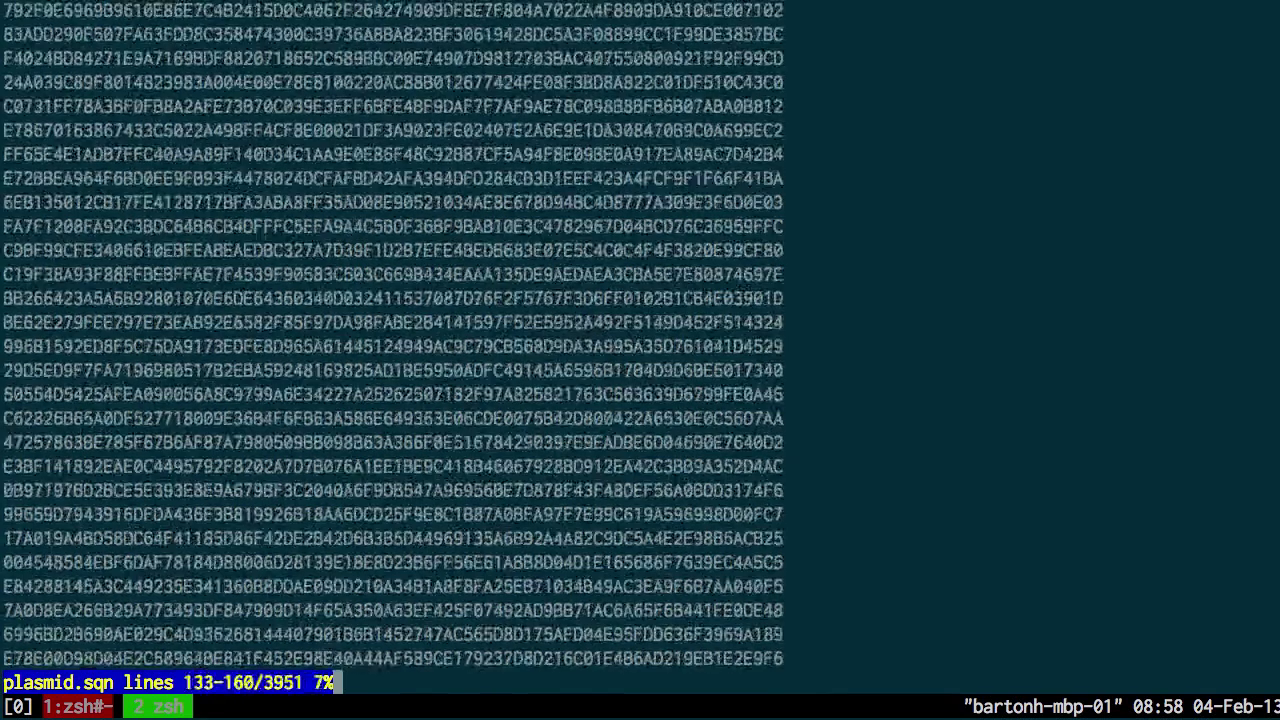
pyautogui.hotkey('shift', 'g')
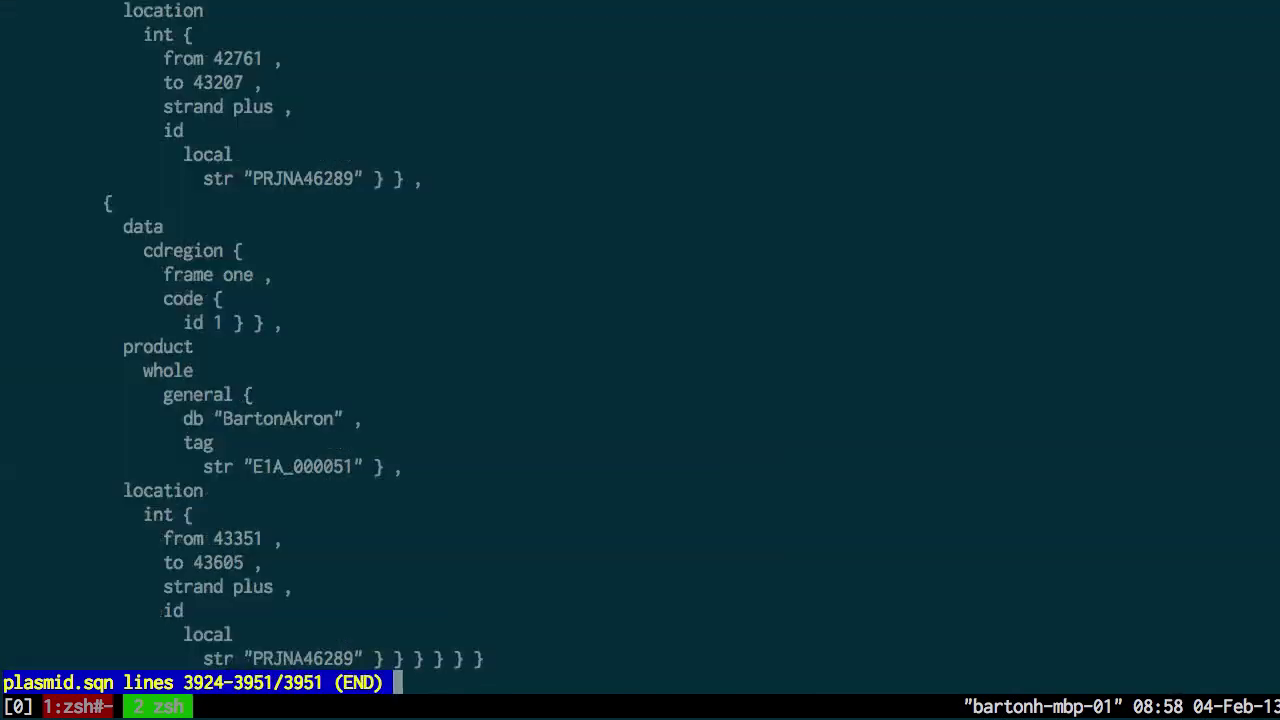
pyautogui.press('Up')
pyautogui.press('Up')
pyautogui.press('Up')
pyautogui.press('Up')
pyautogui.press('Up')
pyautogui.press('Up')
pyautogui.press('Up')
pyautogui.press('Up')
pyautogui.press('Up')
pyautogui.press('Up')
pyautogui.press('Up')
pyautogui.press('Up')
pyautogui.press('Up')
pyautogui.press('Up')
pyautogui.press('Up')
pyautogui.press('Up')
pyautogui.press('Up')
pyautogui.press('Up')
pyautogui.press('Up')
pyautogui.press('Up')
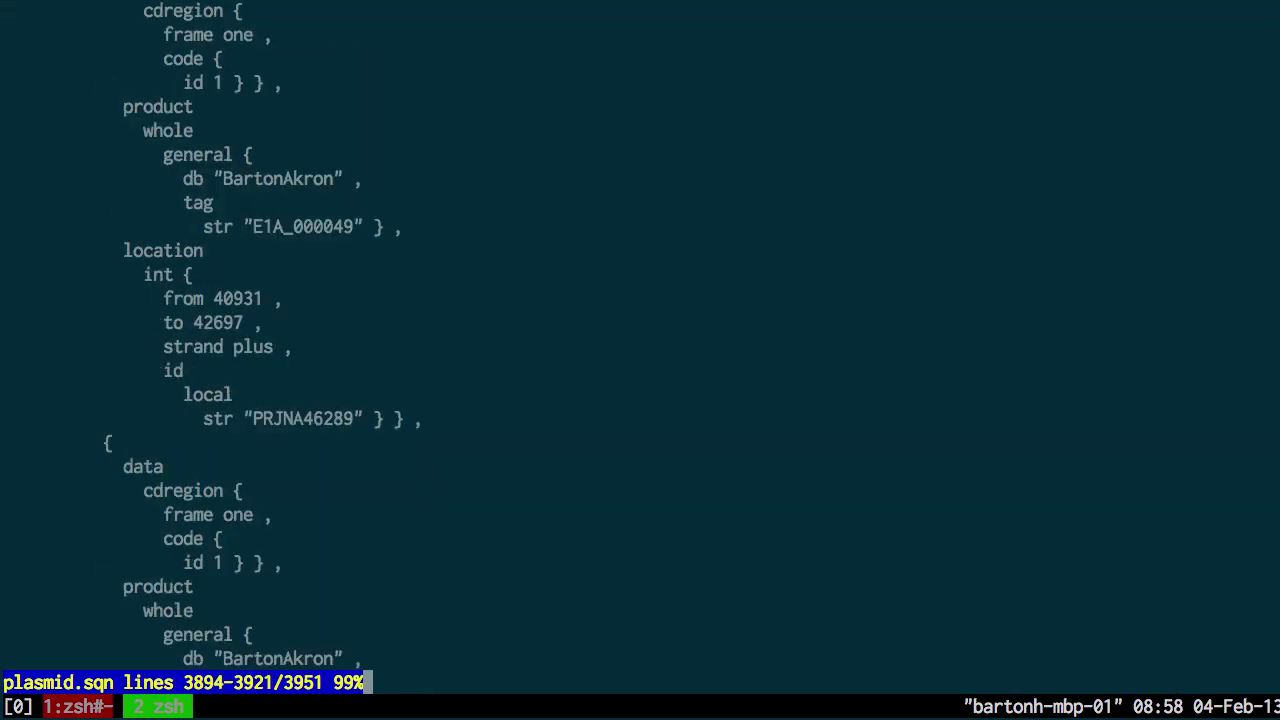
pyautogui.press('Up')
pyautogui.press('Up')
pyautogui.press('Up')
pyautogui.press('Up')
pyautogui.press('Up')
pyautogui.press('Up')
pyautogui.press('Up')
pyautogui.press('Up')
pyautogui.press('Up')
pyautogui.press('Up')
pyautogui.press('Up')
pyautogui.press('Up')
pyautogui.press('Up')
pyautogui.press('Up')
pyautogui.press('Up')
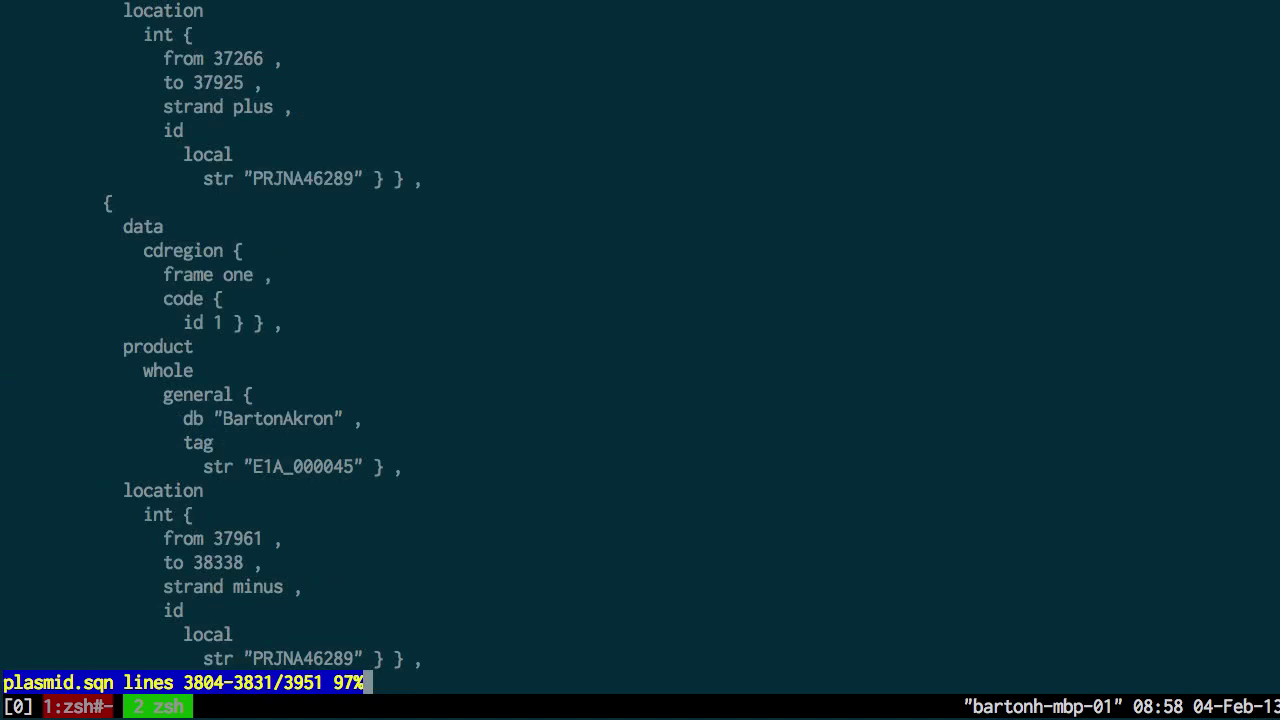
pyautogui.press('g')
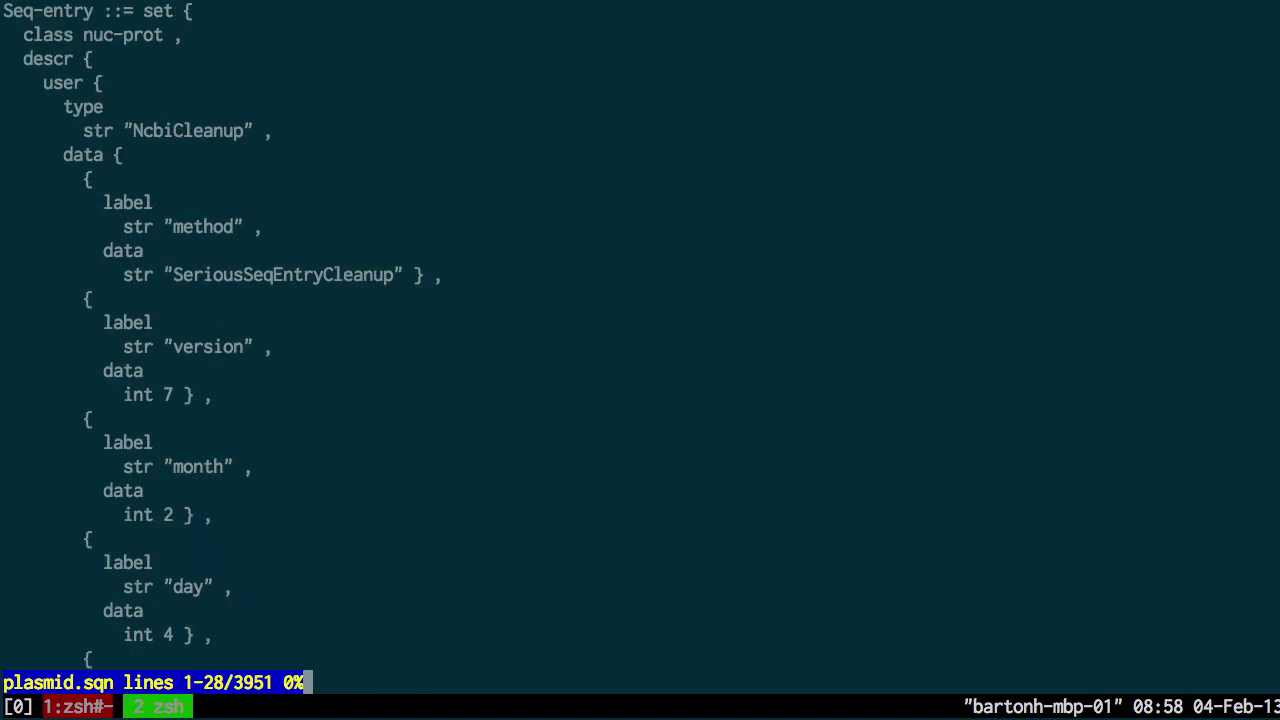
pyautogui.press('q')
# Step: Open submission/template.sbt in less and read its author, affiliation and title blocks to the end
pyautogui.hotkey('ctrl', 'l')
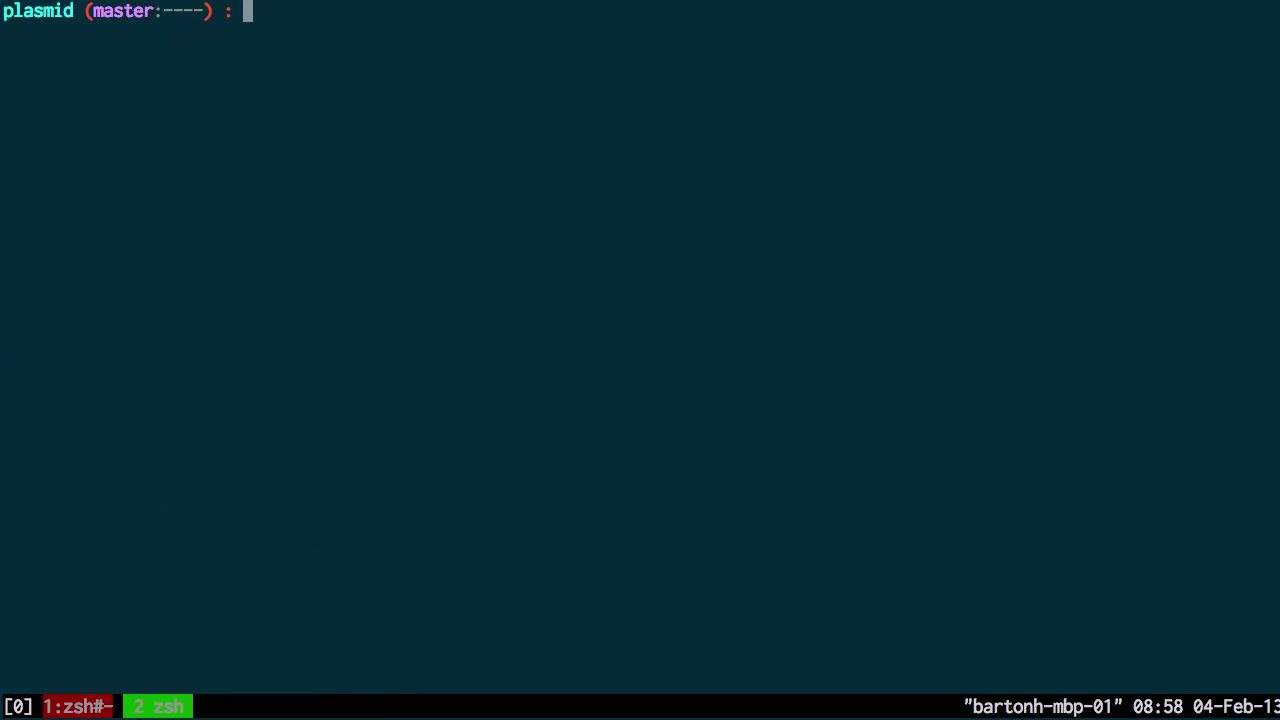
pyautogui.write('less su')
pyautogui.press('Tab')
pyautogui.write('t')
pyautogui.press('Tab')
pyautogui.press('Return')
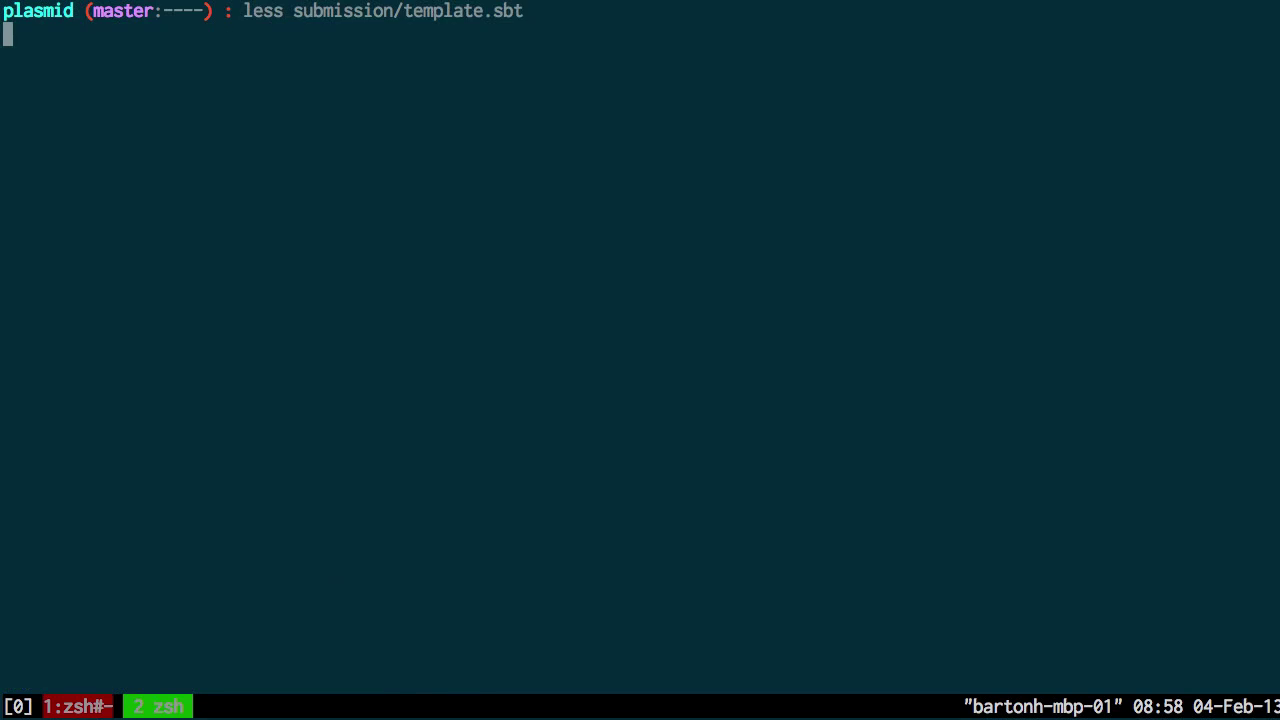
pyautogui.press('Down')
pyautogui.press('Down')
pyautogui.press('Down')
pyautogui.press('Down')
pyautogui.press('Down')
pyautogui.press('Down')
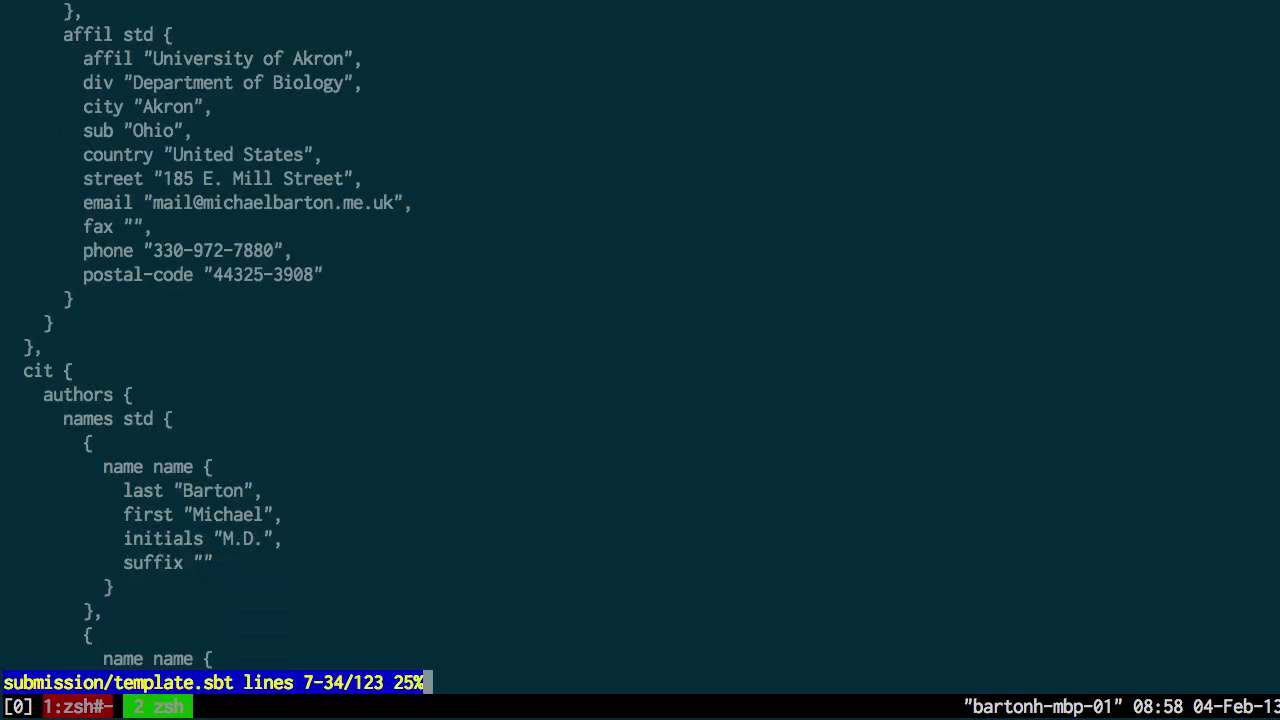
pyautogui.press('Down')
pyautogui.press('Down')
pyautogui.press('Down')
pyautogui.press('Down')
pyautogui.press('Down')
pyautogui.press('Down')
pyautogui.press('Down')
pyautogui.press('Down')
pyautogui.press('Down')
pyautogui.press('Down')
pyautogui.press('Down')
pyautogui.press('Down')
pyautogui.press('Down')
pyautogui.press('Down')
pyautogui.press('Down')
pyautogui.press('Down')
pyautogui.press('Down')
pyautogui.press('Down')
pyautogui.press('Down')
pyautogui.press('Down')
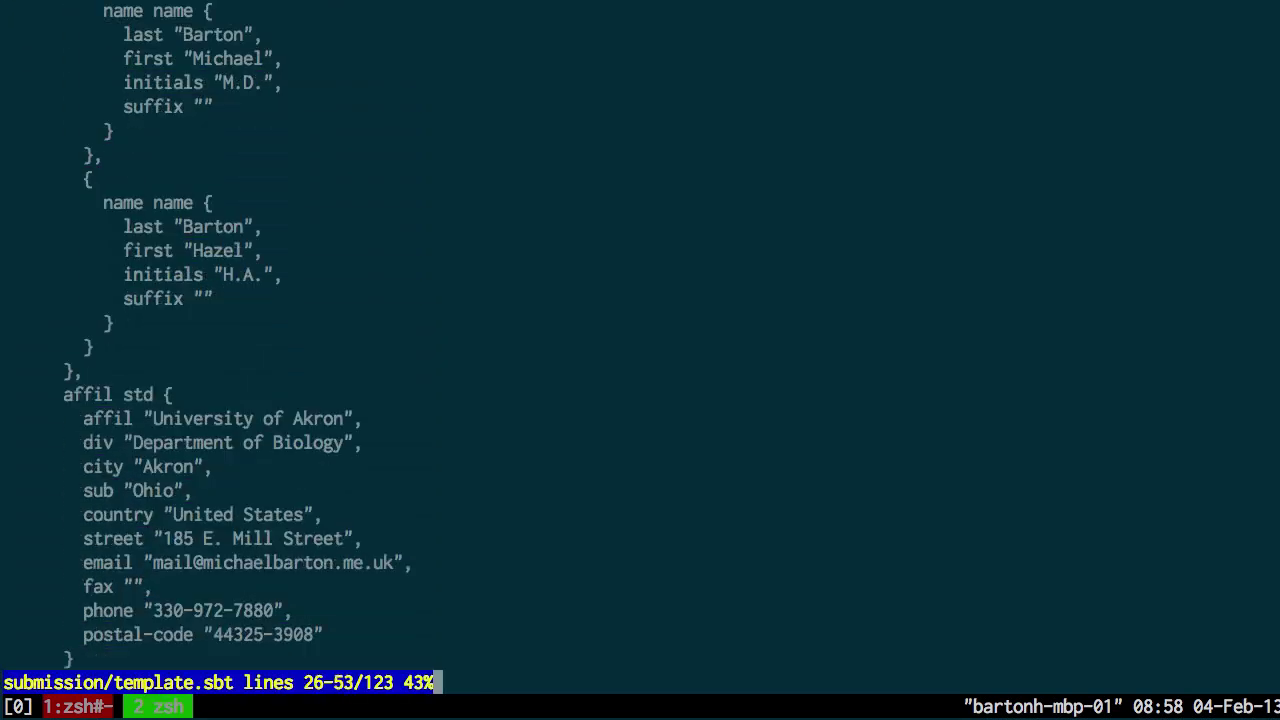
pyautogui.press('Down')
pyautogui.press('Down')
pyautogui.press('Down')
pyautogui.press('Down')
pyautogui.press('Down')
pyautogui.press('Down')
pyautogui.press('Down')
pyautogui.press('Down')
pyautogui.press('Down')
pyautogui.press('Down')
pyautogui.press('Down')
pyautogui.press('Down')
pyautogui.press('Down')
pyautogui.press('Down')
pyautogui.press('Down')
pyautogui.press('Down')
pyautogui.press('Down')
pyautogui.press('Down')
pyautogui.press('Down')
pyautogui.press('Down')
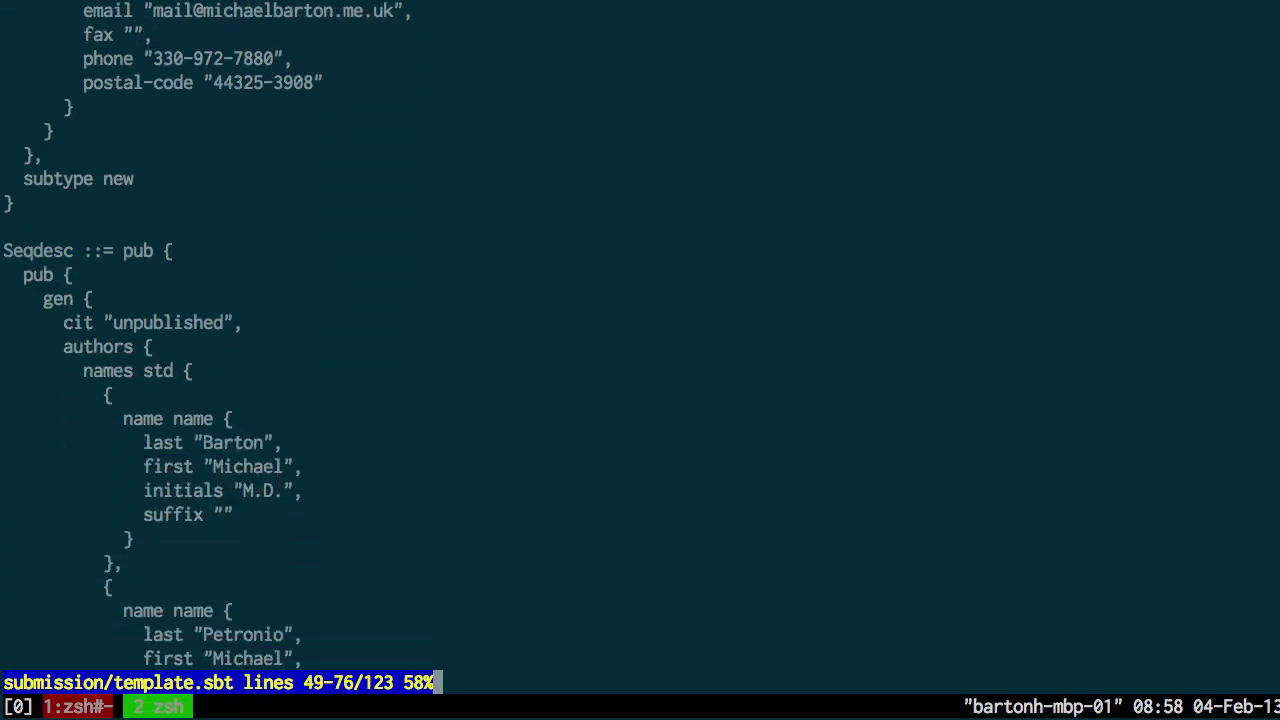
pyautogui.press('Down')
pyautogui.press('Down')
pyautogui.press('Down')
pyautogui.press('Down')
pyautogui.press('Down')
pyautogui.press('Down')
pyautogui.press('Down')
pyautogui.press('Down')
pyautogui.press('Down')
pyautogui.press('Down')
pyautogui.press('Down')
pyautogui.press('Down')
pyautogui.press('Down')
pyautogui.press('Down')
pyautogui.press('Down')
pyautogui.press('Down')
pyautogui.press('Down')
pyautogui.press('Down')
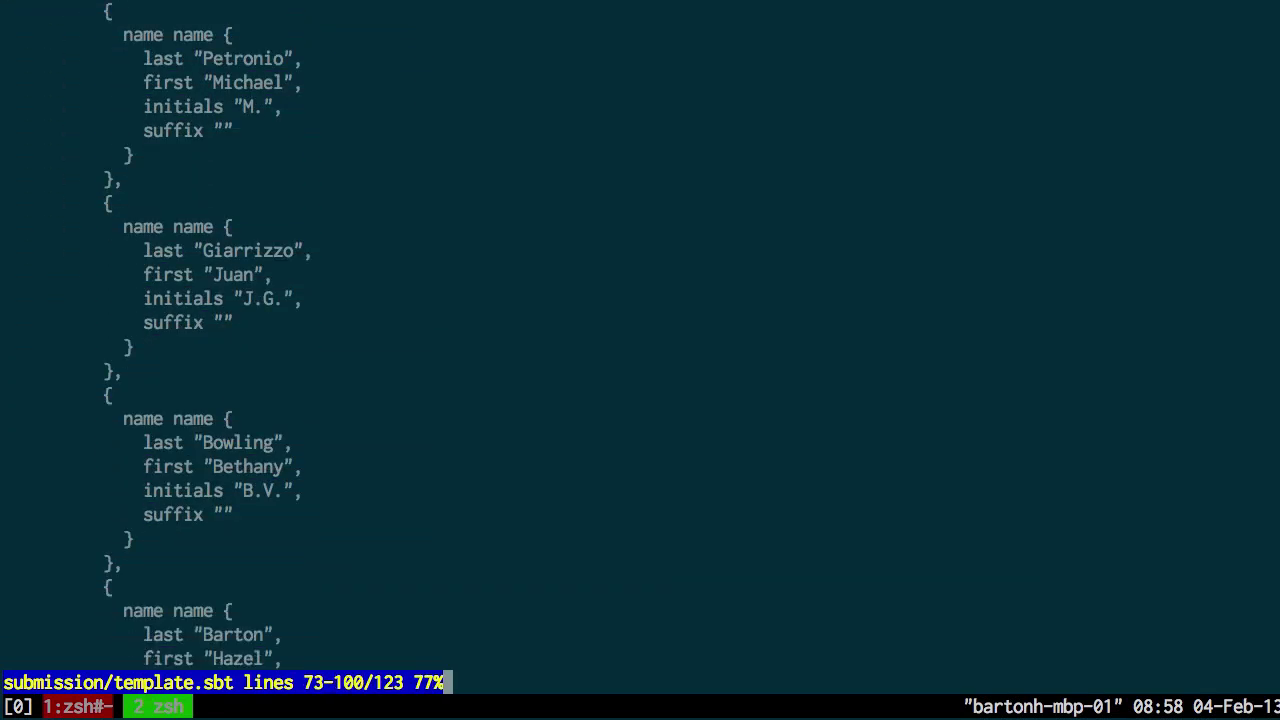
pyautogui.press('space')
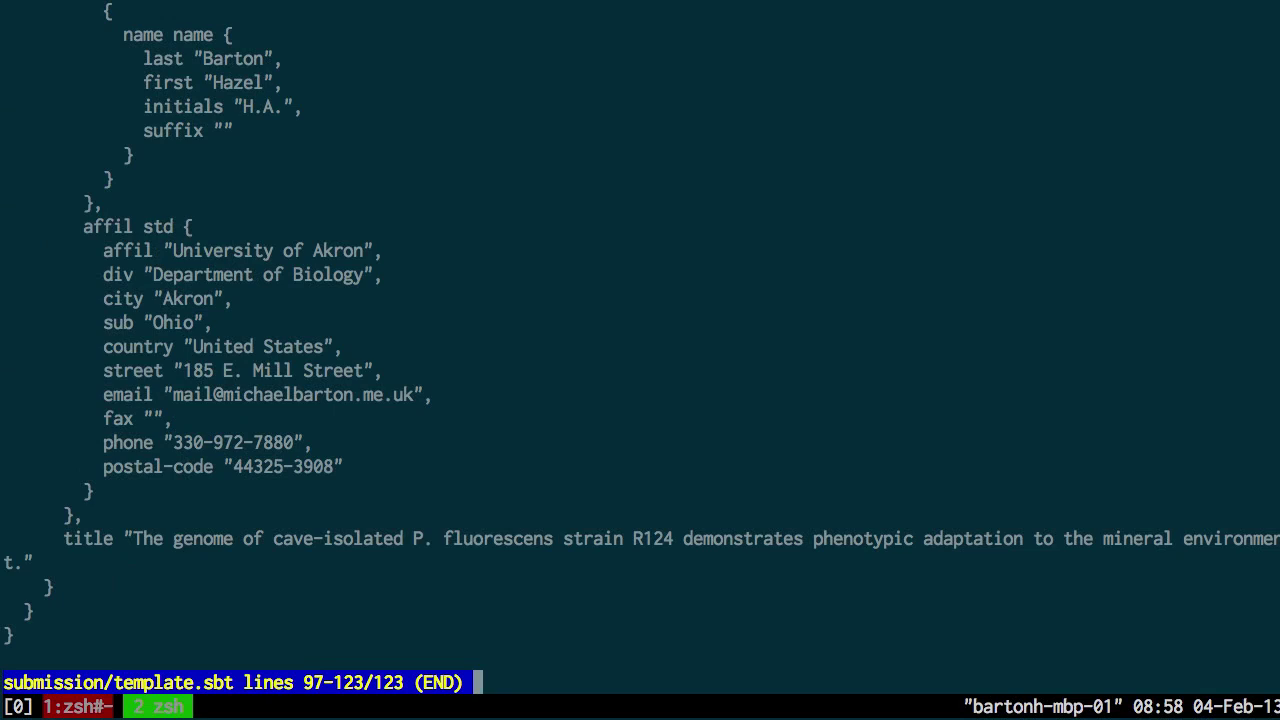
# Step: Rerun 'tbl2asn -p . -i plasmid.fna' with '-t submission/template.sbt' added
pyautogui.press('q')
pyautogui.hotkey('ctrl', 'l')
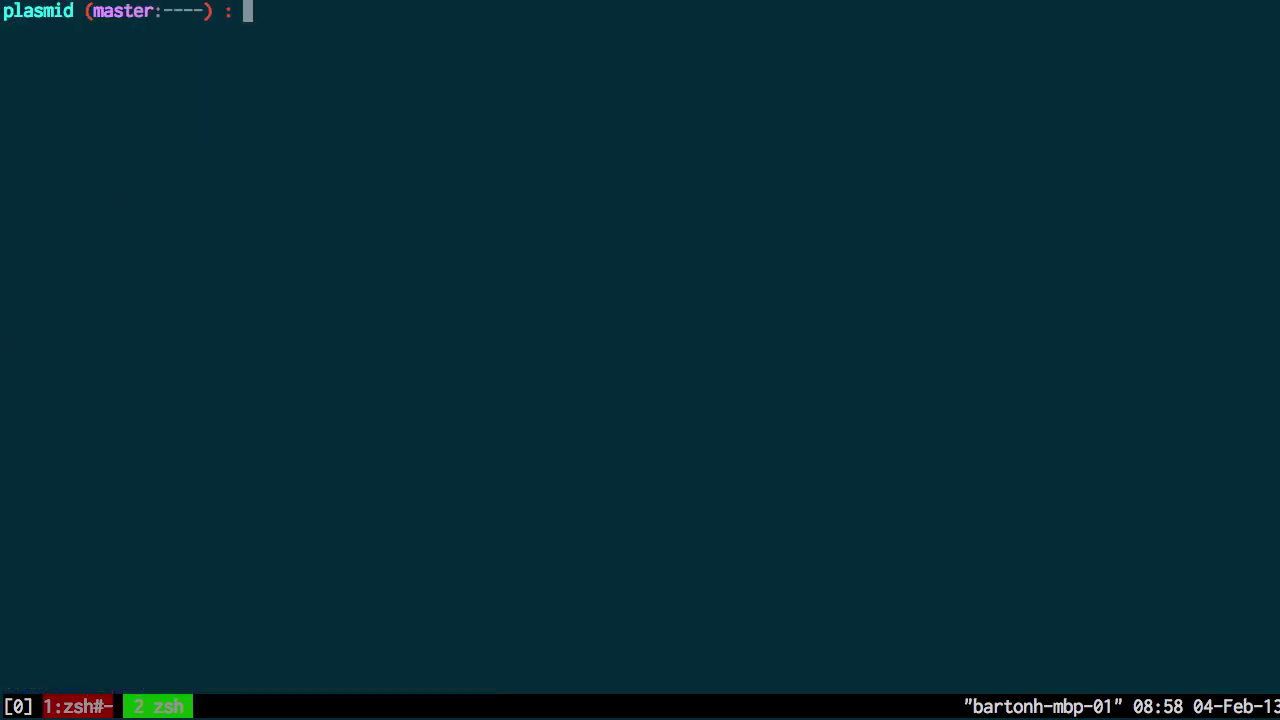
pyautogui.write('tb')
pyautogui.press('Right')
pyautogui.write('-')
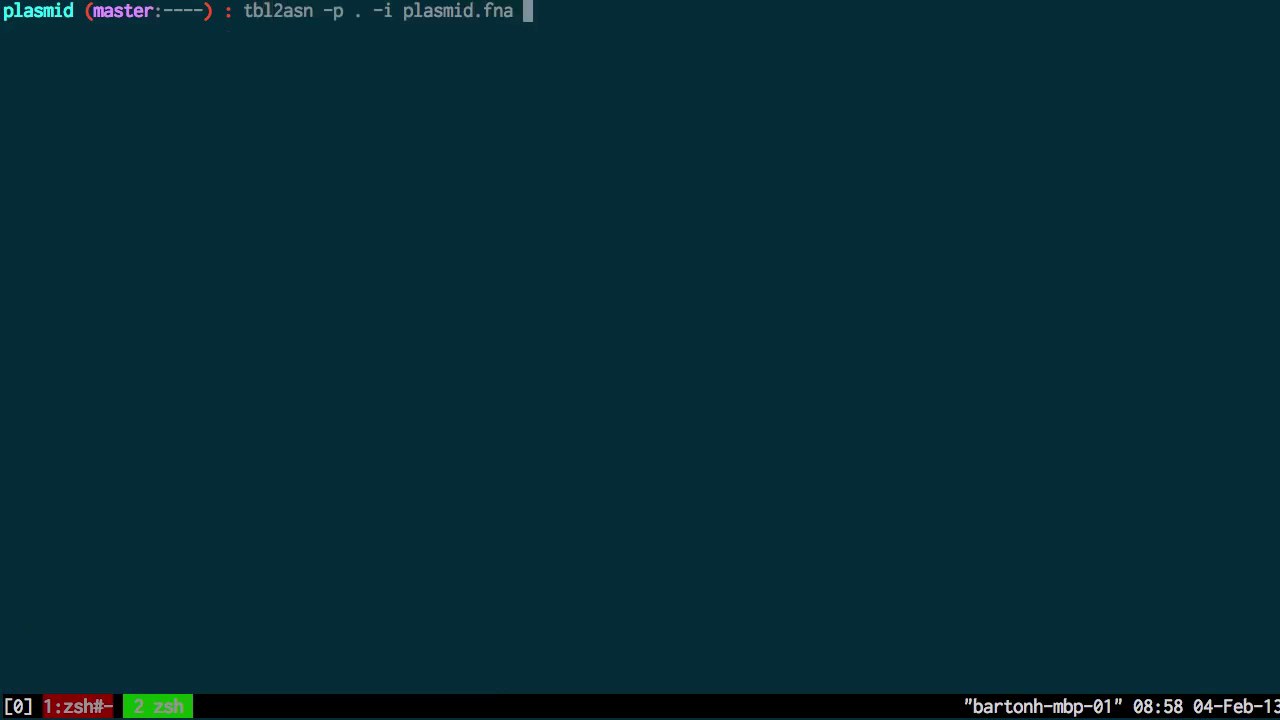
pyautogui.write('t sub')
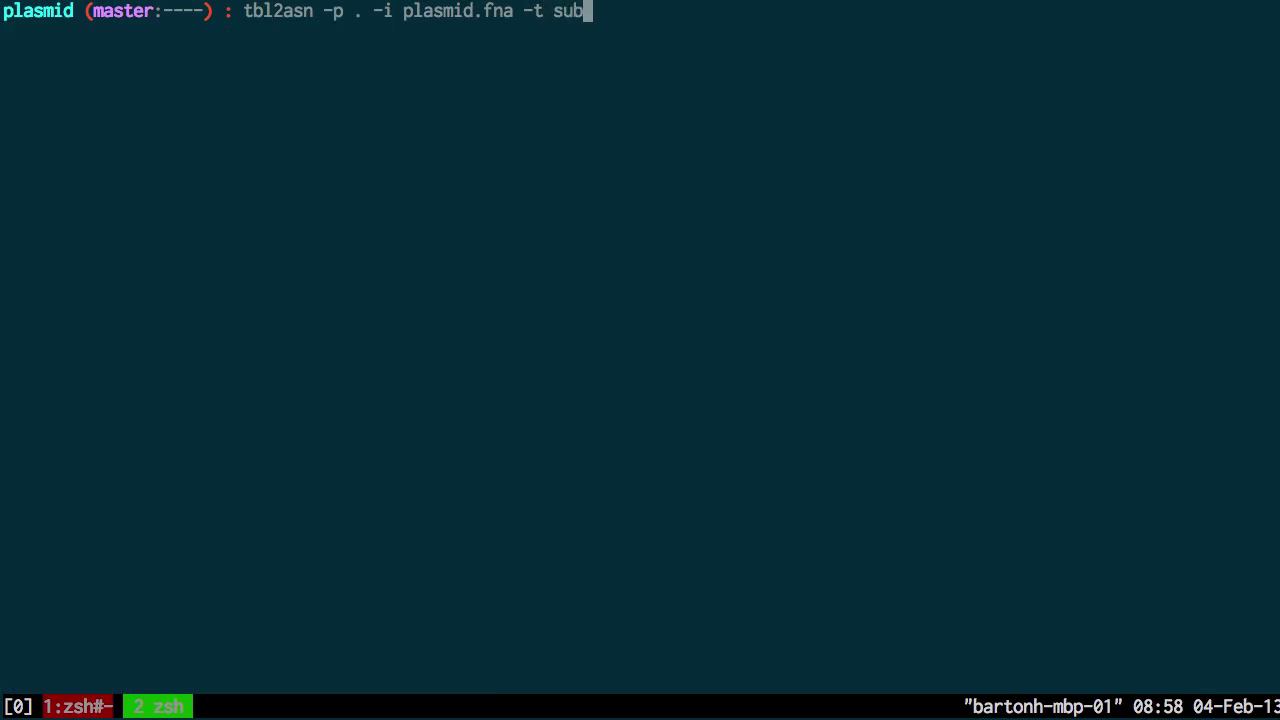
pyautogui.press('Tab')
pyautogui.write('t')
pyautogui.press('Tab')
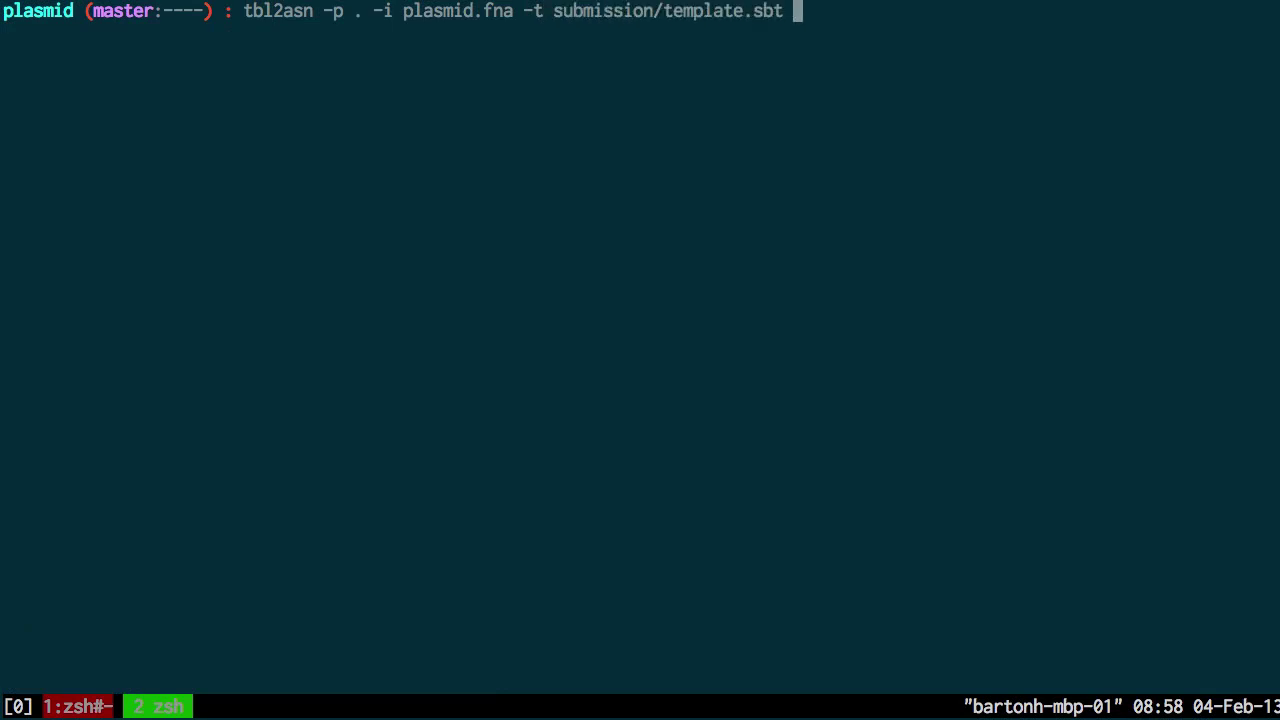
pyautogui.press('Return')
pyautogui.hotkey('ctrl', 'l')
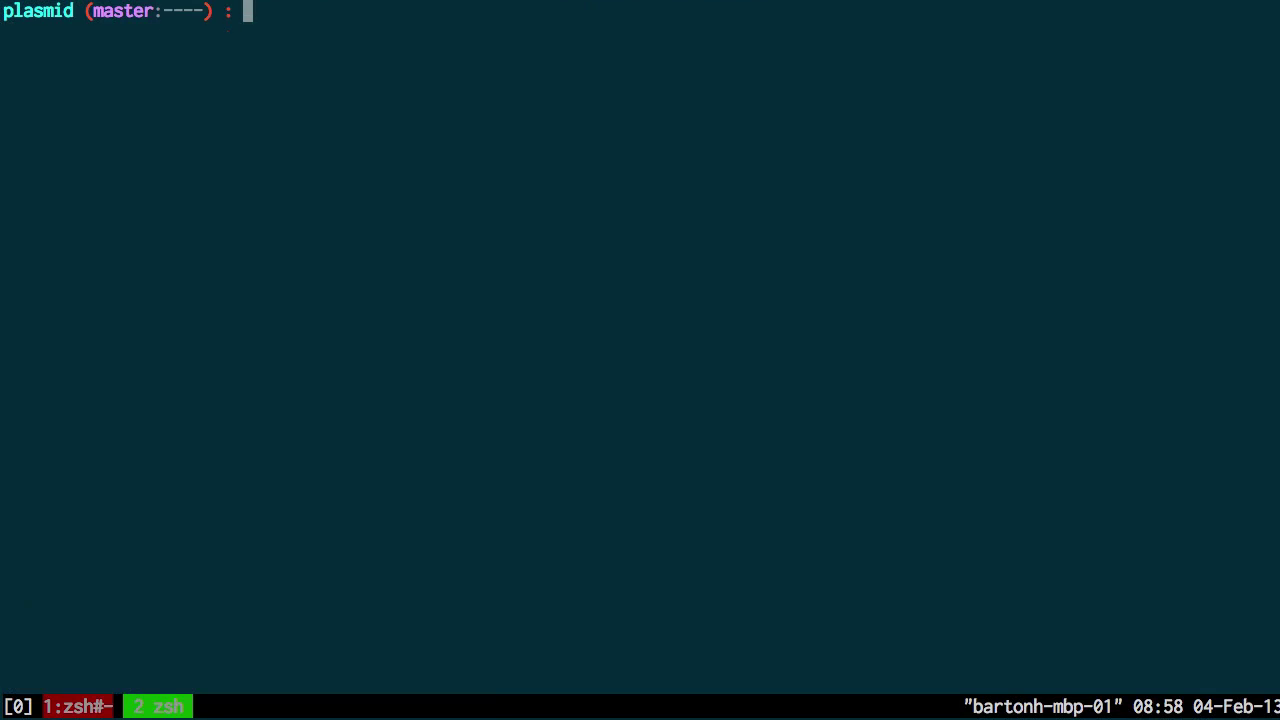
pyautogui.write('less p')
# Step: Read plasmid.sqn in less, jumping top and bottom through its author, sequence and feature records
pyautogui.press('Tab')
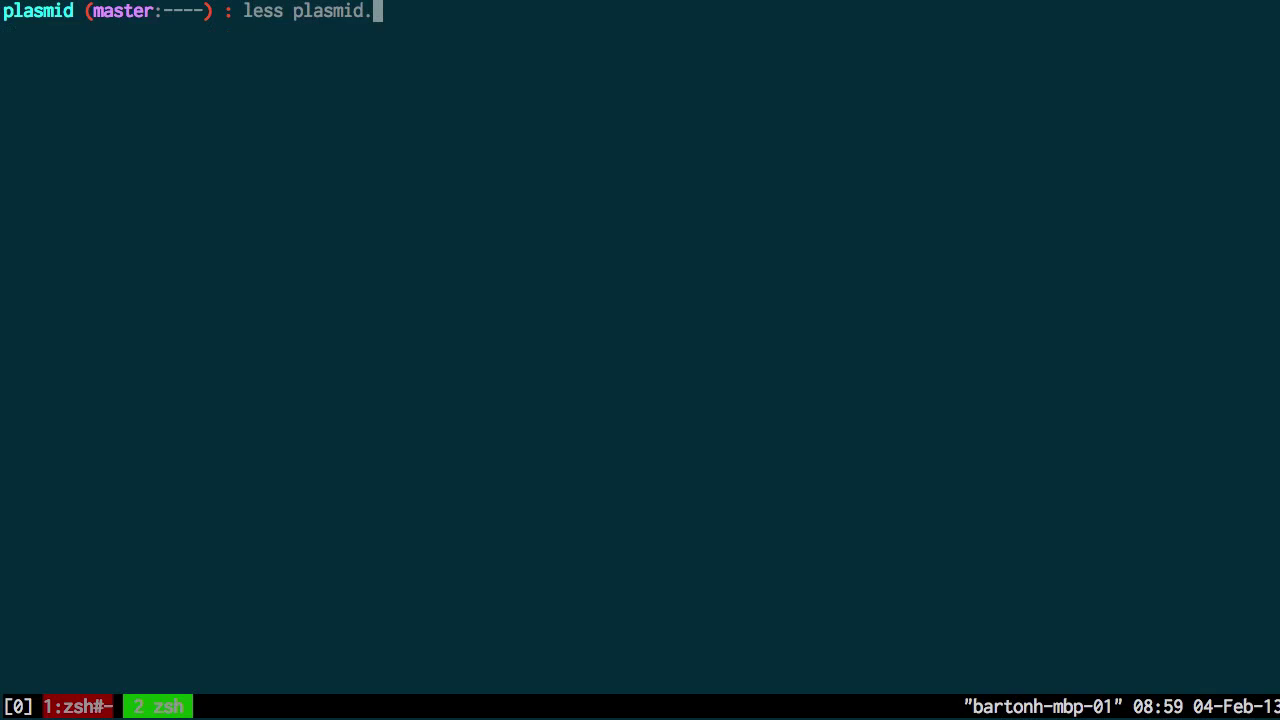
pyautogui.write('sq')
pyautogui.press('Tab')
pyautogui.press('Return')
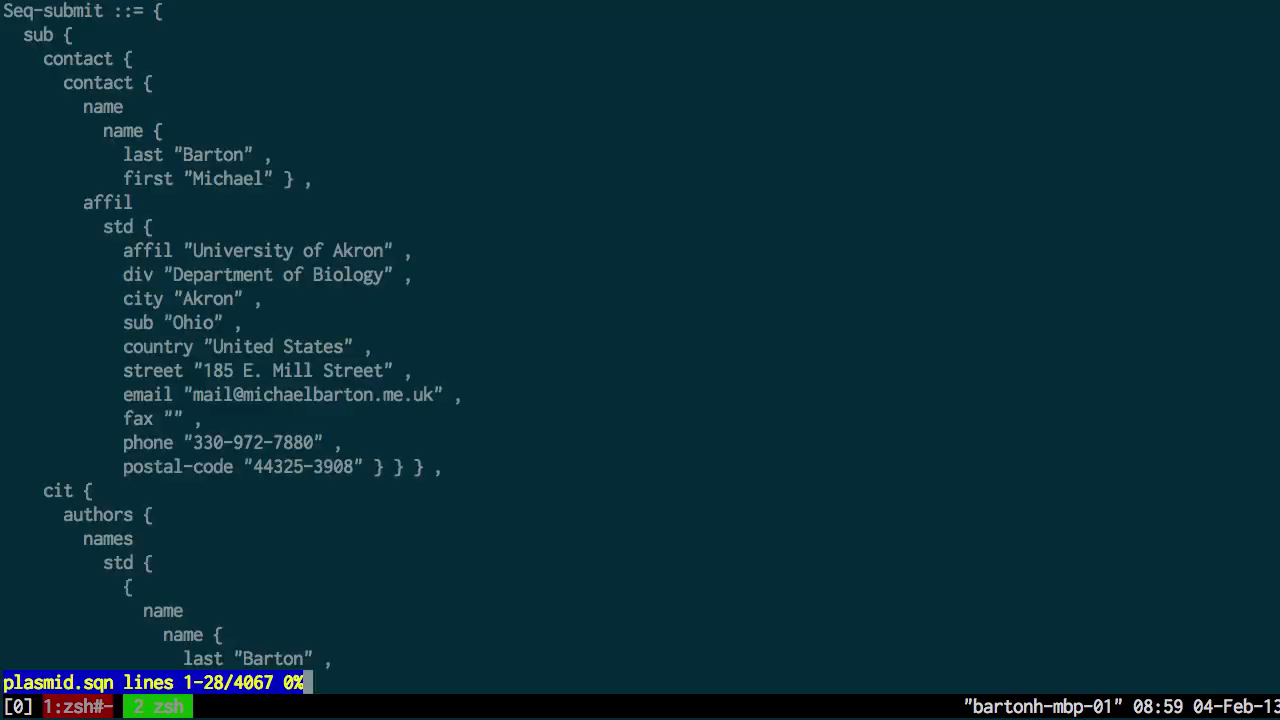
pyautogui.press('Down')
pyautogui.press('Down')
pyautogui.press('Down')
pyautogui.press('Down')
pyautogui.press('Down')
pyautogui.press('Down')
pyautogui.press('Down')
pyautogui.press('Down')
pyautogui.press('Down')
pyautogui.press('Down')
pyautogui.press('Down')
pyautogui.press('Down')
pyautogui.press('Down')
pyautogui.press('Down')
pyautogui.press('Down')
pyautogui.press('Down')
pyautogui.press('Down')
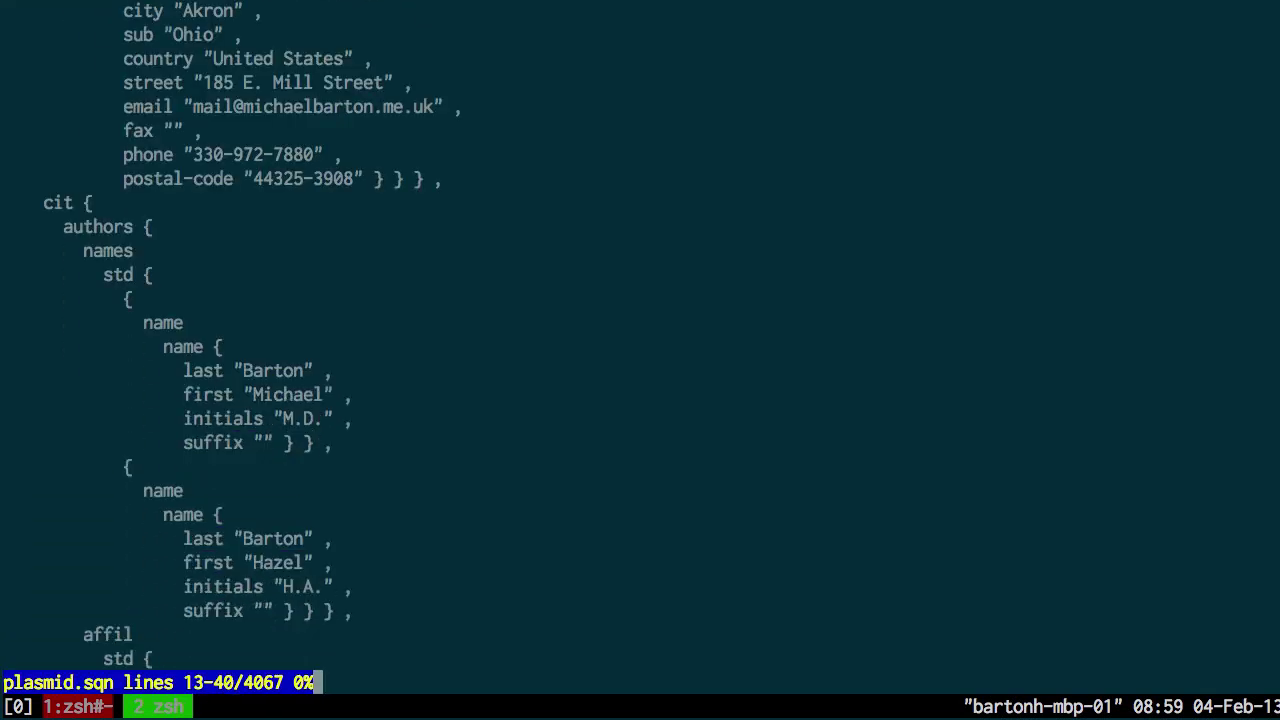
pyautogui.press('Down')
pyautogui.press('Down')
pyautogui.press('Down')
pyautogui.press('Down')
pyautogui.press('Down')
pyautogui.press('Down')
pyautogui.press('Down')
pyautogui.press('Down')
pyautogui.press('Down')
pyautogui.press('Down')
pyautogui.press('Down')
pyautogui.press('Down')
pyautogui.press('Down')
pyautogui.press('Down')
pyautogui.press('Down')
pyautogui.press('Down')
pyautogui.press('Down')
pyautogui.press('Down')
pyautogui.press('Down')
pyautogui.press('Down')
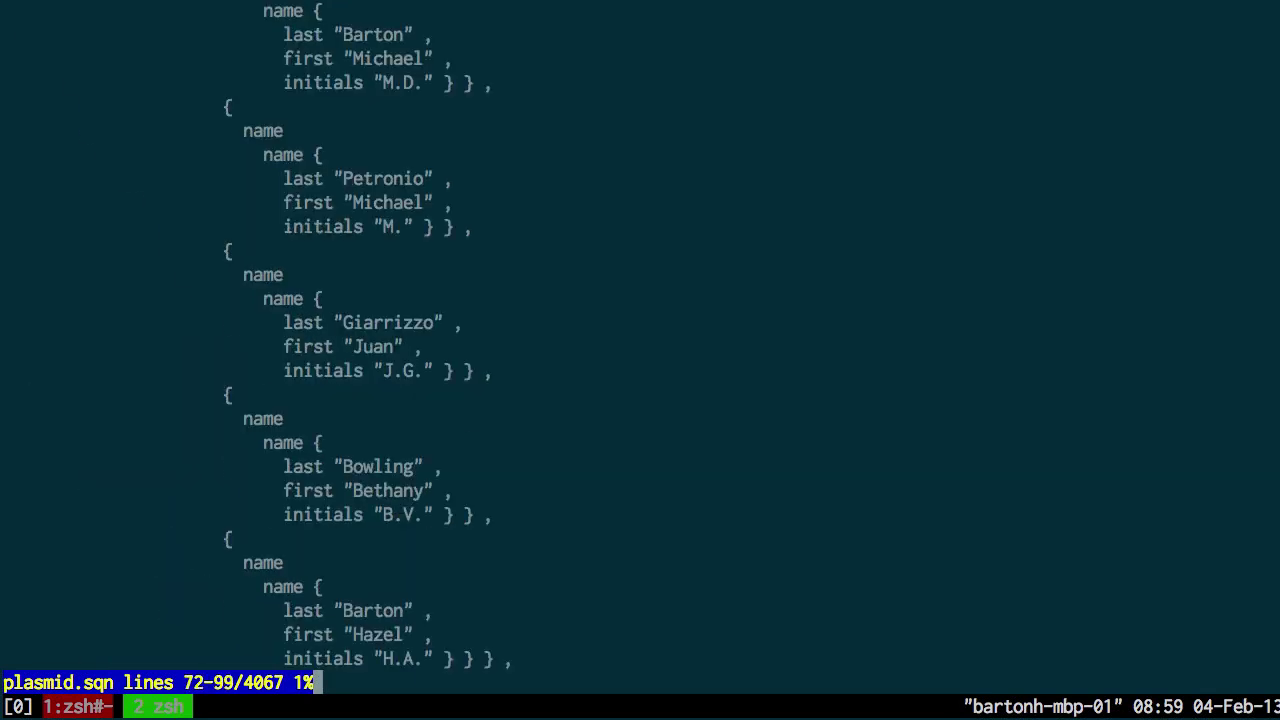
pyautogui.press('Down')
pyautogui.press('Down')
pyautogui.press('Down')
pyautogui.press('Down')
pyautogui.press('Down')
pyautogui.press('Down')
pyautogui.press('Down')
pyautogui.press('Down')
pyautogui.press('Down')
pyautogui.press('Down')
pyautogui.press('Down')
pyautogui.press('Down')
pyautogui.press('Down')
pyautogui.press('Down')
pyautogui.press('Down')
pyautogui.press('Down')
pyautogui.press('Down')
pyautogui.press('Down')
pyautogui.press('Down')
pyautogui.press('Down')
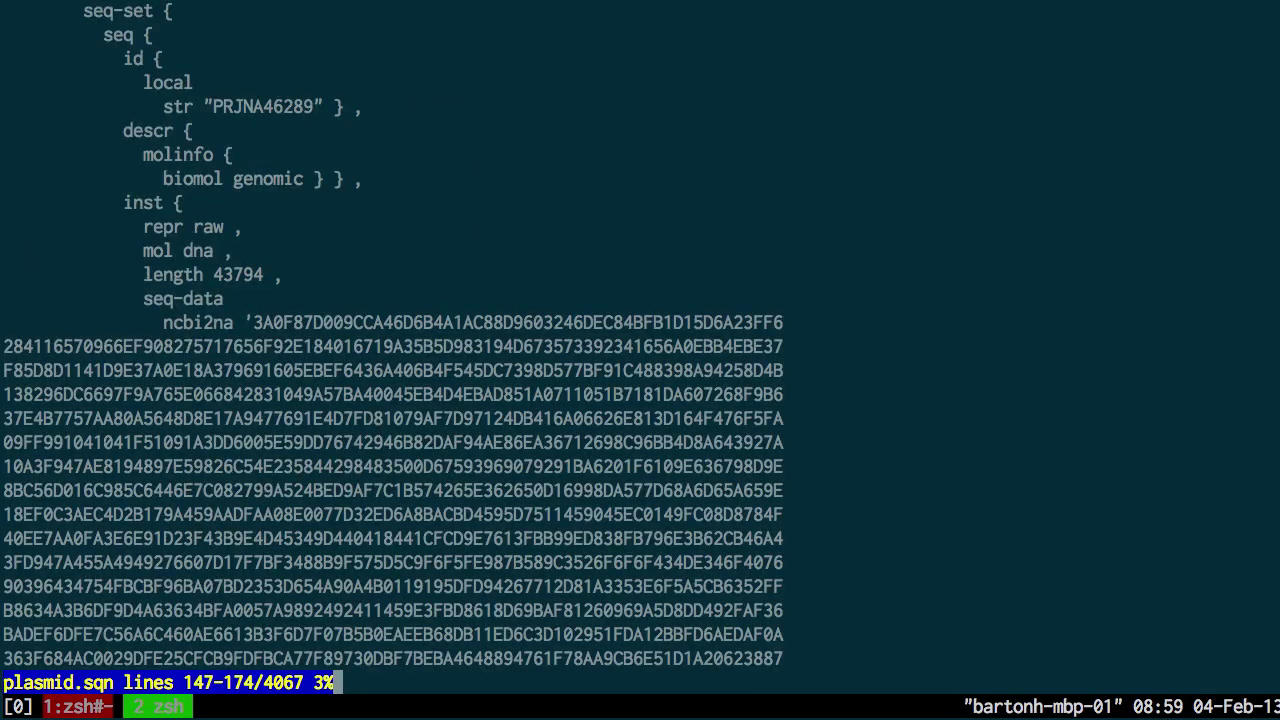
pyautogui.press('Down')
pyautogui.press('Down')
pyautogui.press('Down')
pyautogui.press('Down')
pyautogui.press('Down')
pyautogui.press('Down')
pyautogui.press('Down')
pyautogui.press('Down')
pyautogui.press('Down')
pyautogui.press('Down')
pyautogui.press('Down')
pyautogui.press('Down')
pyautogui.press('Down')
pyautogui.press('Down')
pyautogui.press('Down')
pyautogui.press('Down')
pyautogui.press('Down')
pyautogui.press('Down')
pyautogui.press('Down')
pyautogui.press('Down')
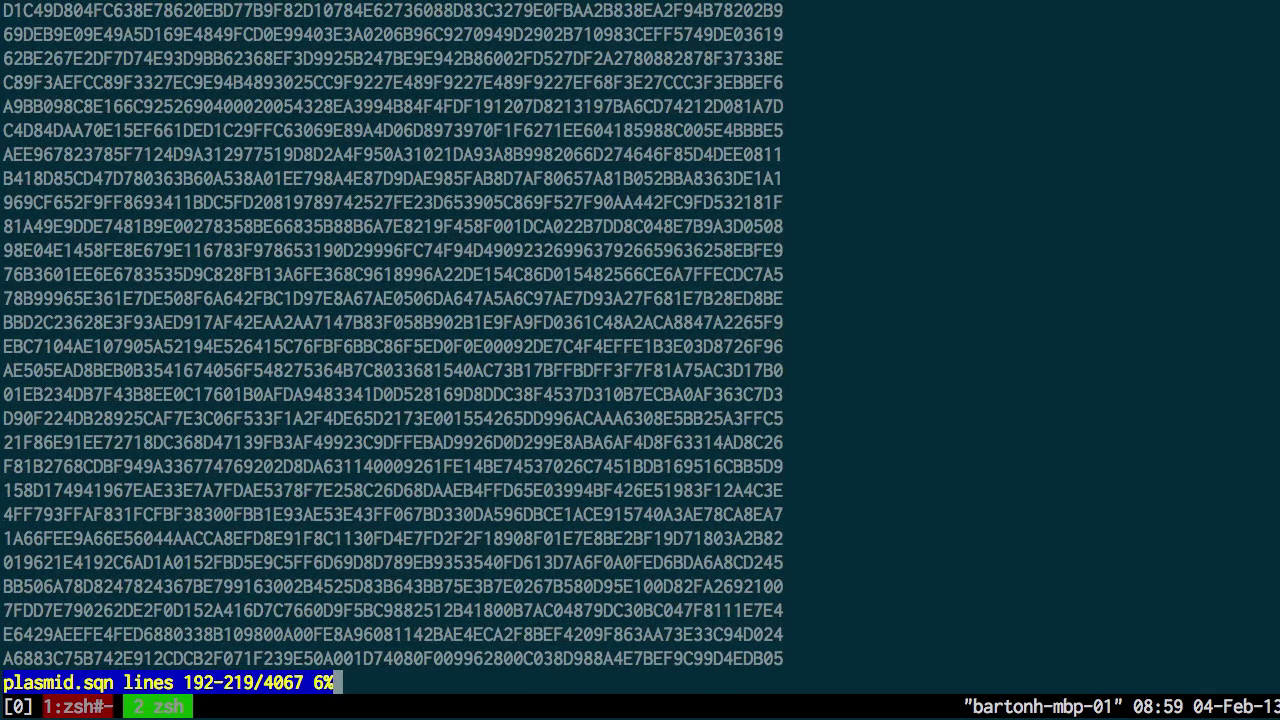
pyautogui.press('g')
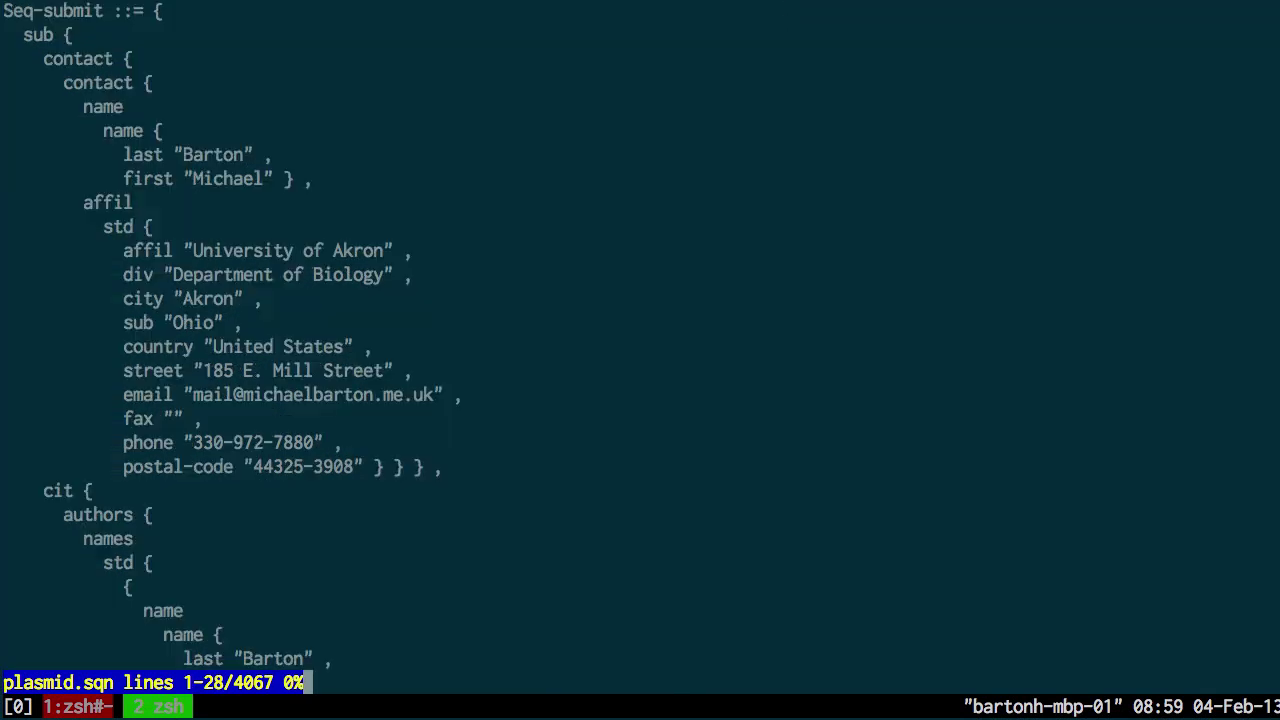
pyautogui.press('G')
pyautogui.press('Up')
pyautogui.press('Up')
pyautogui.press('Up')
pyautogui.press('Up')
pyautogui.press('Up')
pyautogui.press('Up')
pyautogui.press('Up')
pyautogui.press('Up')
pyautogui.press('Up')
pyautogui.press('Up')
pyautogui.press('Up')
pyautogui.press('Up')
pyautogui.press('Up')
pyautogui.press('Up')
pyautogui.press('Up')
pyautogui.press('Up')
pyautogui.press('Up')
pyautogui.press('Up')
pyautogui.press('Up')
pyautogui.press('Up')
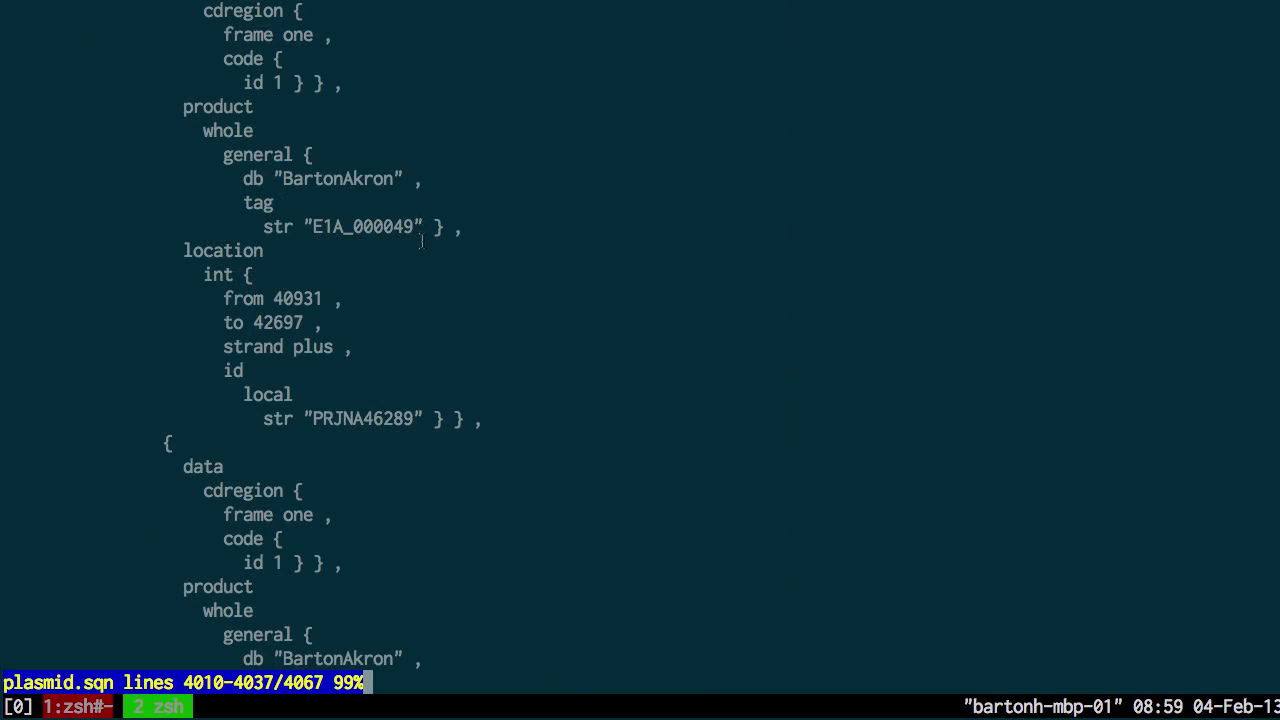
pyautogui.moveTo(264, 226); pyautogui.dragTo(344, 187)
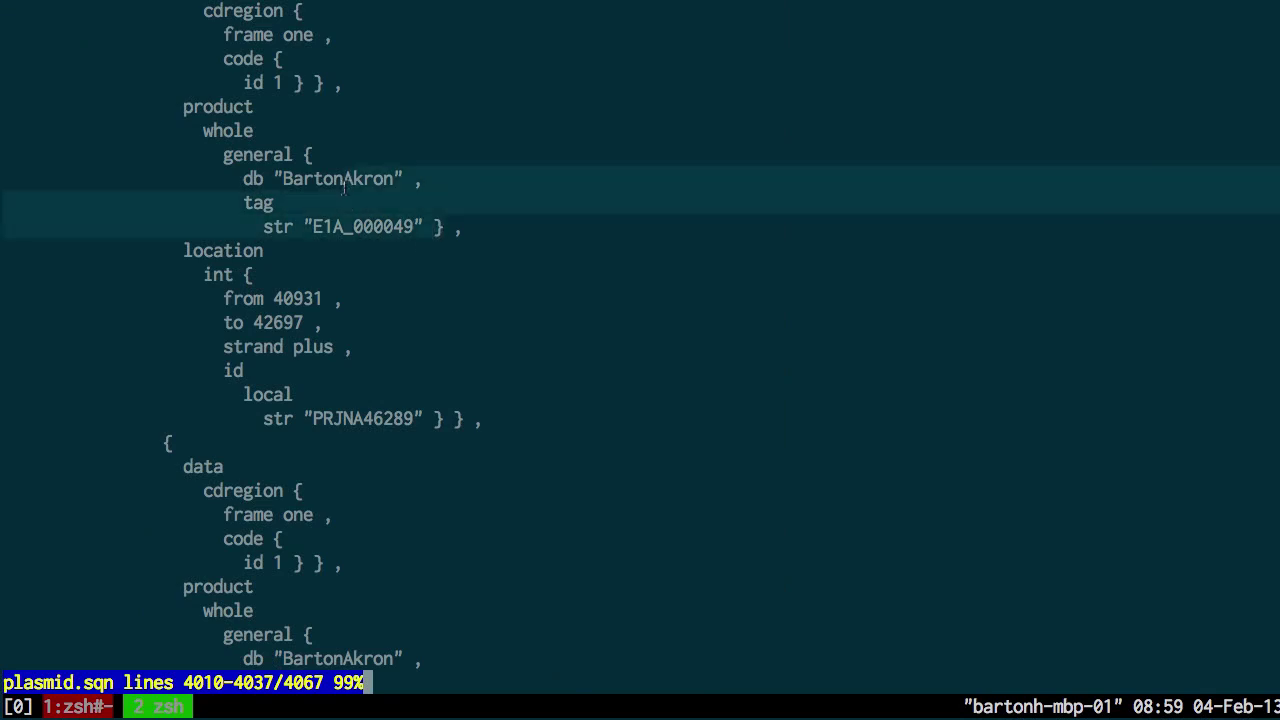
pyautogui.press('Up')
pyautogui.press('Up')
pyautogui.press('Up')
pyautogui.press('Up')
pyautogui.press('Up')
pyautogui.press('Up')
pyautogui.press('Up')
pyautogui.press('Up')
pyautogui.press('Up')
pyautogui.press('Up')
pyautogui.press('Up')
pyautogui.press('Up')
pyautogui.press('Up')
pyautogui.press('Up')
pyautogui.press('Up')
pyautogui.press('Up')
pyautogui.press('Up')
pyautogui.press('Up')
pyautogui.press('Up')
pyautogui.press('Up')
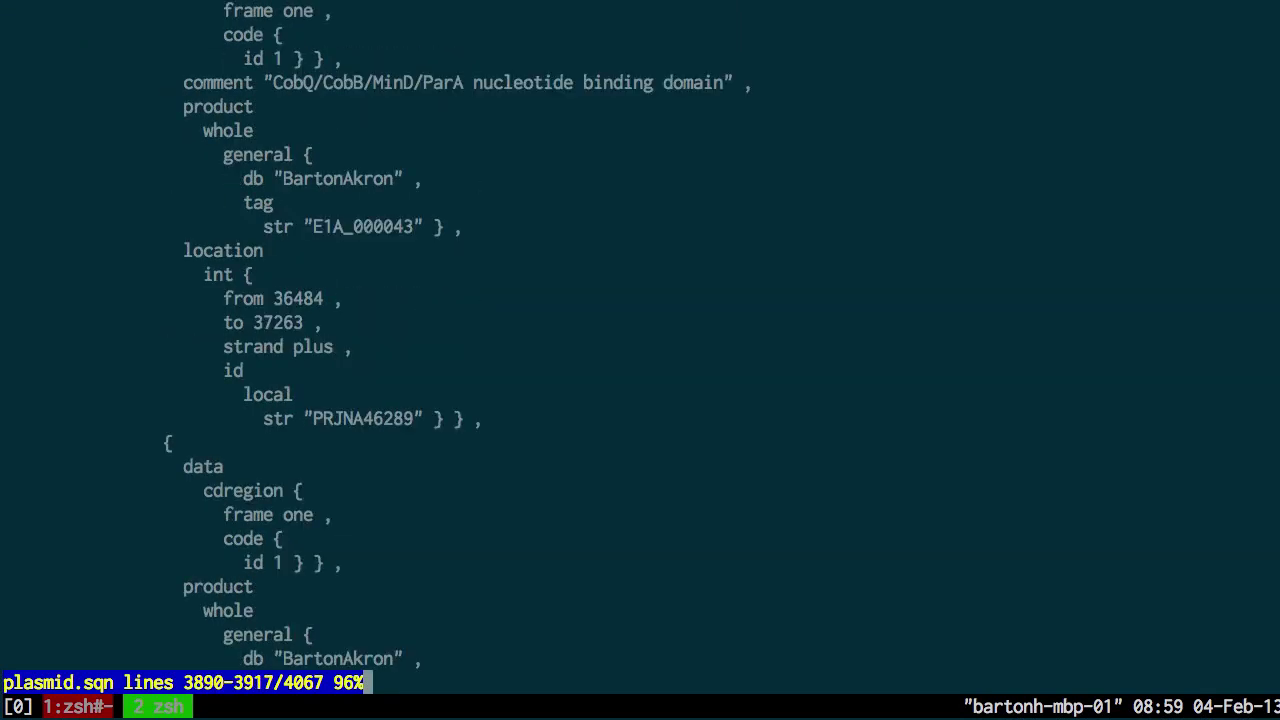
pyautogui.press('Up')
pyautogui.press('Up')
pyautogui.press('Up')
pyautogui.press('Up')
pyautogui.press('Up')
pyautogui.press('Up')
pyautogui.press('Up')
pyautogui.press('Up')
pyautogui.press('Up')
pyautogui.press('Up')
pyautogui.press('Up')
pyautogui.press('Up')
pyautogui.press('Up')
pyautogui.press('Up')
pyautogui.press('Up')
pyautogui.press('Up')
pyautogui.press('Up')
pyautogui.press('Up')
pyautogui.press('Up')
pyautogui.press('Up')
# Step: Close plasmid.sqn and clear the terminal screen
pyautogui.press('q')
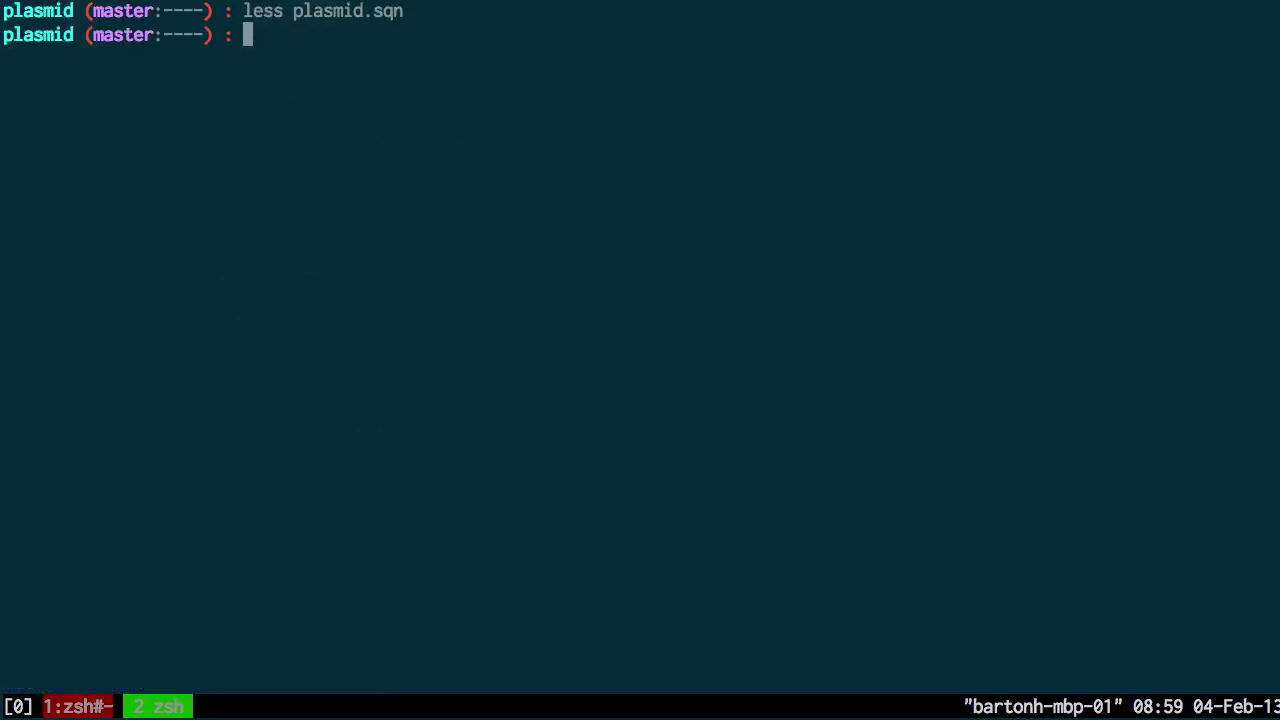
pyautogui.hotkey('ctrl', 'l')
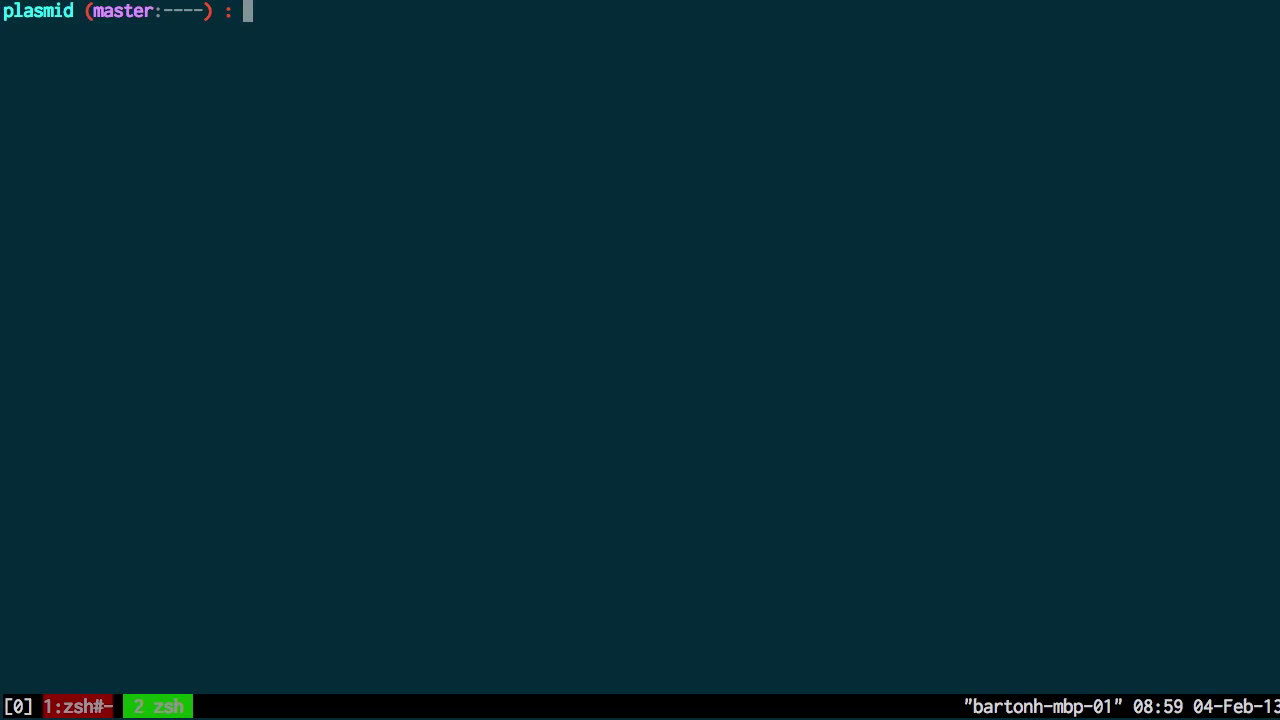
# Step: Switch to tmux window 1 and move through the Makefile's variables and rules to its end
pyautogui.write('v')
pyautogui.press('BackSpace')
pyautogui.hotkey('ctrl', 'b')
pyautogui.press('1')
pyautogui.press('j')
pyautogui.press('j')
pyautogui.press('j')
pyautogui.press('j')
pyautogui.press('j')
pyautogui.press('j')
pyautogui.press('j')
pyautogui.press('j')
pyautogui.press('j')
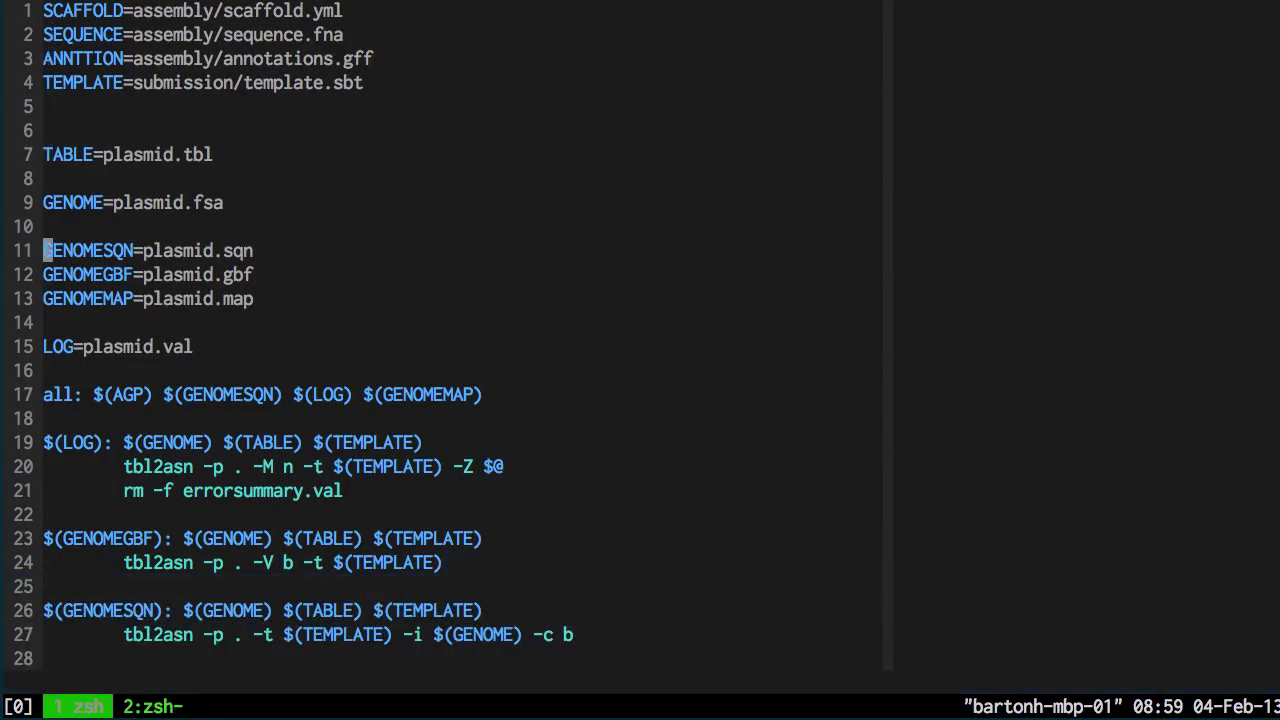
pyautogui.press('j')
pyautogui.press('j')
pyautogui.press('j')
pyautogui.press('j')
pyautogui.press('j')
pyautogui.press('j')
pyautogui.press('j')
pyautogui.press('j')
pyautogui.press('j')
pyautogui.press('j')
pyautogui.press('j')
pyautogui.press('j')
pyautogui.press('j')
pyautogui.press('j')
pyautogui.press('j')
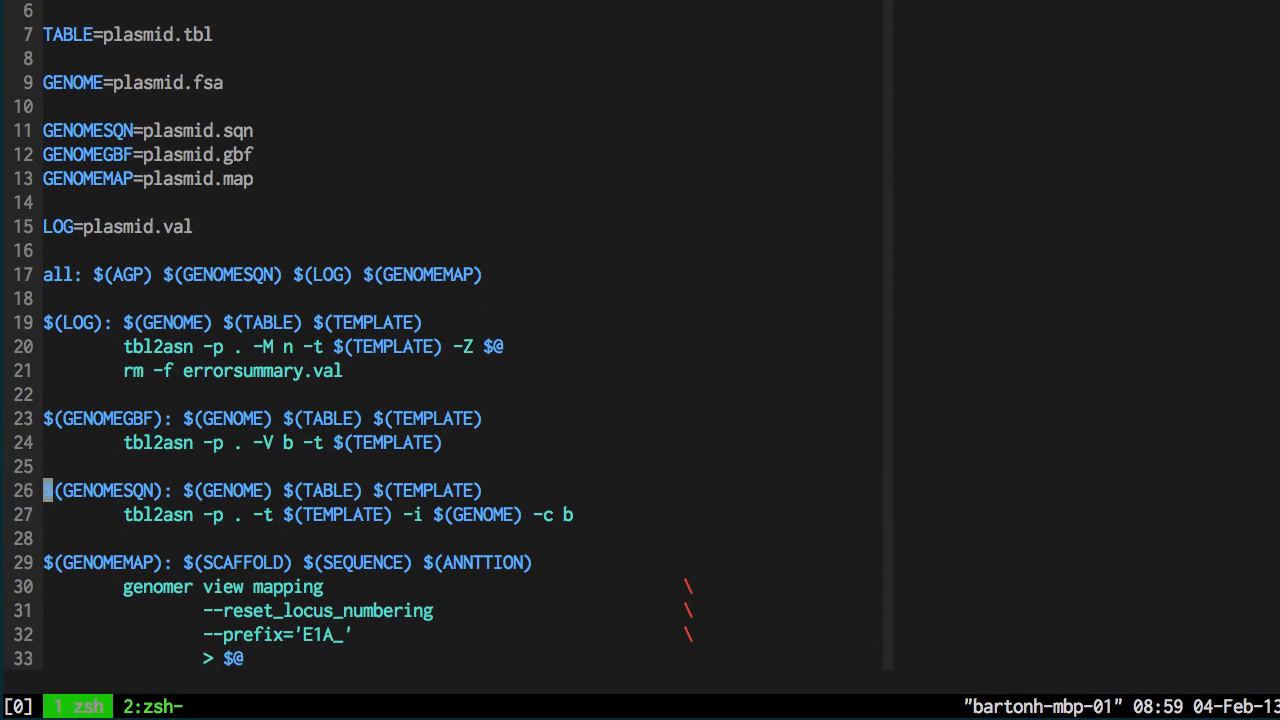
pyautogui.press('j')
pyautogui.press('j')
pyautogui.press('j')
pyautogui.press('j')
pyautogui.press('j')
pyautogui.hotkey('shift', 'g')
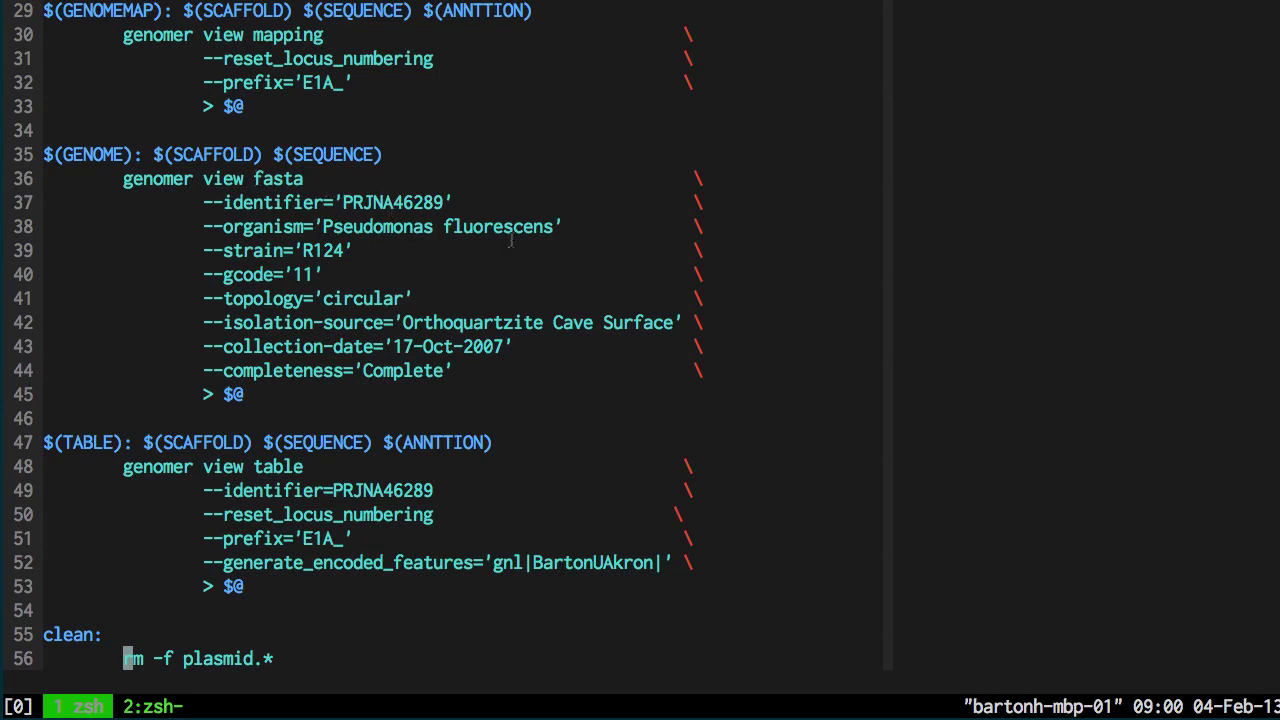
# Step: Review the genomer mapping command and the tbl2asn validation rule with its -V option
pyautogui.press('k')
pyautogui.press('k')
pyautogui.press('k')
pyautogui.press('k')
pyautogui.press('k')
pyautogui.press('k')
pyautogui.press('k')
pyautogui.press('k')
pyautogui.press('k')
pyautogui.press('k')
pyautogui.press('k')
pyautogui.press('k')
pyautogui.press('k')
pyautogui.press('k')
pyautogui.press('k')
pyautogui.press('k')
pyautogui.press('k')
pyautogui.press('k')
pyautogui.press('k')
pyautogui.press('k')
pyautogui.press('k')
pyautogui.press('k')
pyautogui.press('k')
pyautogui.press('k')
pyautogui.press('k')
pyautogui.press('k')
pyautogui.press('k')
pyautogui.press('k')
pyautogui.press('j')
pyautogui.press('j')
pyautogui.press('j')
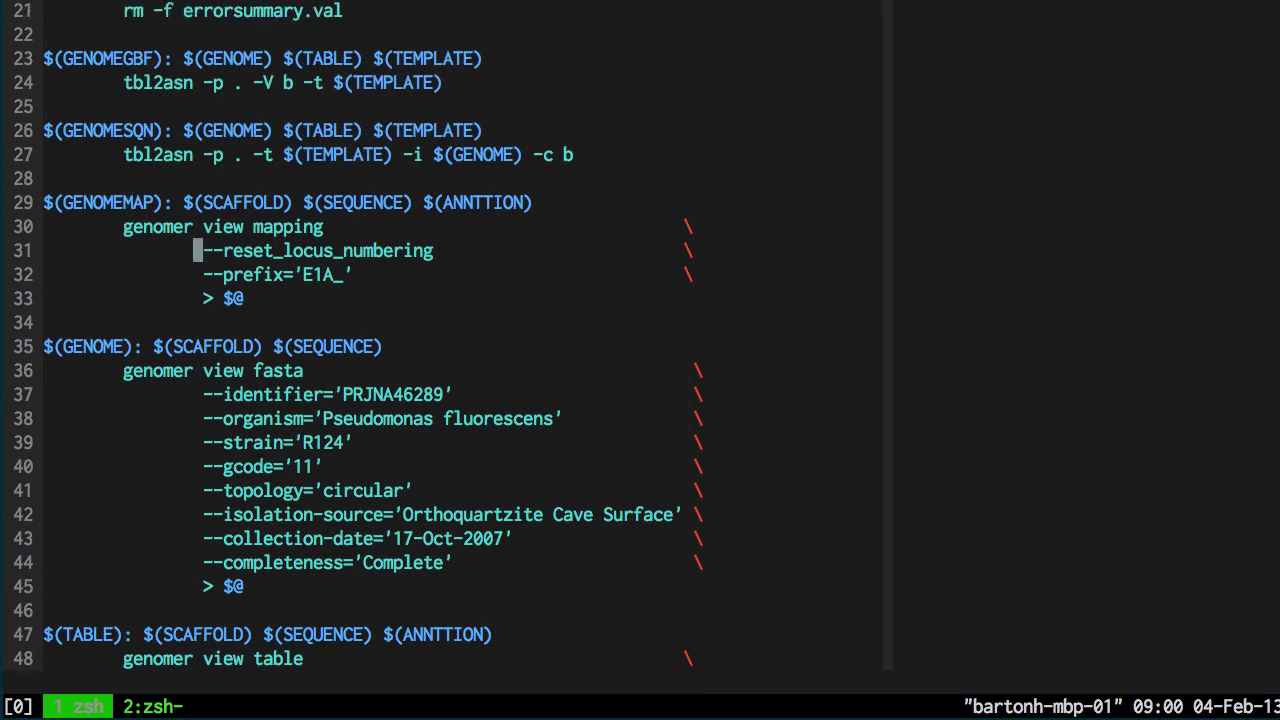
pyautogui.press('k')
pyautogui.press('k')
pyautogui.press('k')
pyautogui.press('k')
pyautogui.press('k')
pyautogui.press('k')
pyautogui.press('k')
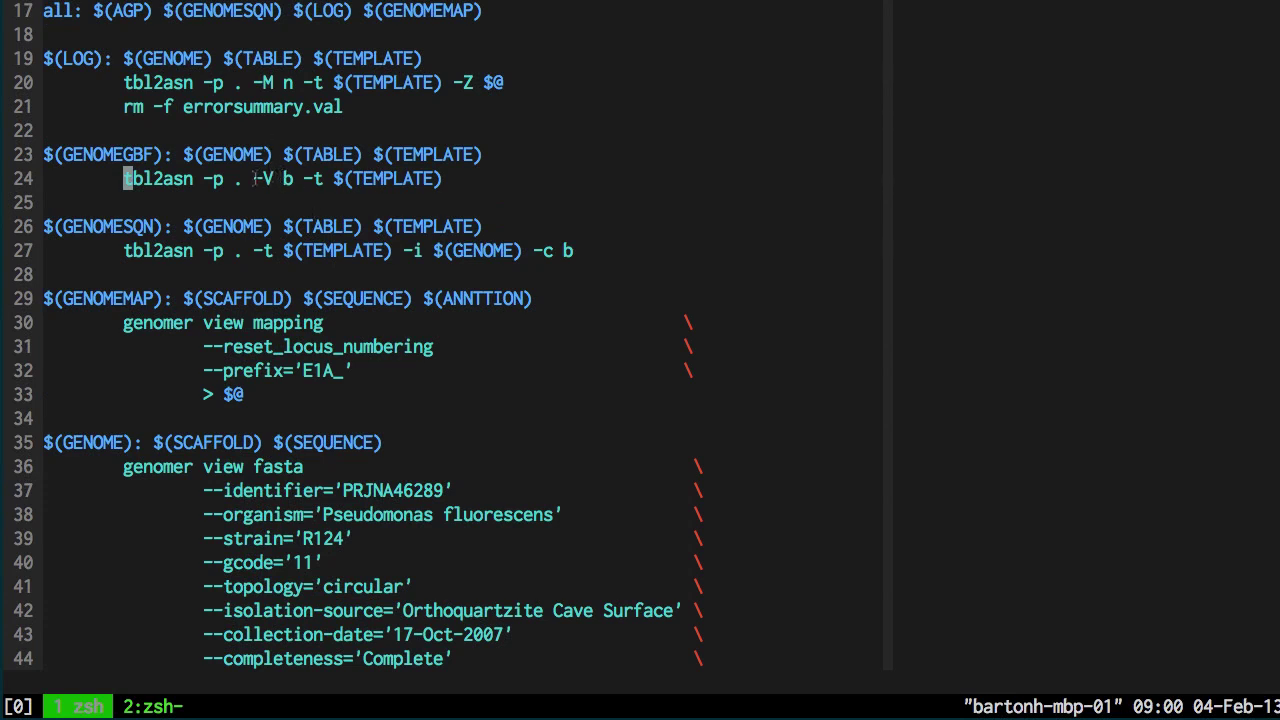
pyautogui.moveTo(254, 178); pyautogui.dragTo(268, 178)
pyautogui.press('k')
pyautogui.press('k')
pyautogui.press('k')
pyautogui.press('k')
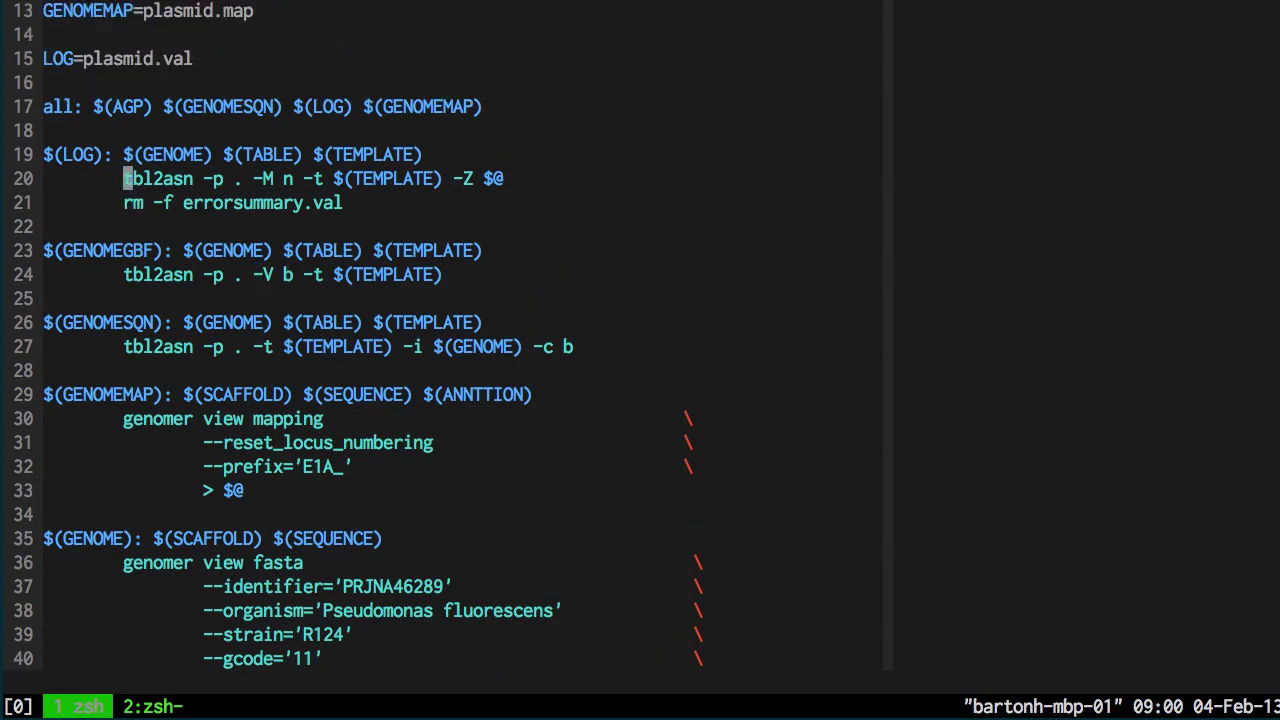
pyautogui.press('k')
pyautogui.press('k')
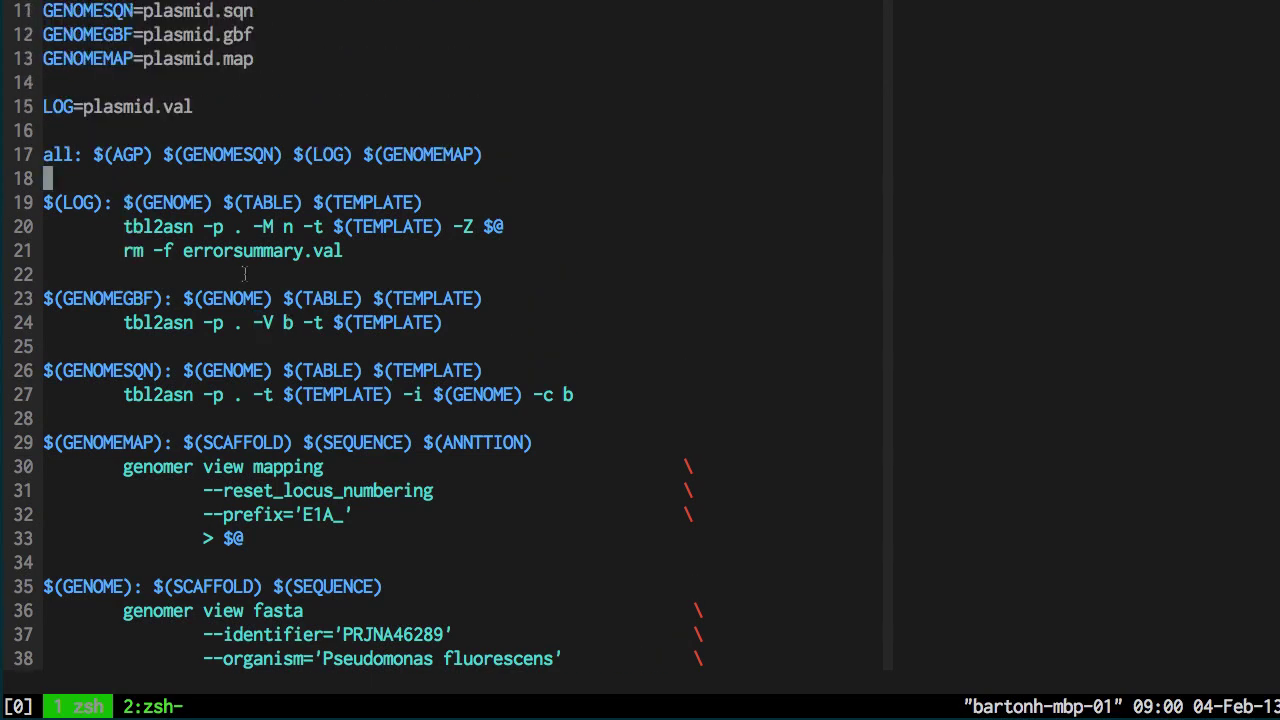
pyautogui.press('j')
pyautogui.press('W')
pyautogui.press('j')
# Step: Quit vim and run make clean to remove the old plasmid outputs
pyautogui.write(':q')
pyautogui.press('Return')
pyautogui.hotkey('ctrl', 'l')
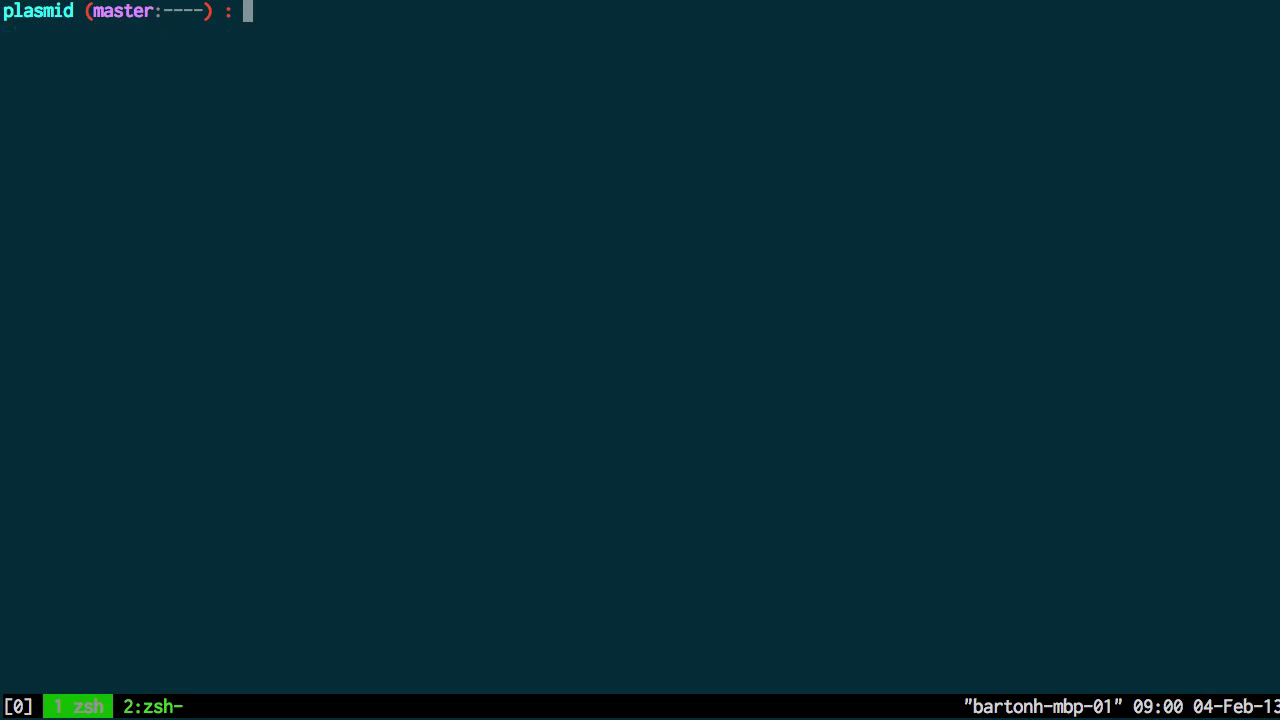
pyautogui.write('make clean')
pyautogui.press('Return')
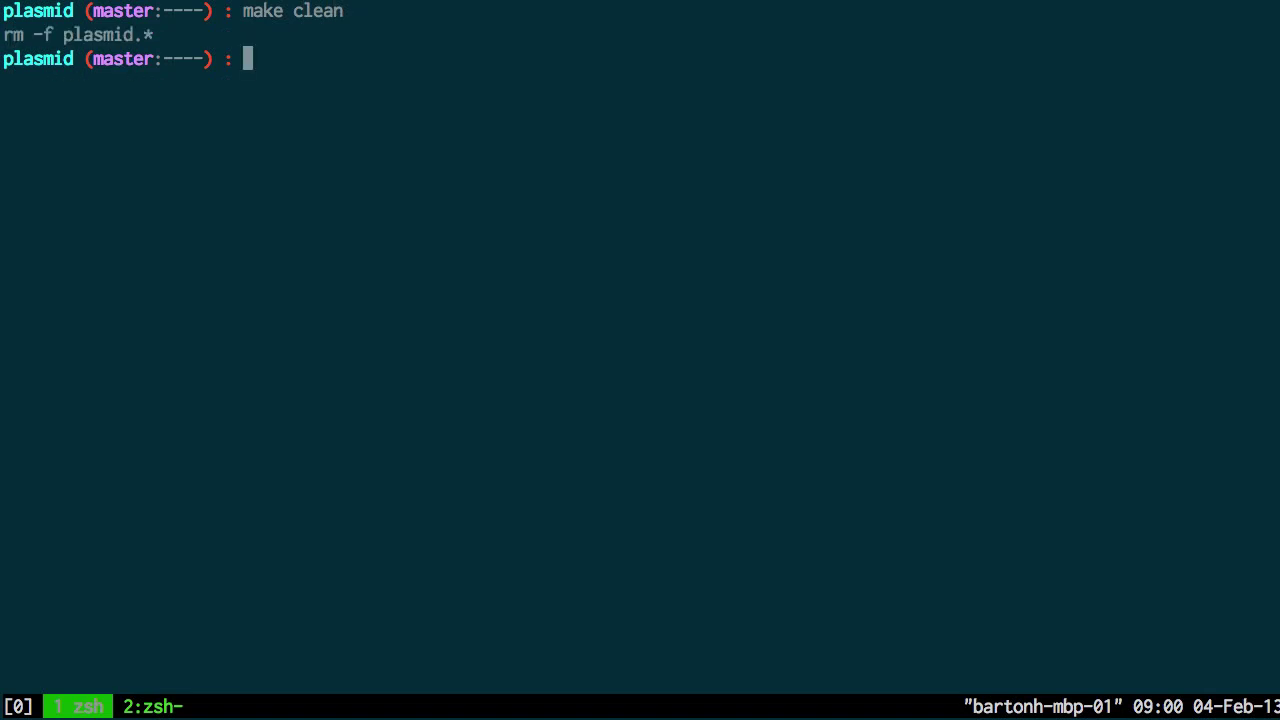
# Step: Run make to rebuild all outputs and list the folder with lls
pyautogui.hotkey('ctrl', 'l')
pyautogui.write('make')
pyautogui.press('Return')
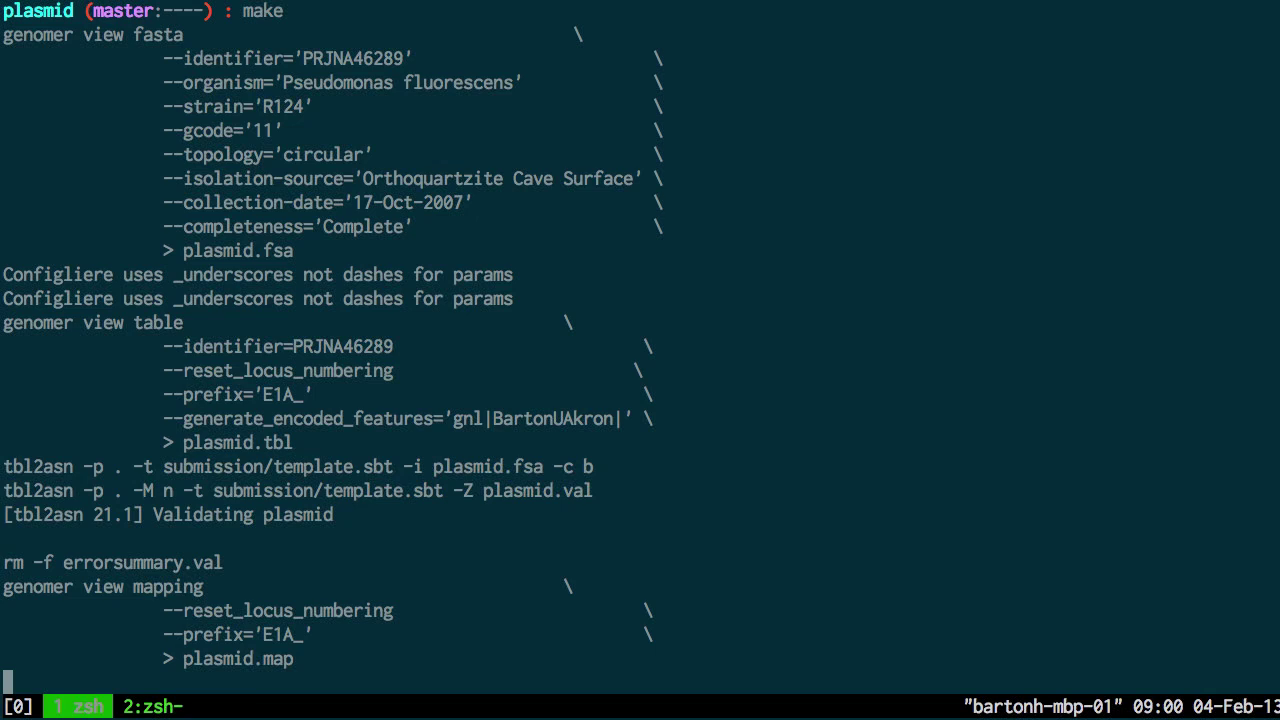
pyautogui.hotkey('ctrl', 'l')
pyautogui.write('lls')
pyautogui.press('Return')
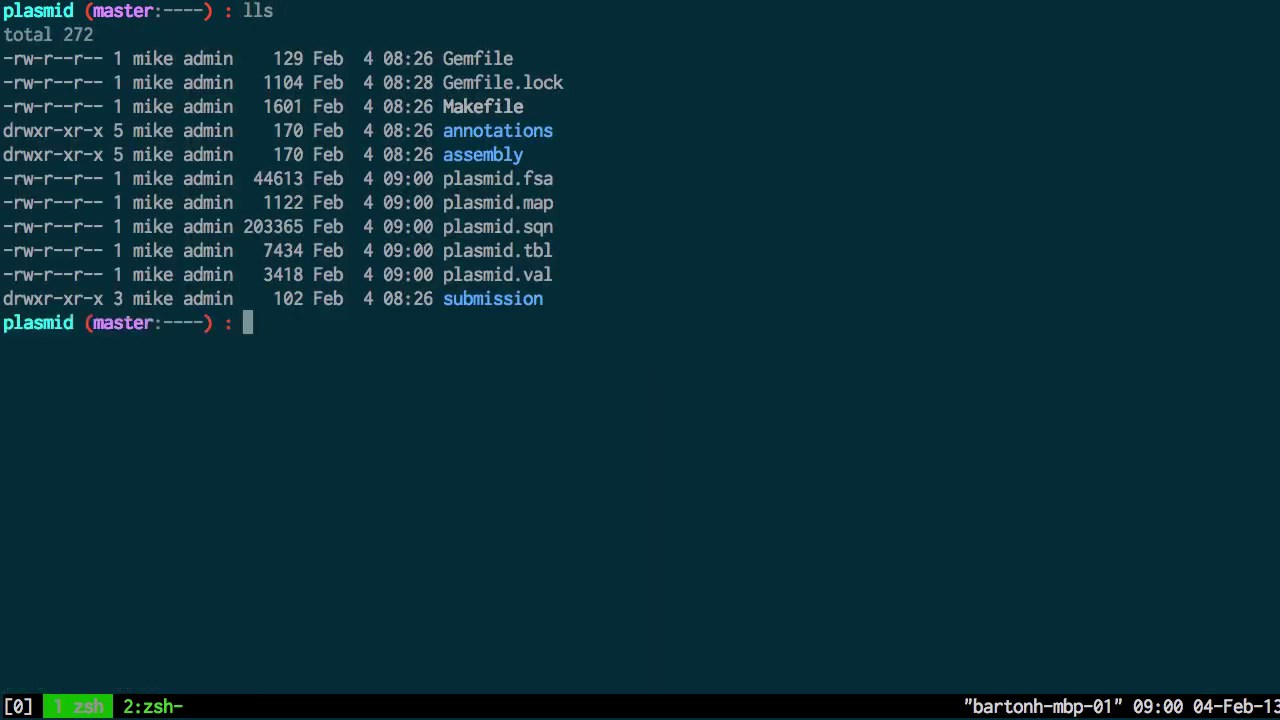